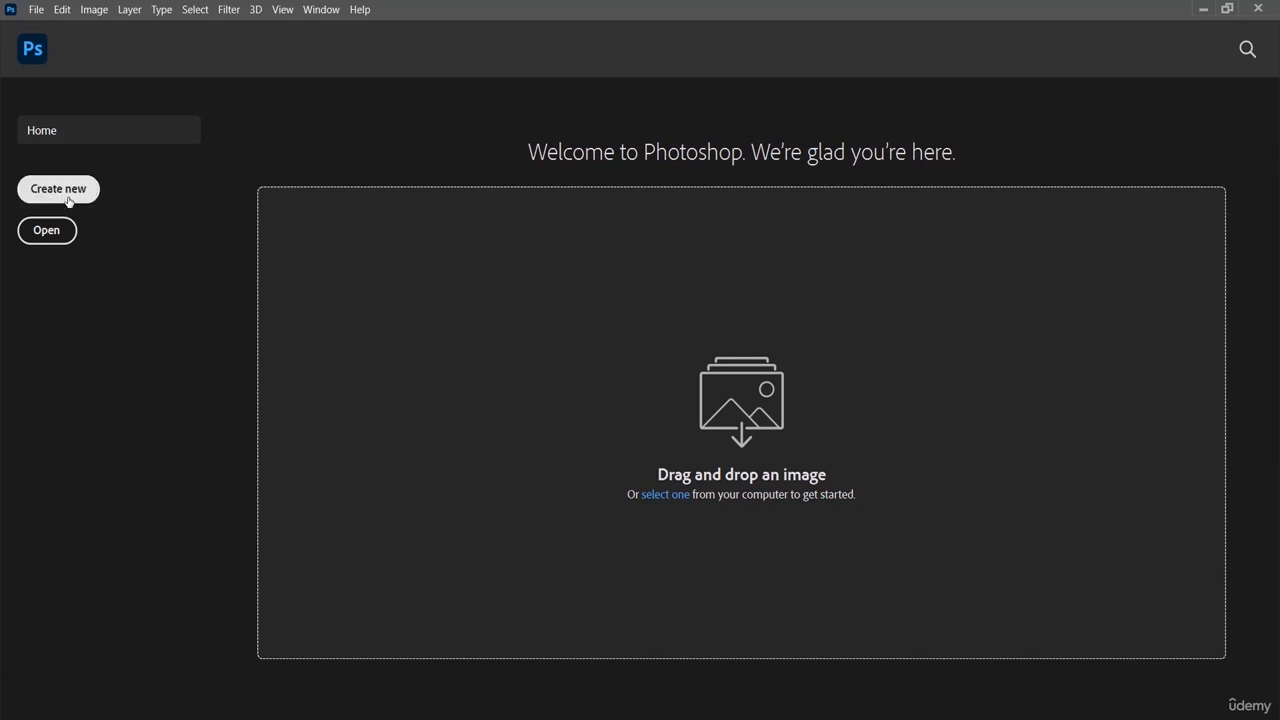
- Start setting up a new document and select its width value and its height value for inspection
left_click(69, 201)
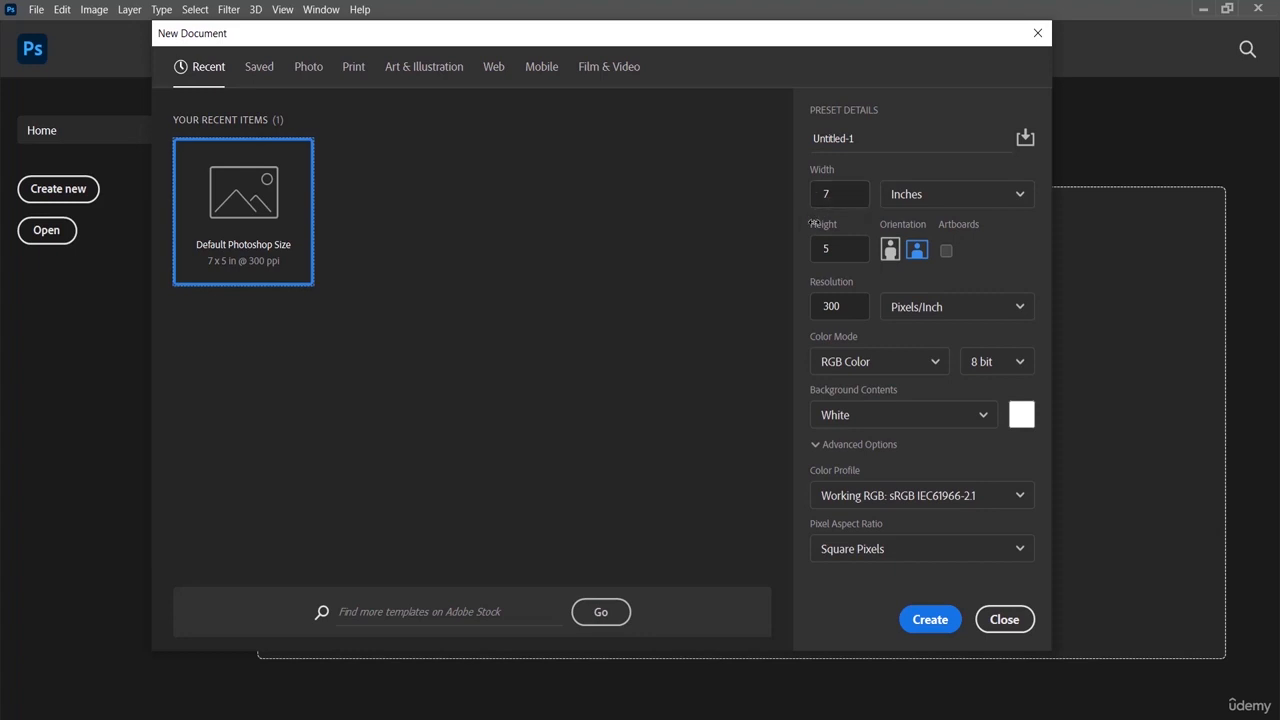
double_click(826, 194)
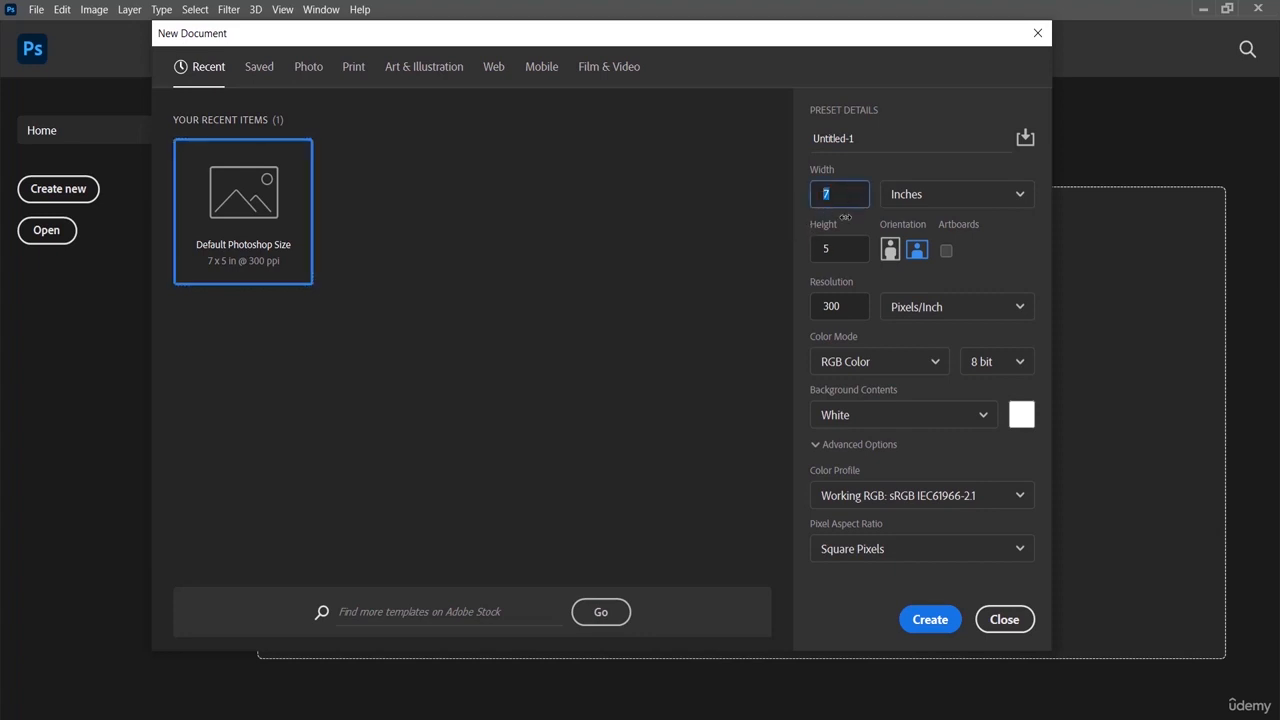
double_click(837, 248)
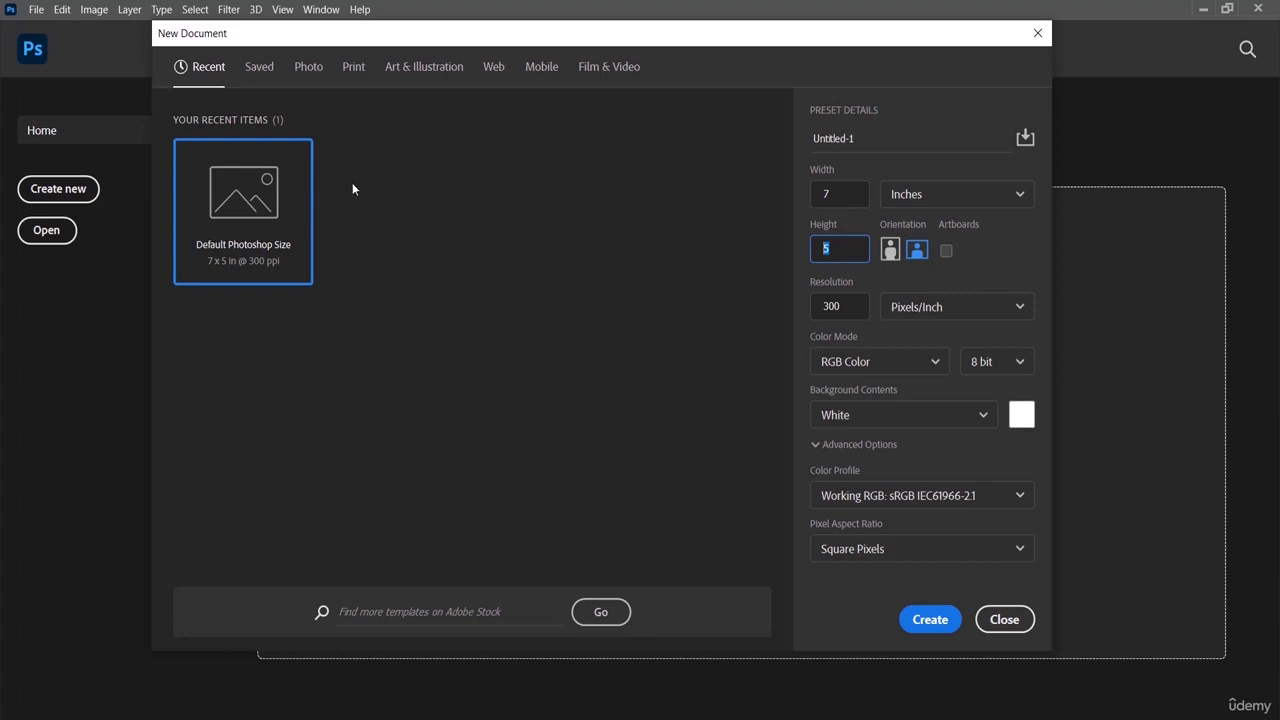
- Examine the blank document presets for photo, print, art and illustration, web, mobile, and film and video, including the available size units
left_click(311, 72)
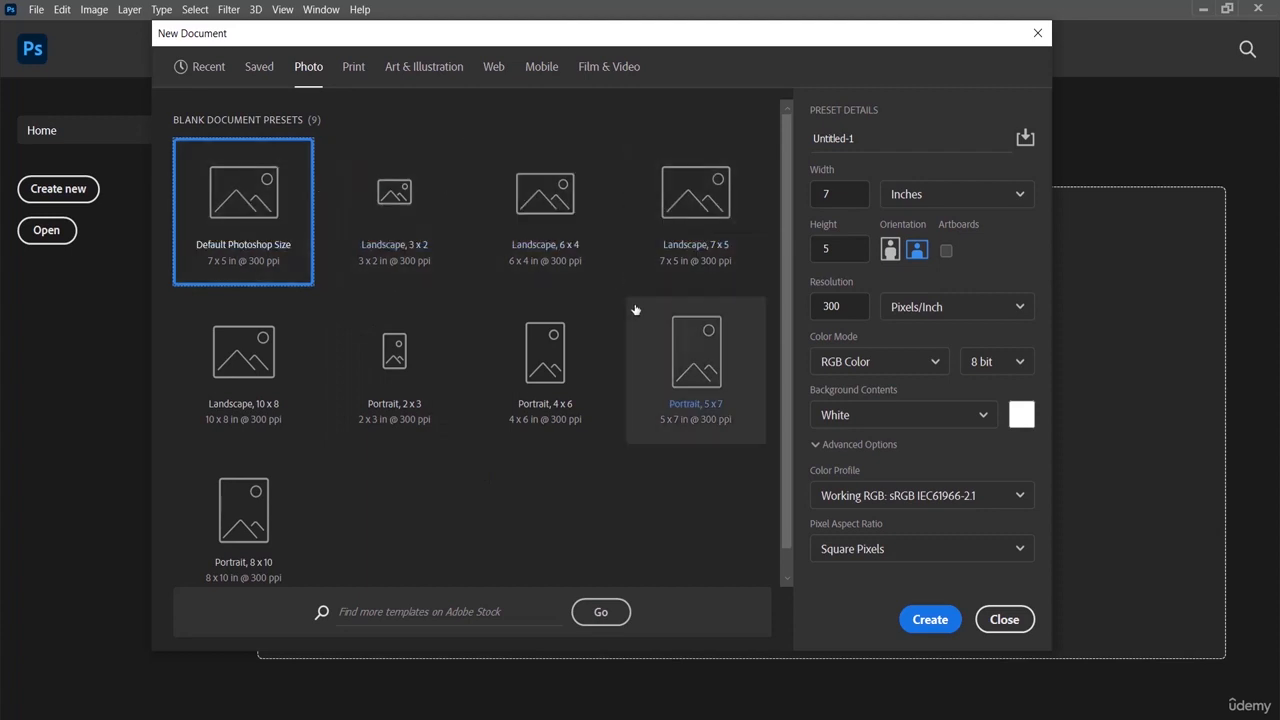
left_click(354, 68)
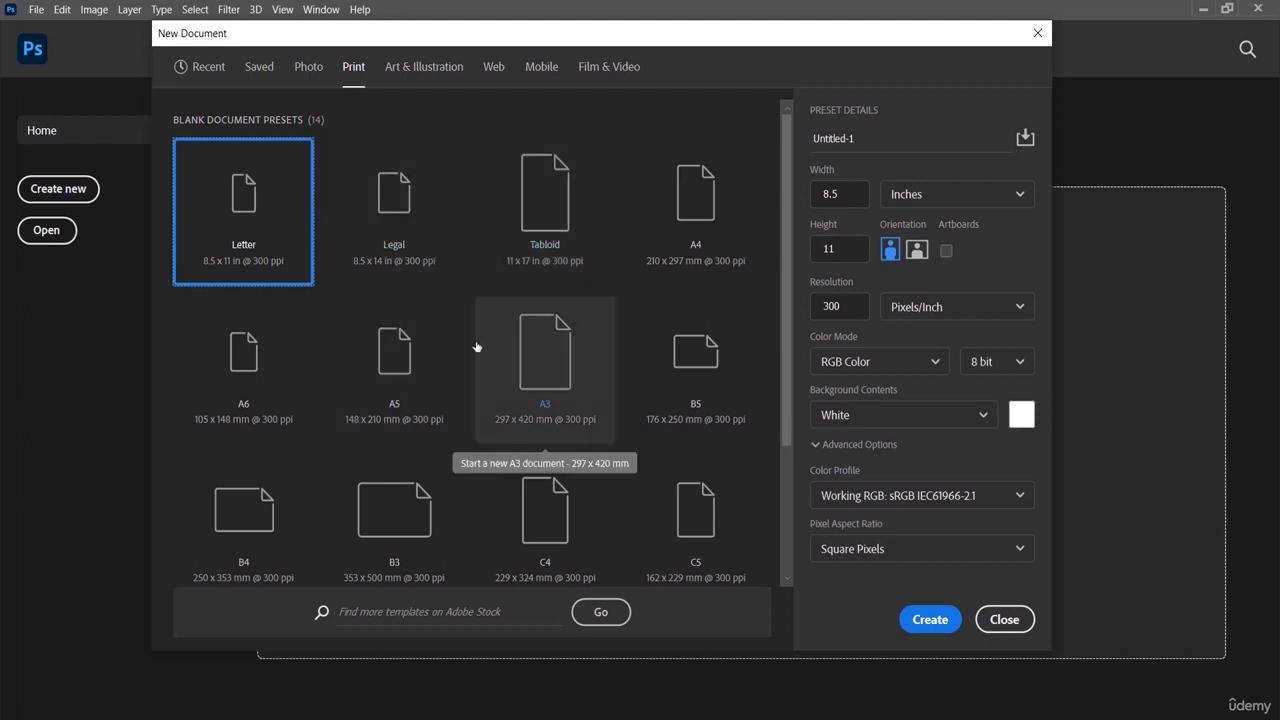
scroll(477, 346, "down", 1)
scroll(477, 346, "up", 2)
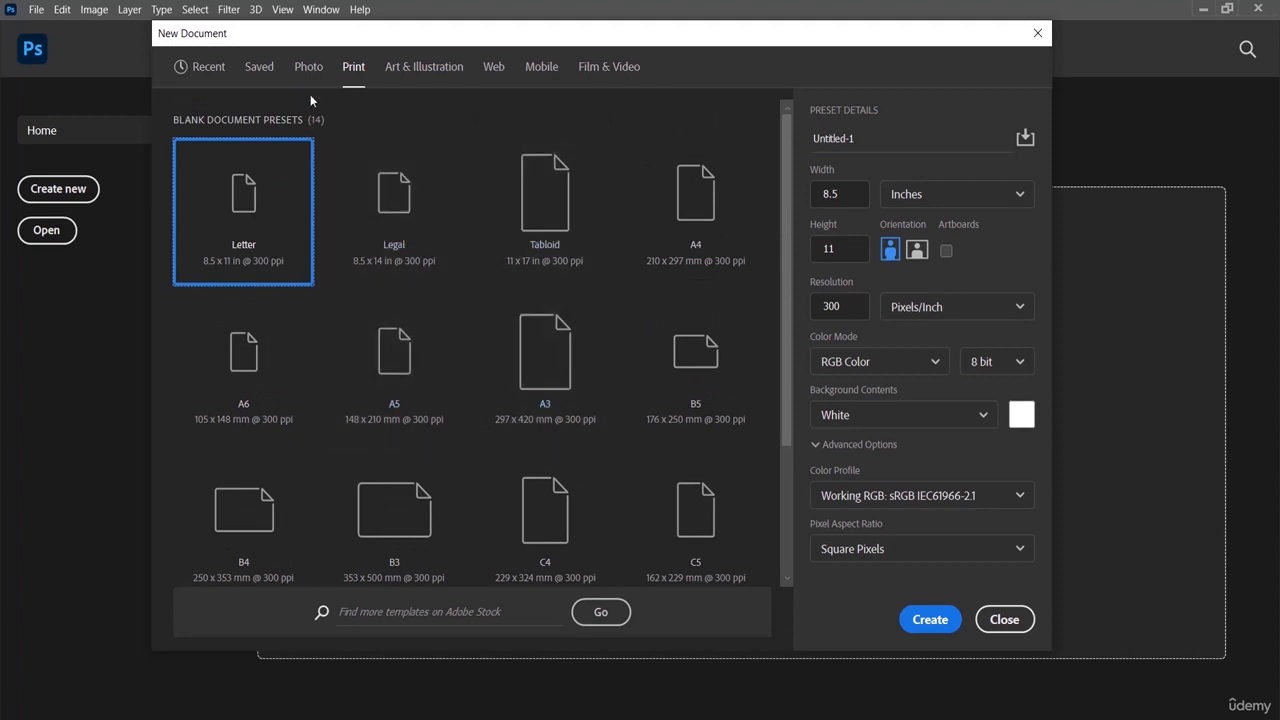
left_click(416, 77)
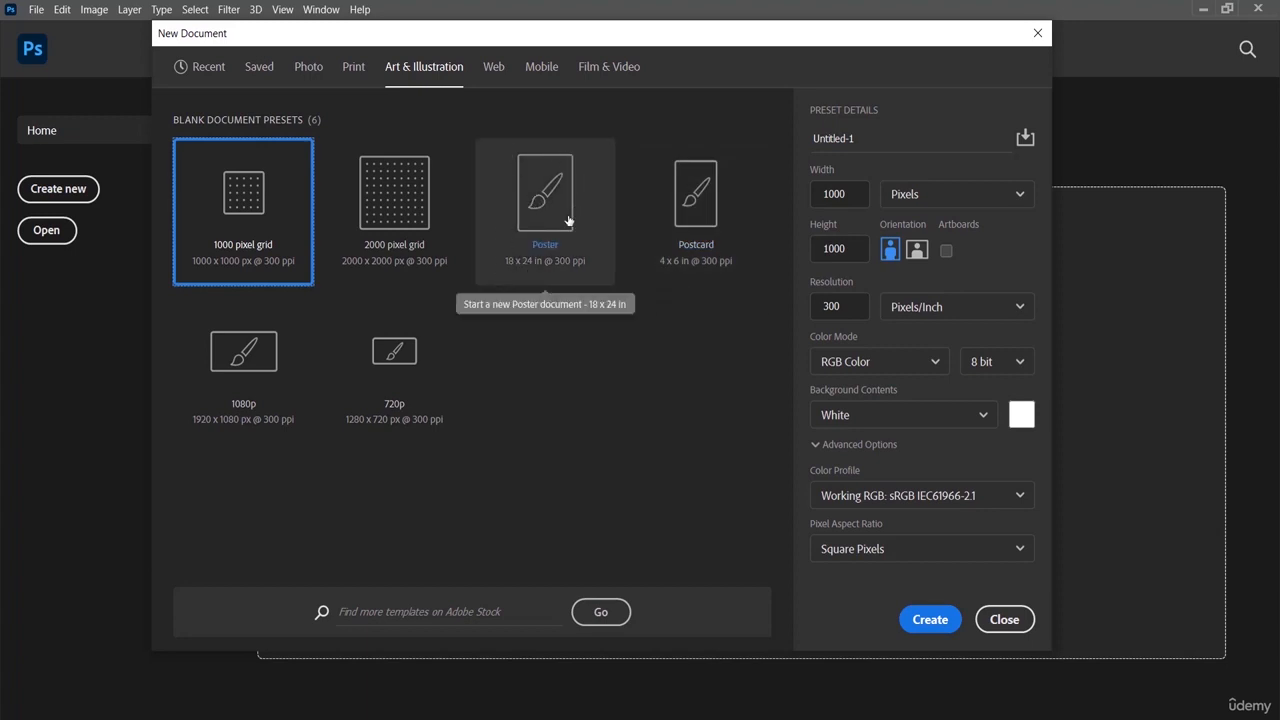
left_click(490, 72)
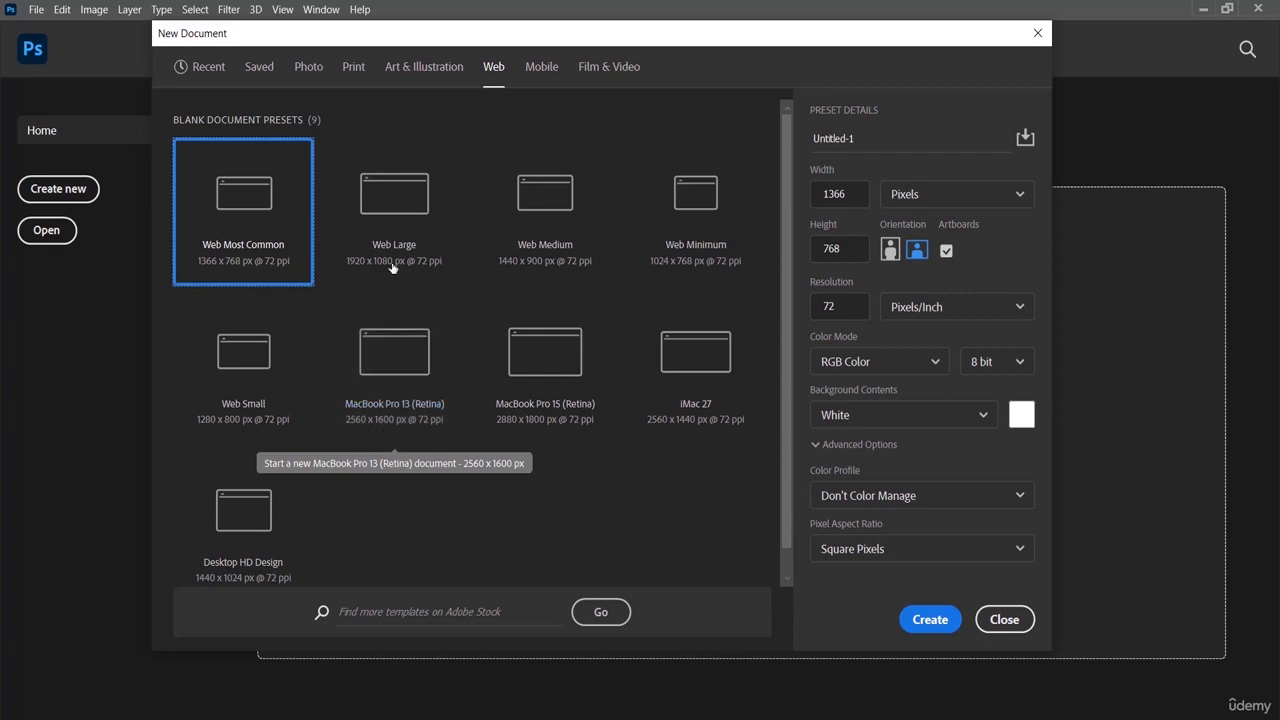
left_click(354, 68)
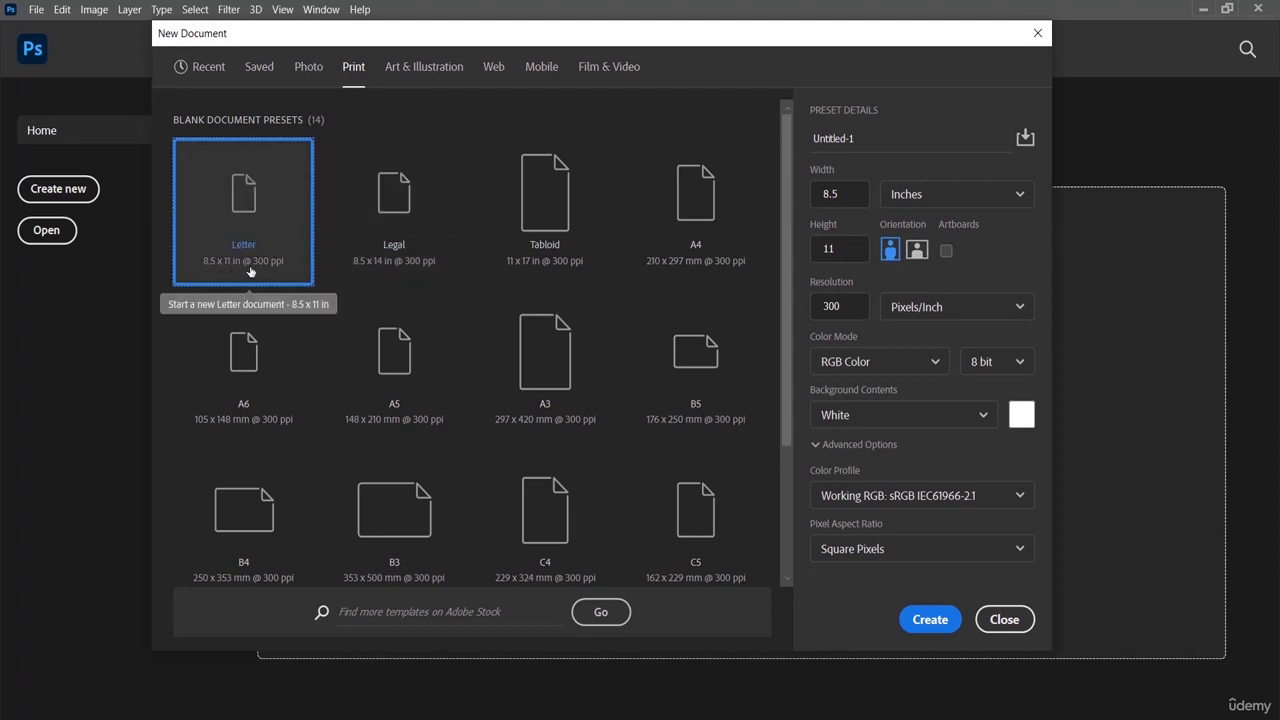
left_click(490, 68)
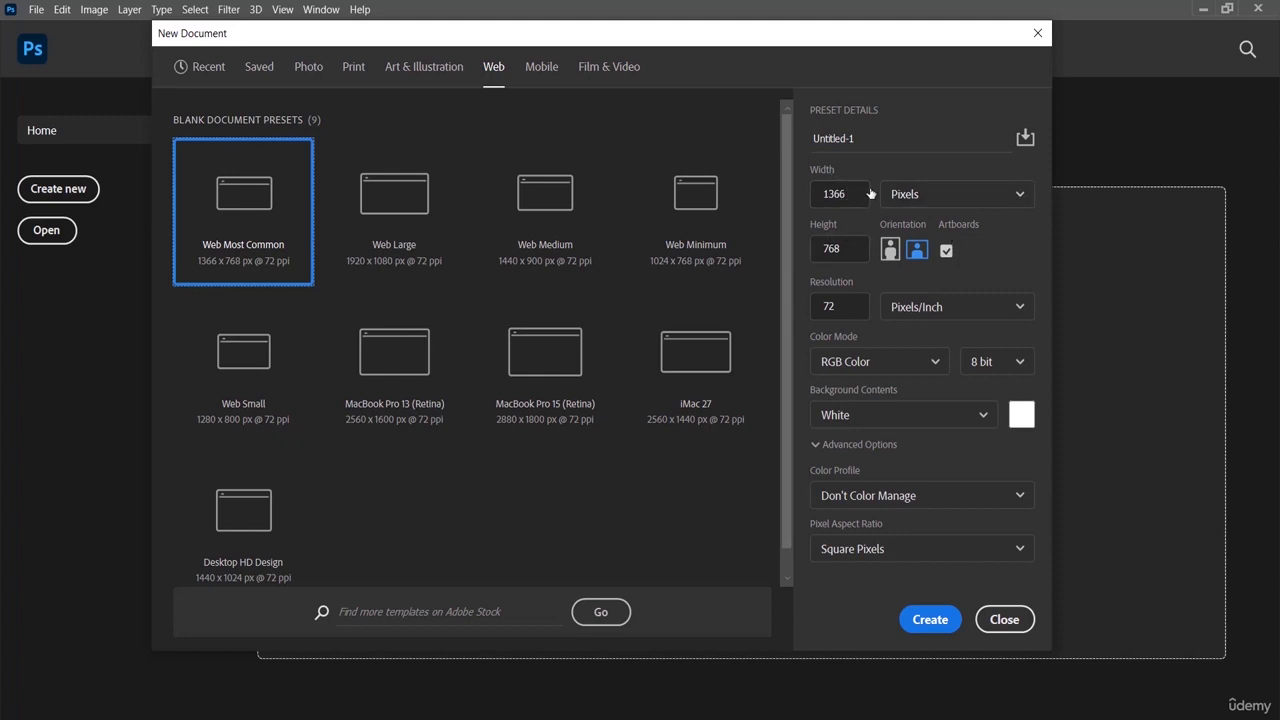
left_click(962, 201)
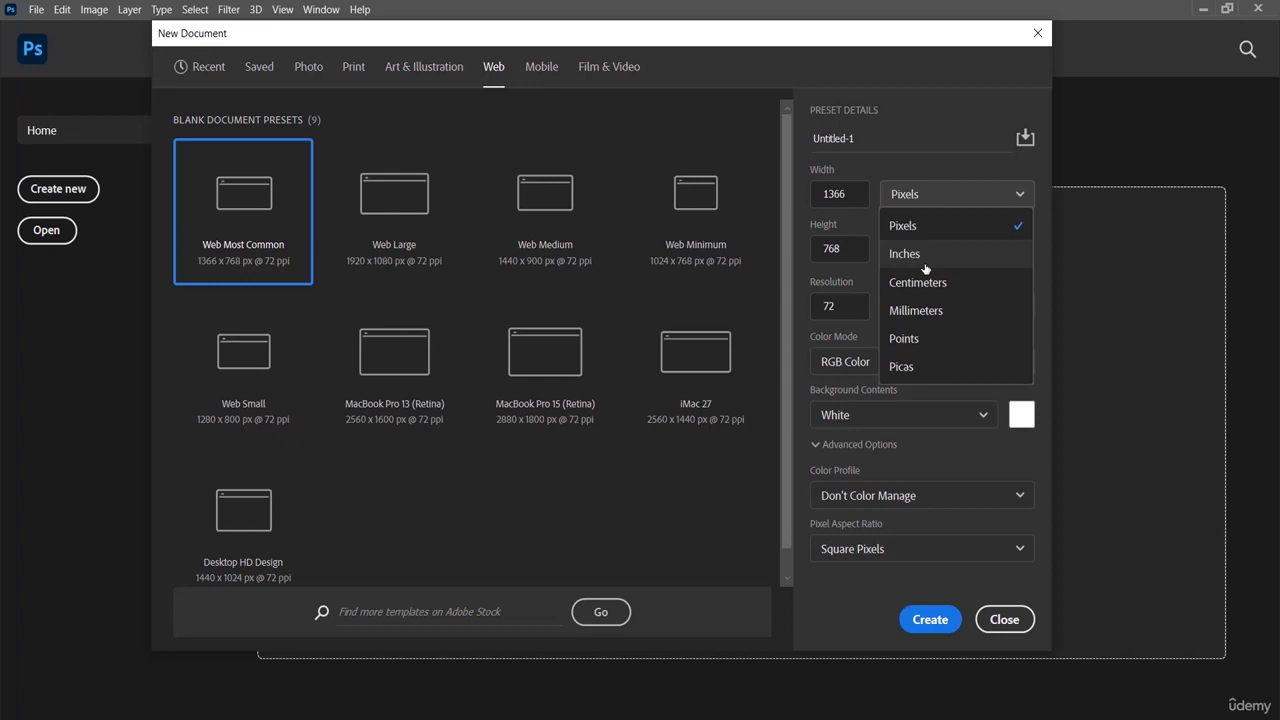
left_click(982, 233)
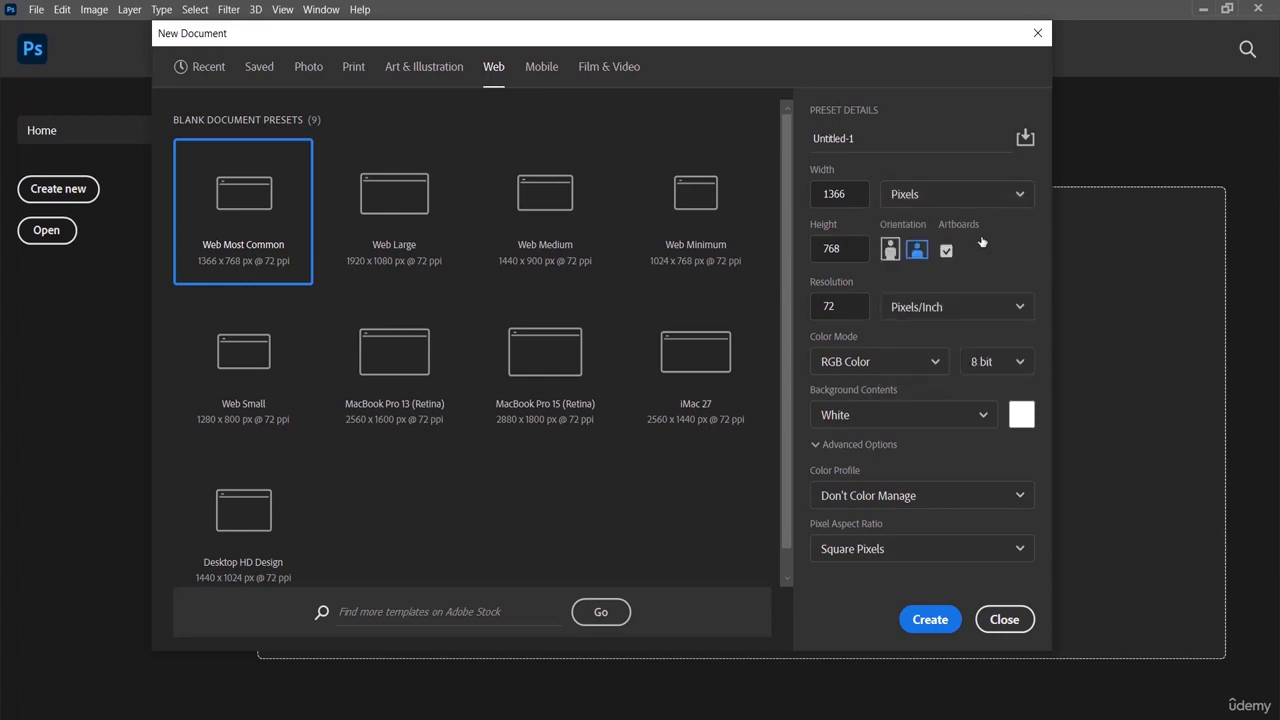
left_click(543, 74)
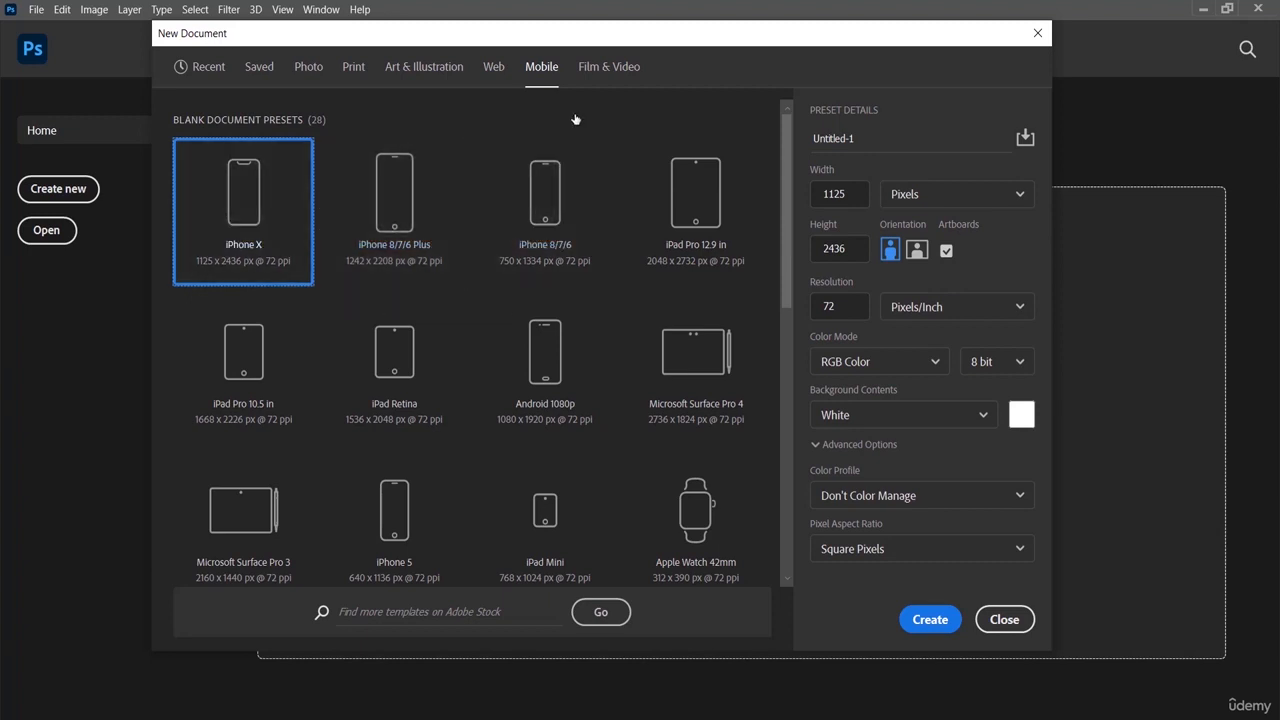
left_click(610, 69)
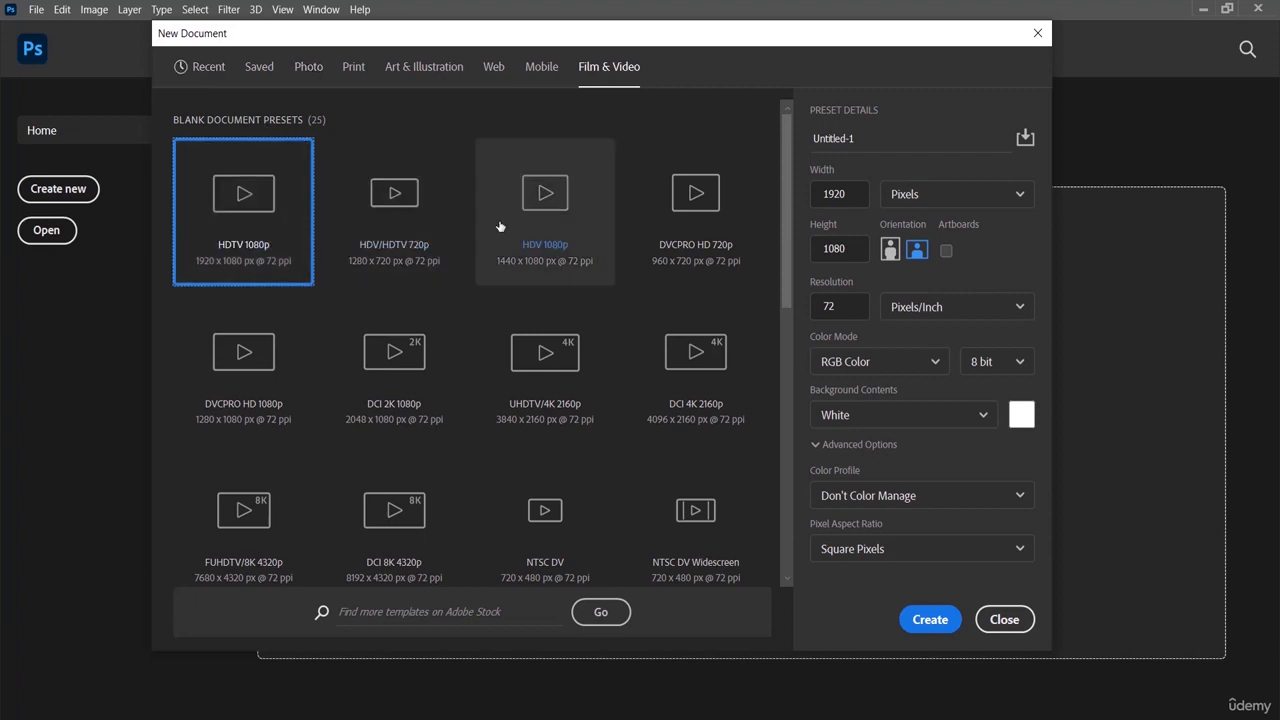
- Create a document from the Default Photoshop Size photo preset, 7 x 5 inches at 300 ppi, with RGB Color and a white background
left_click(308, 70)
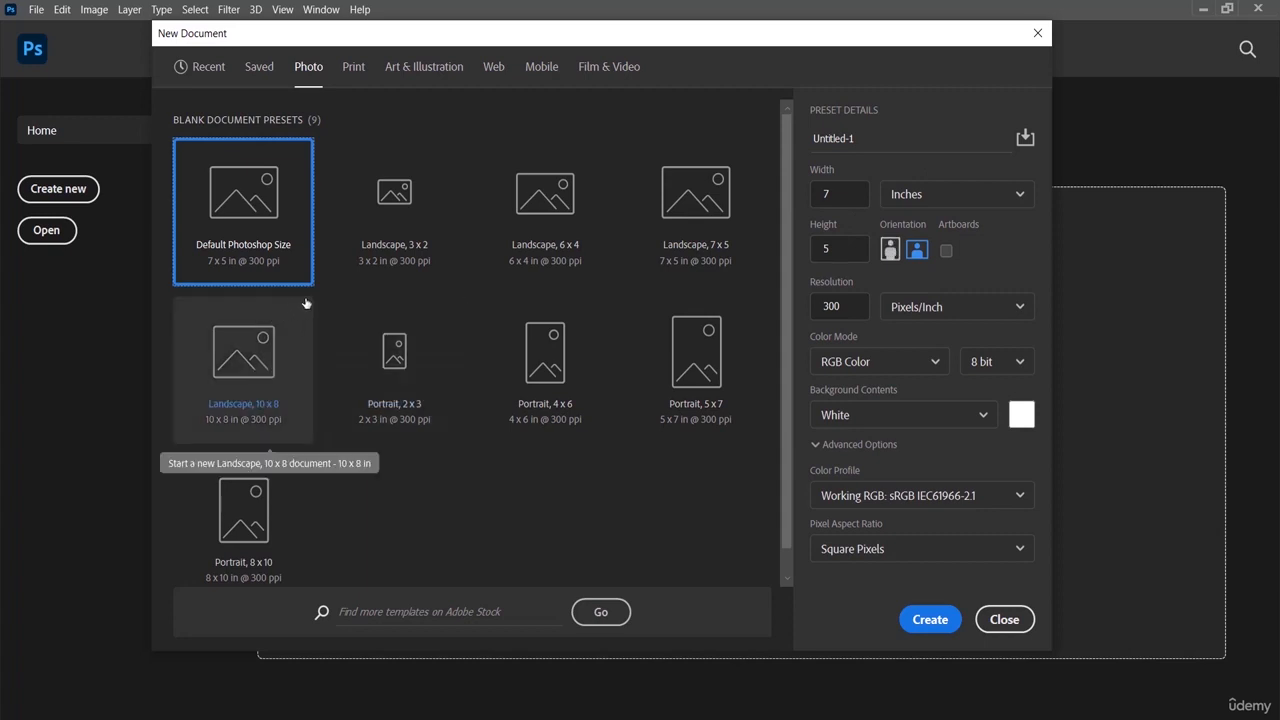
left_click(906, 364)
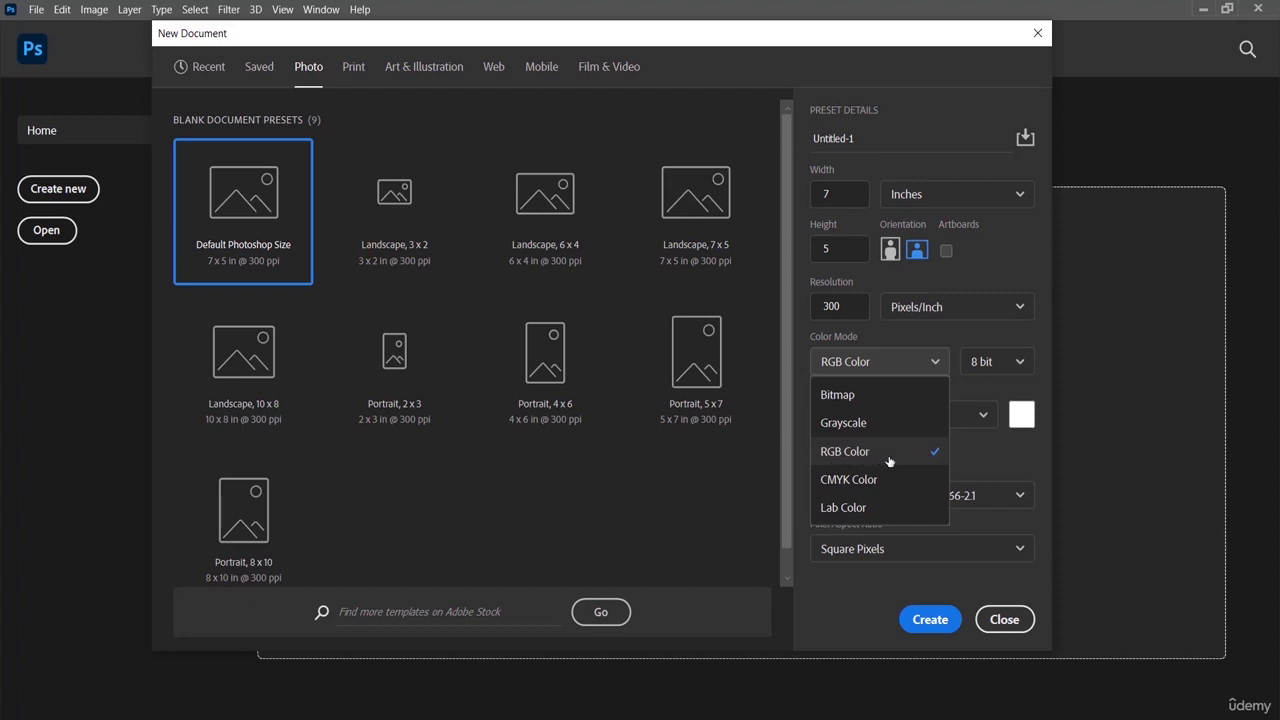
left_click(888, 327)
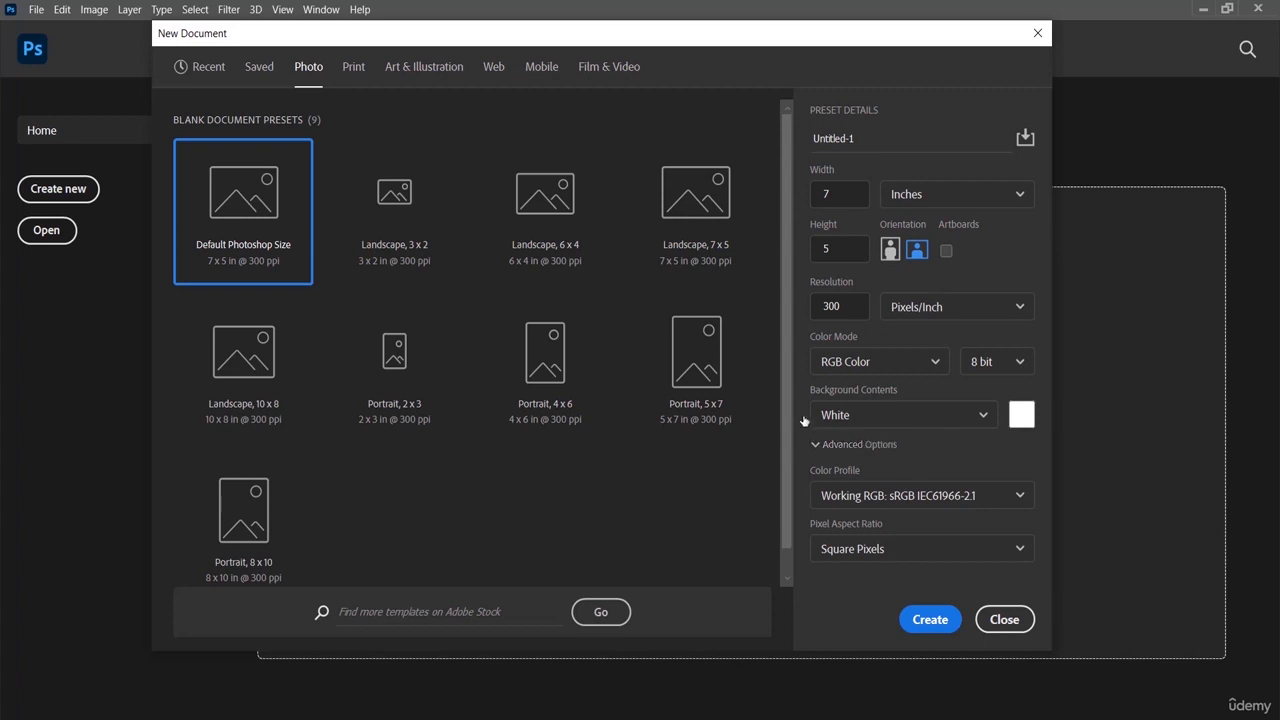
left_click(966, 421)
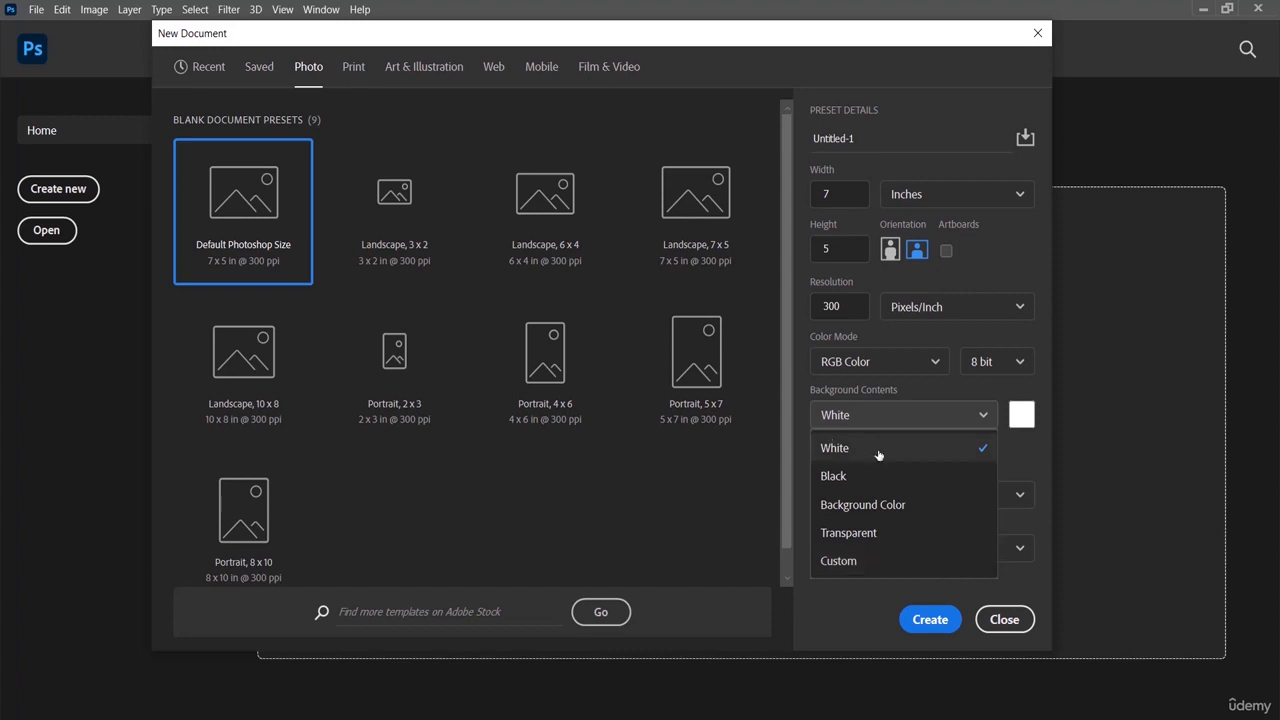
left_click(1016, 452)
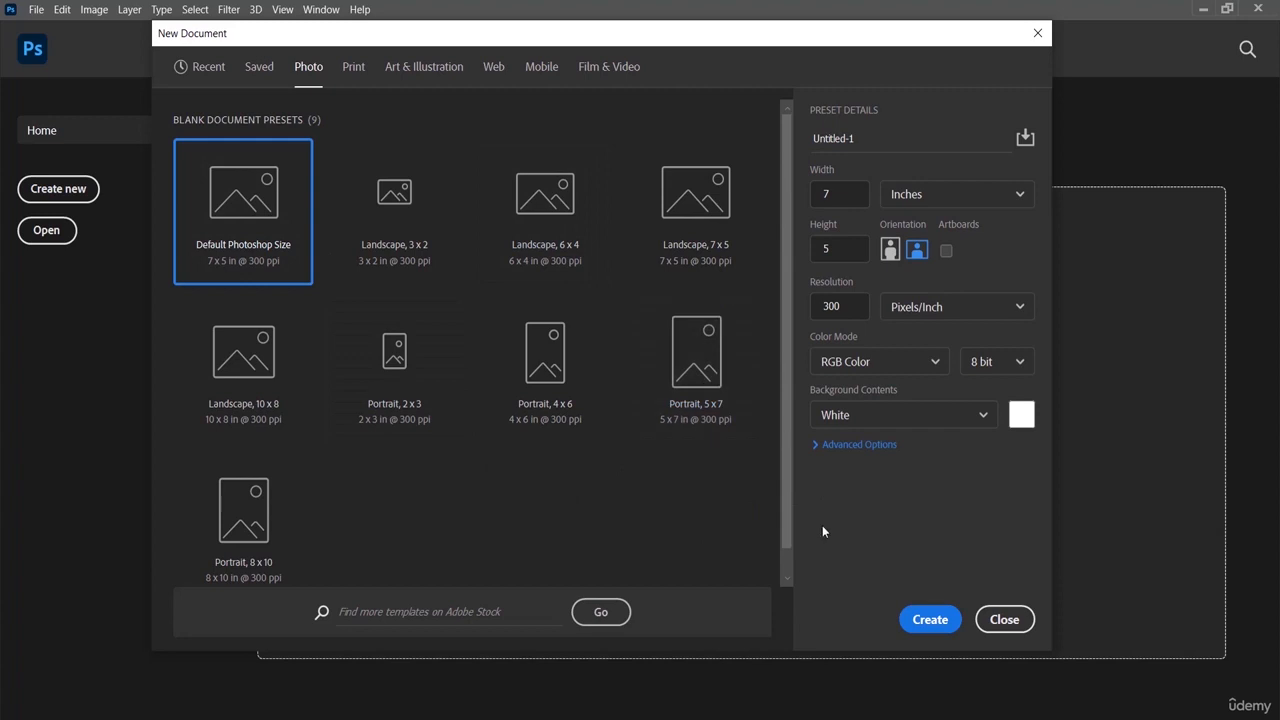
left_click(924, 622)
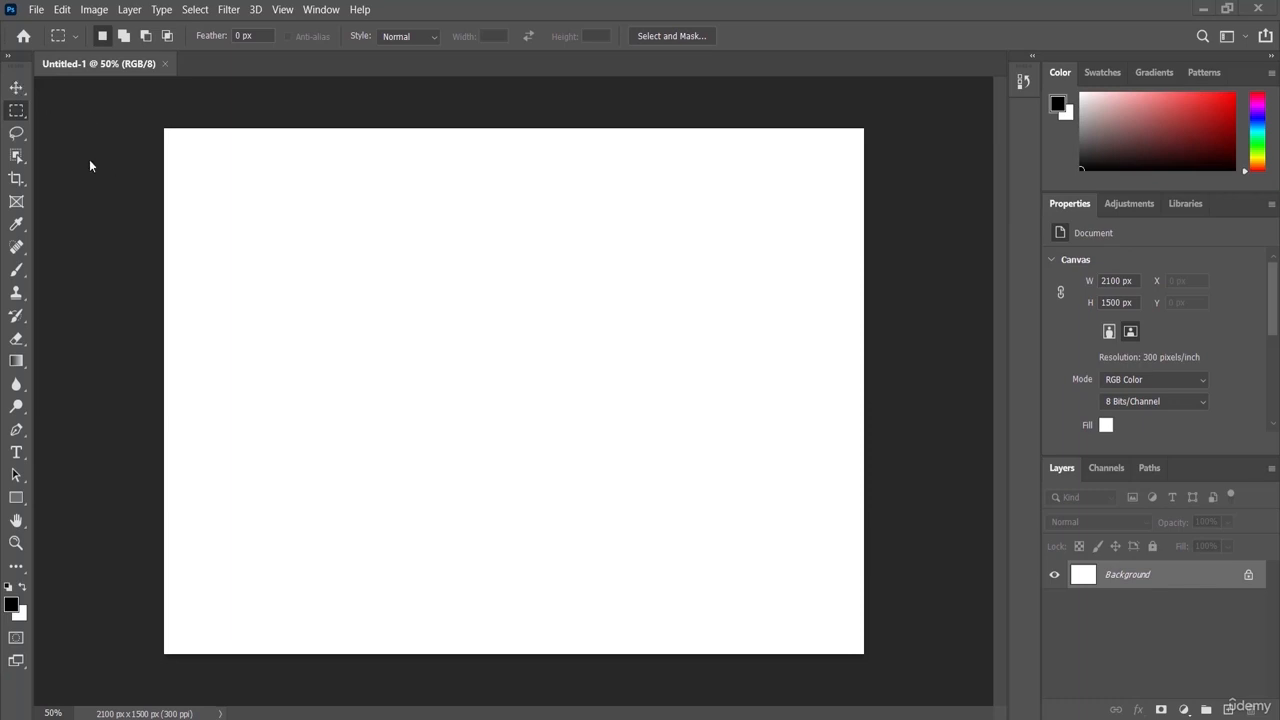
- Place the orange van photo from the Exercise File folder as an embedded image and commit its default placement
left_click(35, 11)
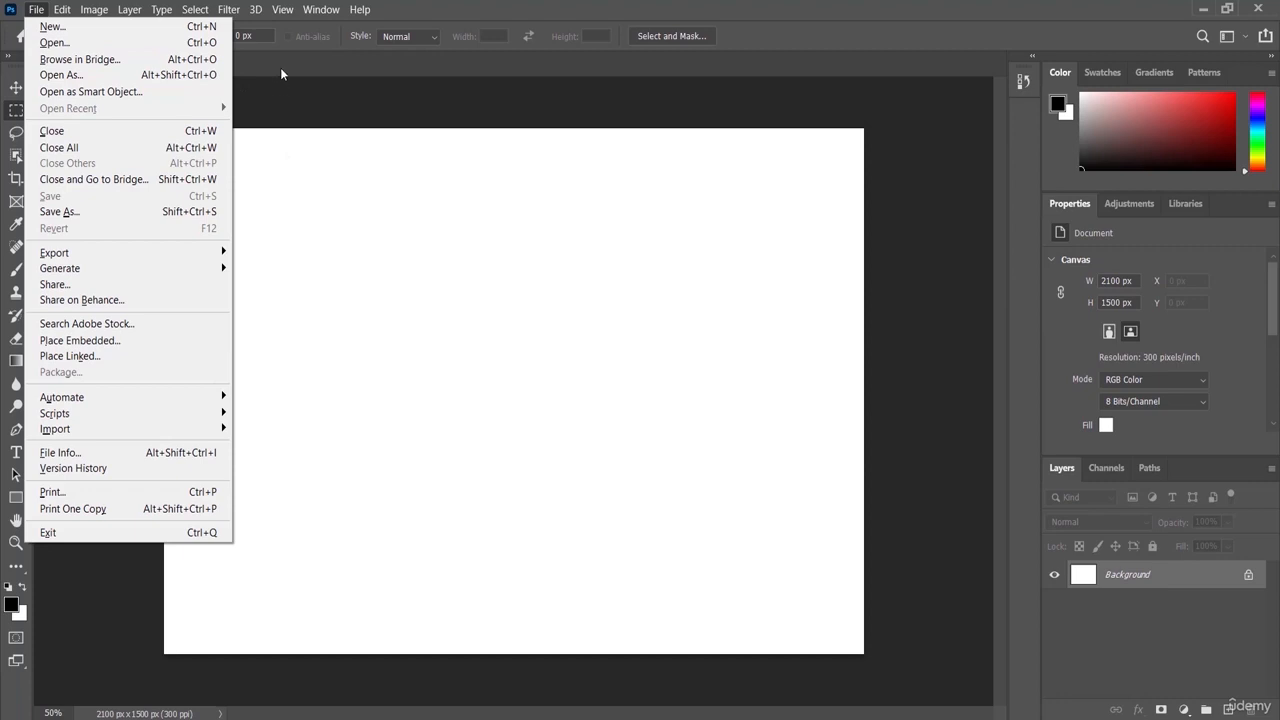
left_click(124, 72)
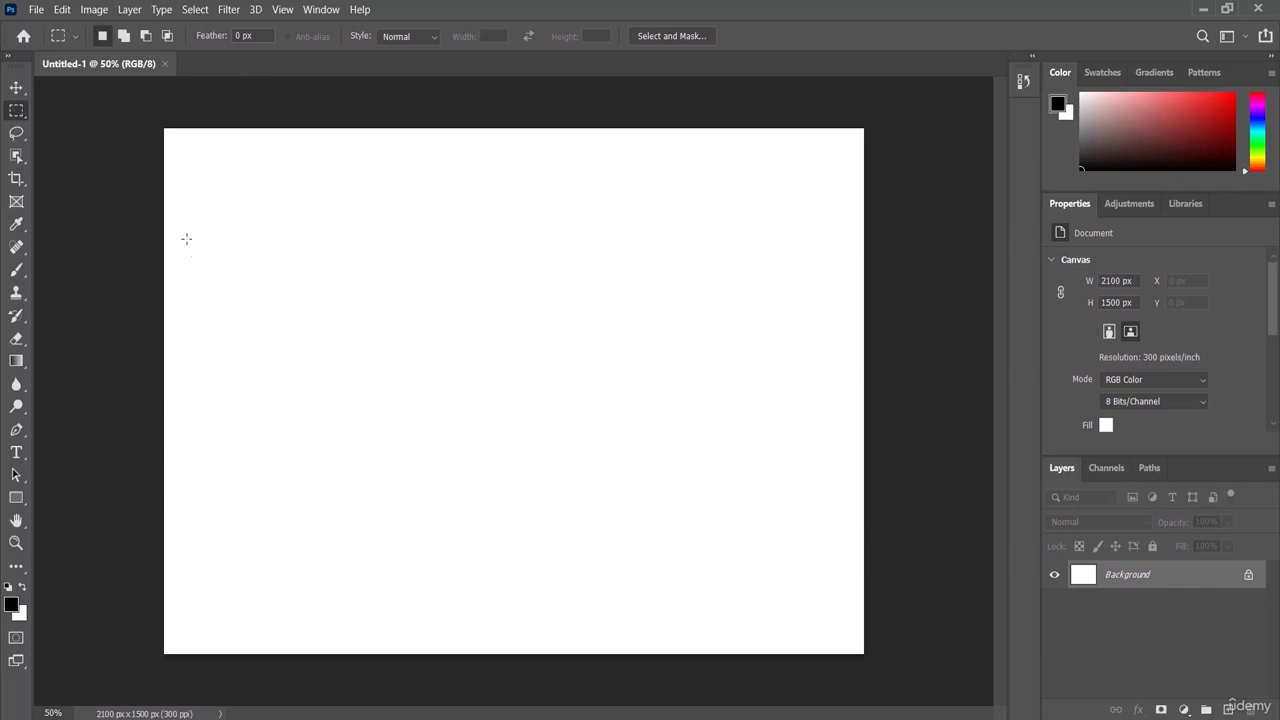
left_click(31, 10)
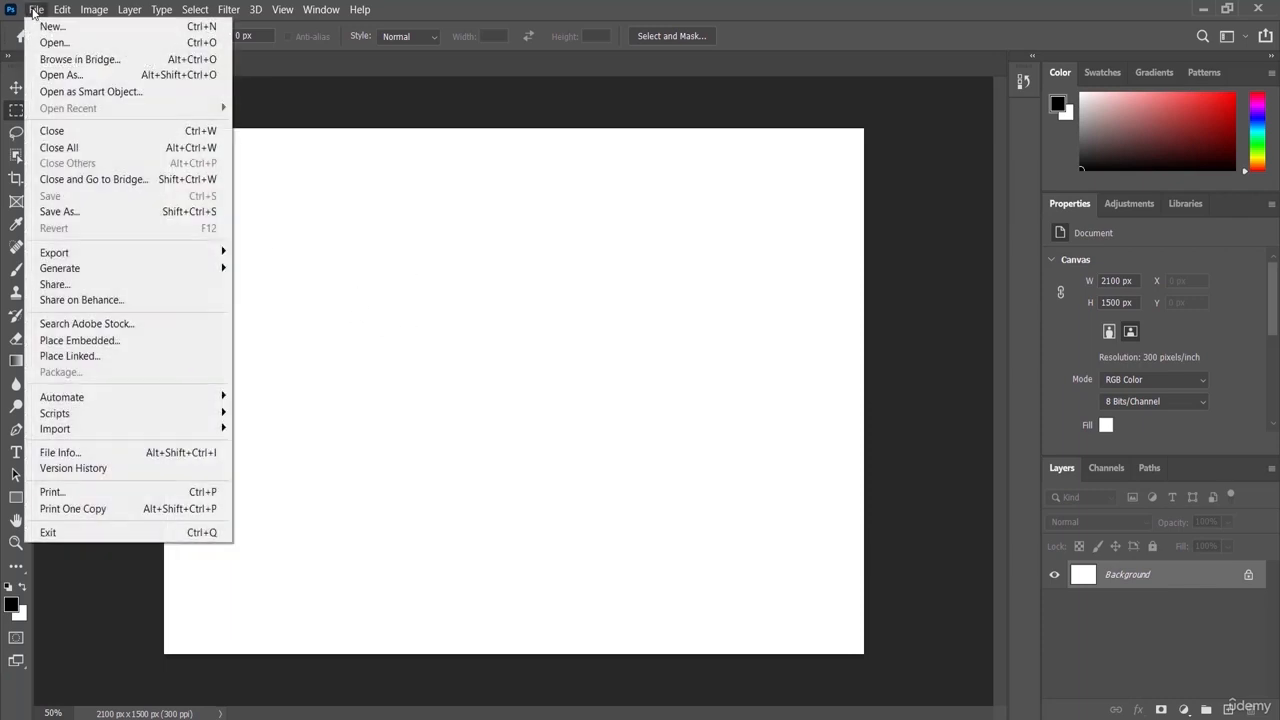
left_click(141, 346)
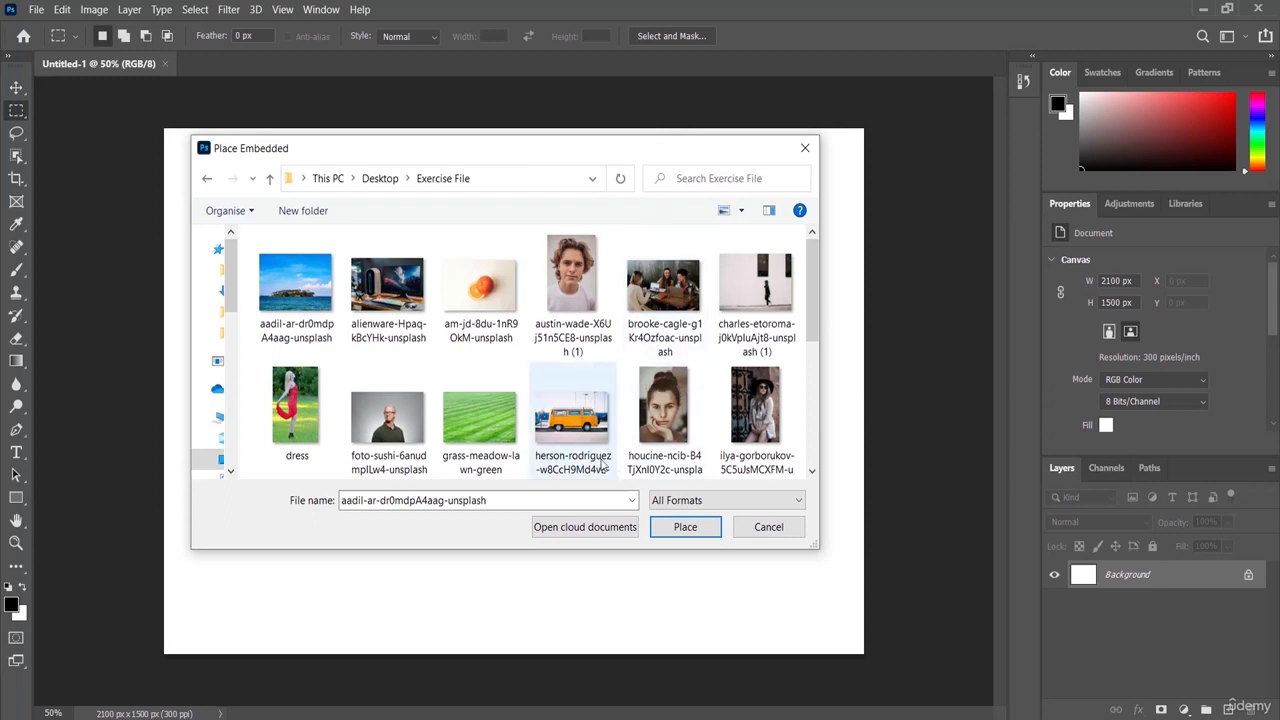
left_click(572, 428)
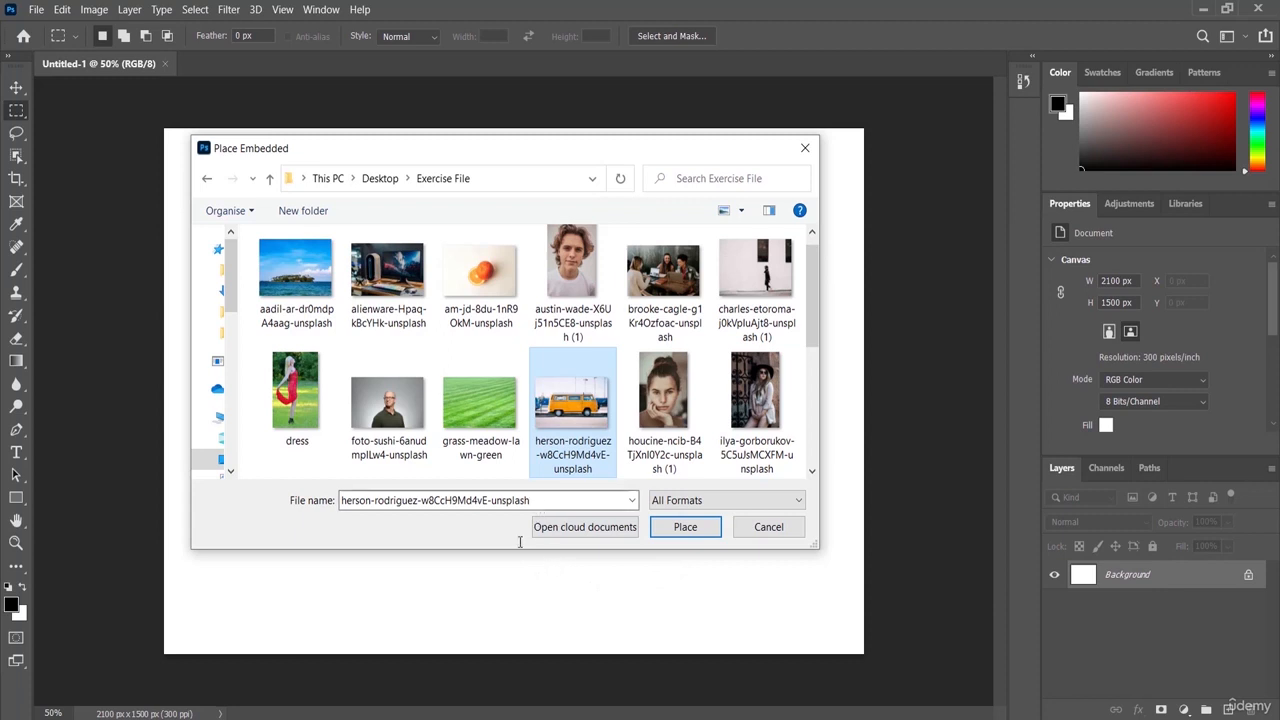
left_click(670, 532)
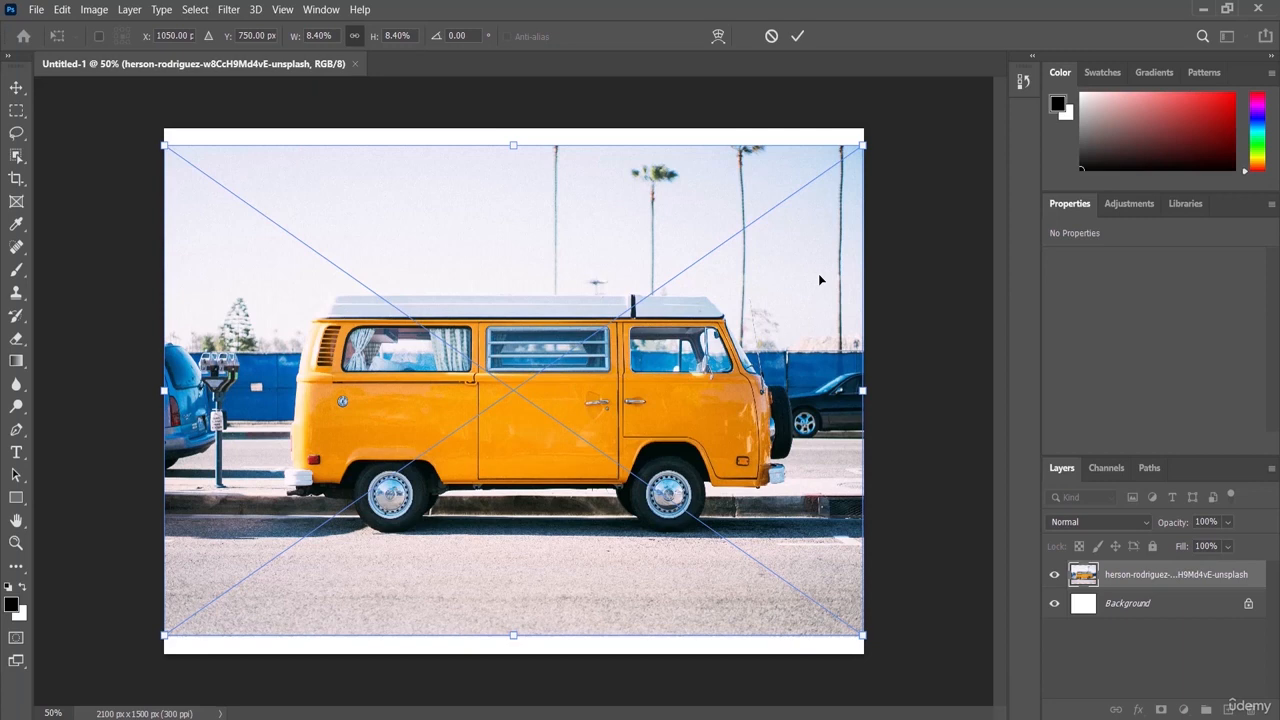
left_click(798, 37)
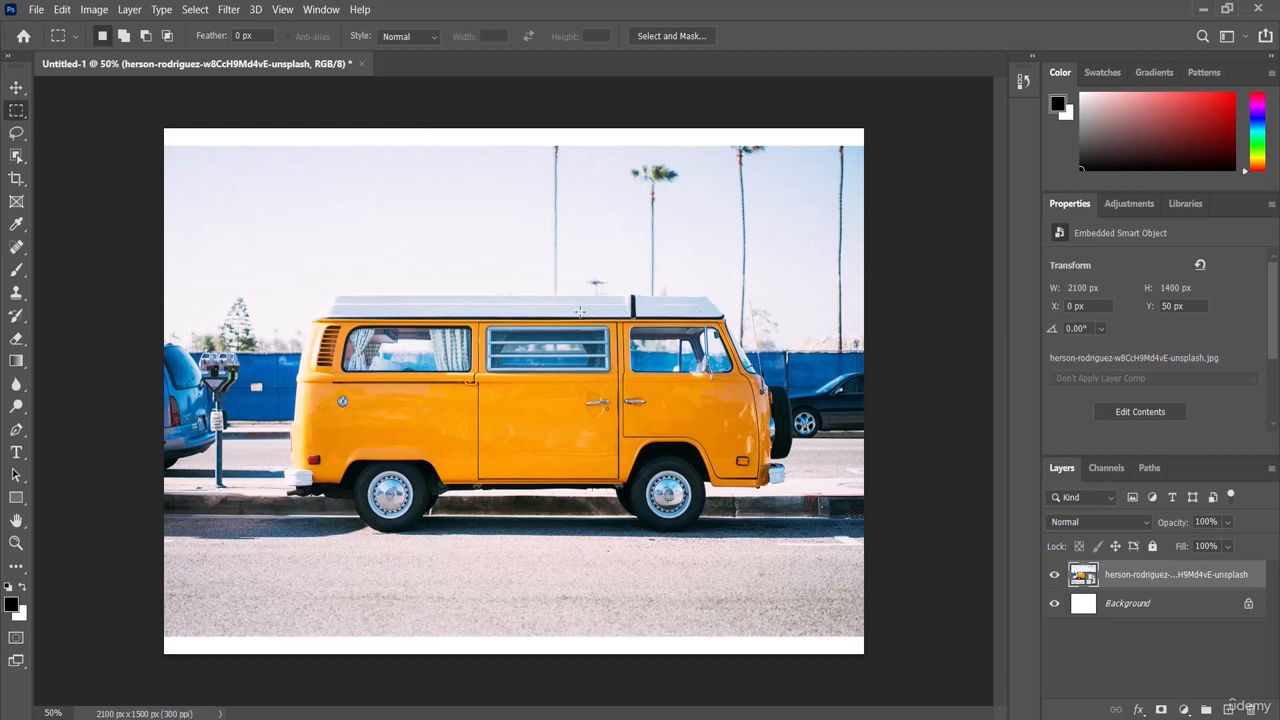
- Try out the Move tool on the van photo, leaving it shifted sideways to about X 38 px, Y 50 px
left_click(17, 89)
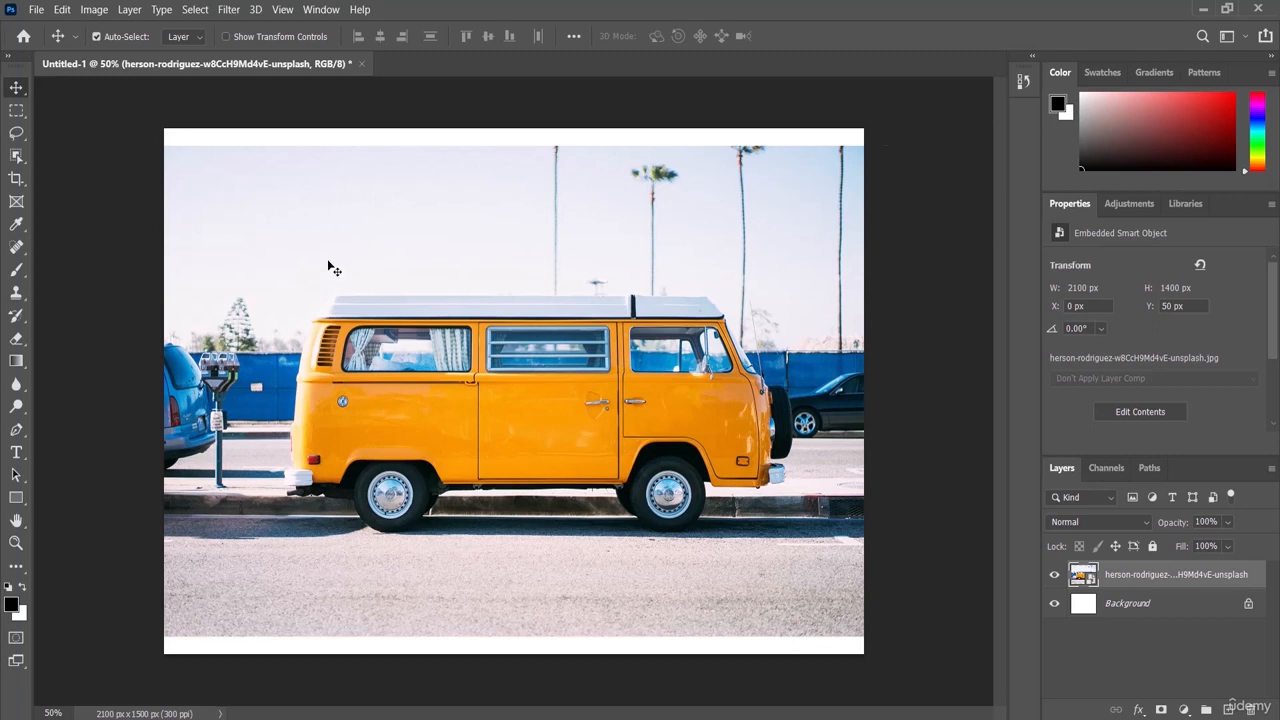
left_click_drag(328, 264, 468, 263)
left_click_drag(467, 260, 328, 273)
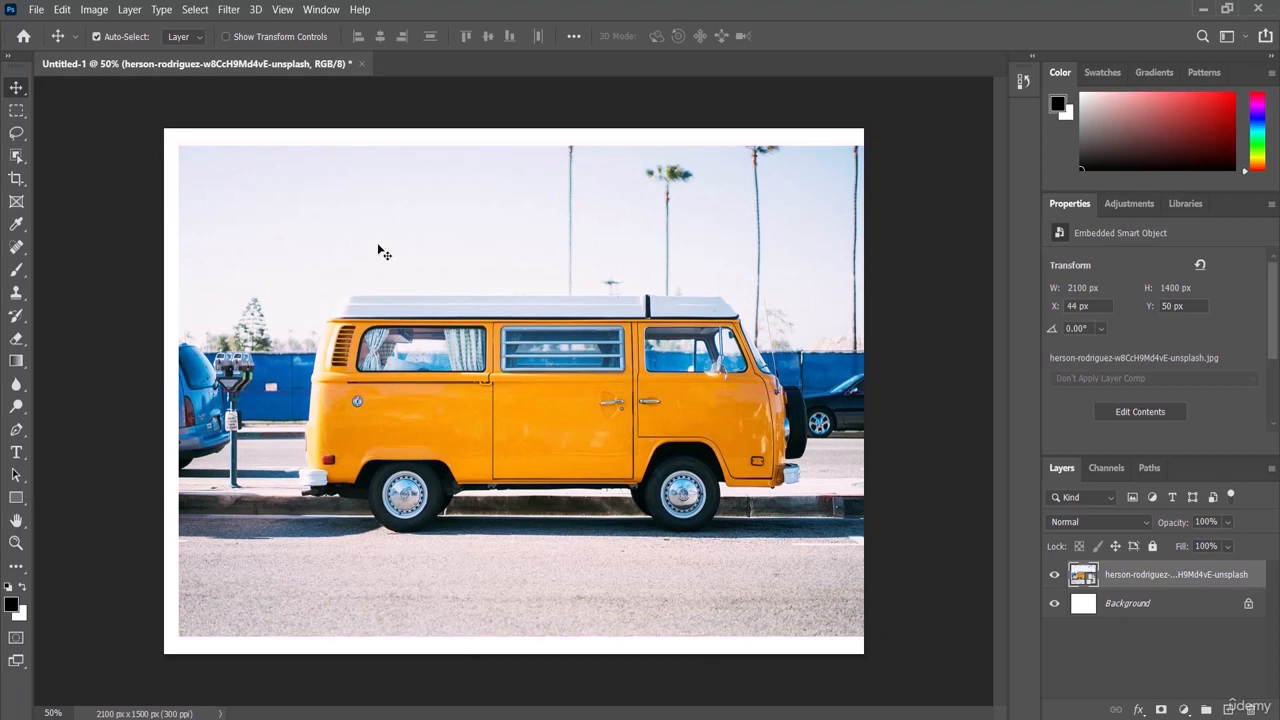
mouse_move(380, 251)
left_mouse_down()
mouse_move(475, 258)
mouse_move(560, 215)
mouse_move(505, 350)
mouse_move(347, 273)
mouse_move(455, 317)
mouse_move(371, 288)
mouse_move(491, 274)
mouse_move(382, 312)
mouse_move(368, 272)
mouse_move(430, 275)
mouse_move(409, 266)
mouse_move(421, 252)
mouse_move(368, 248)
left_mouse_up()
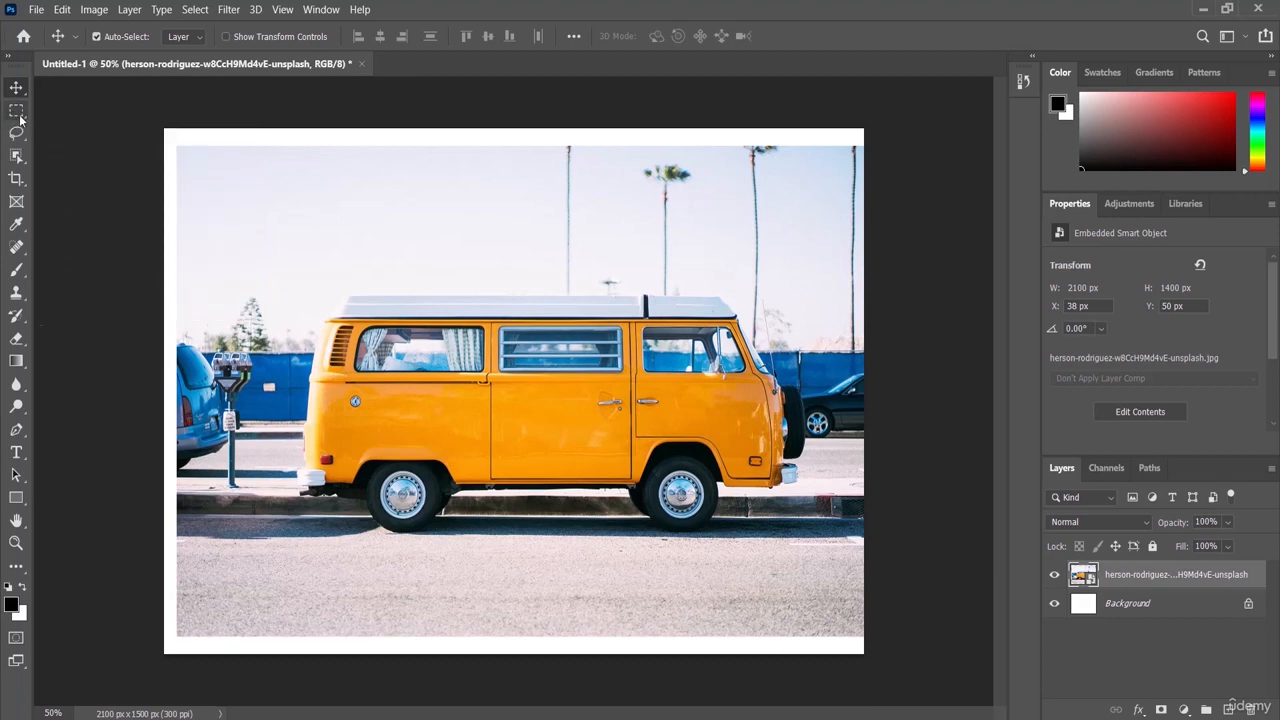
- Draw a rectangular marquee around the van's front wheel, deselect it, and draw one around the van about 1406 x 786 px
left_click(17, 113)
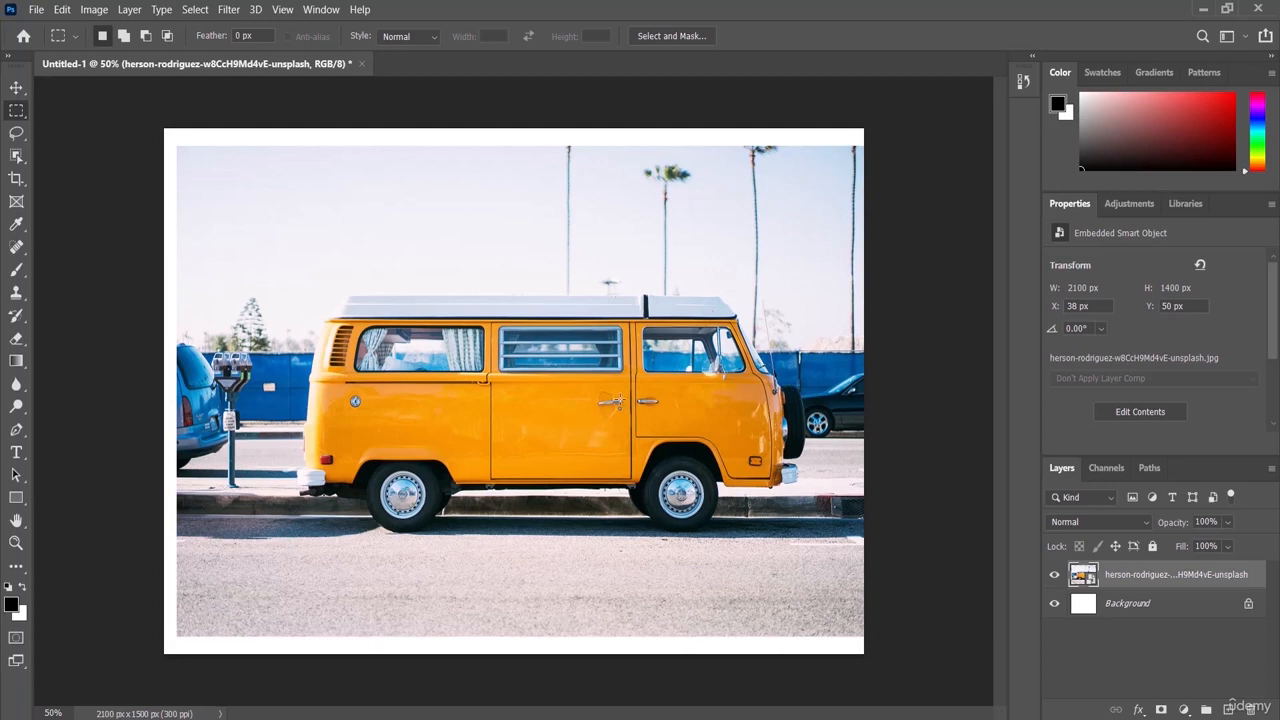
left_click_drag(618, 400, 790, 603)
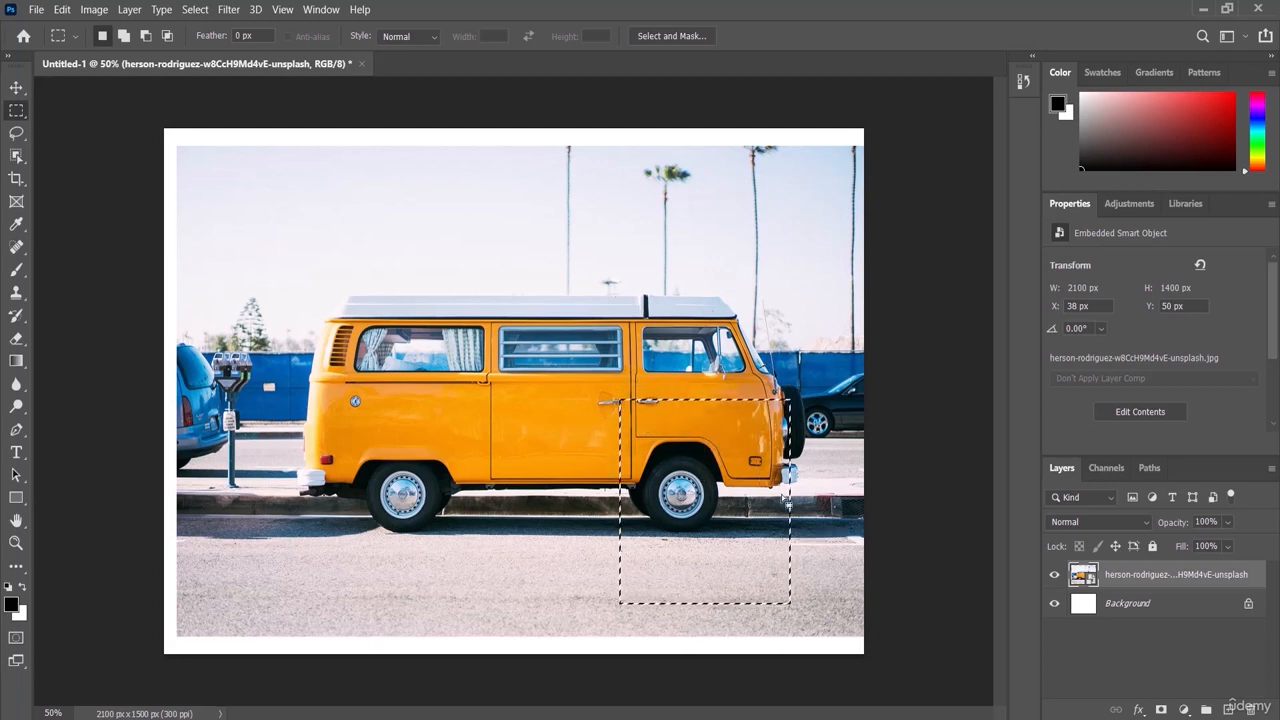
right_click(23, 118)
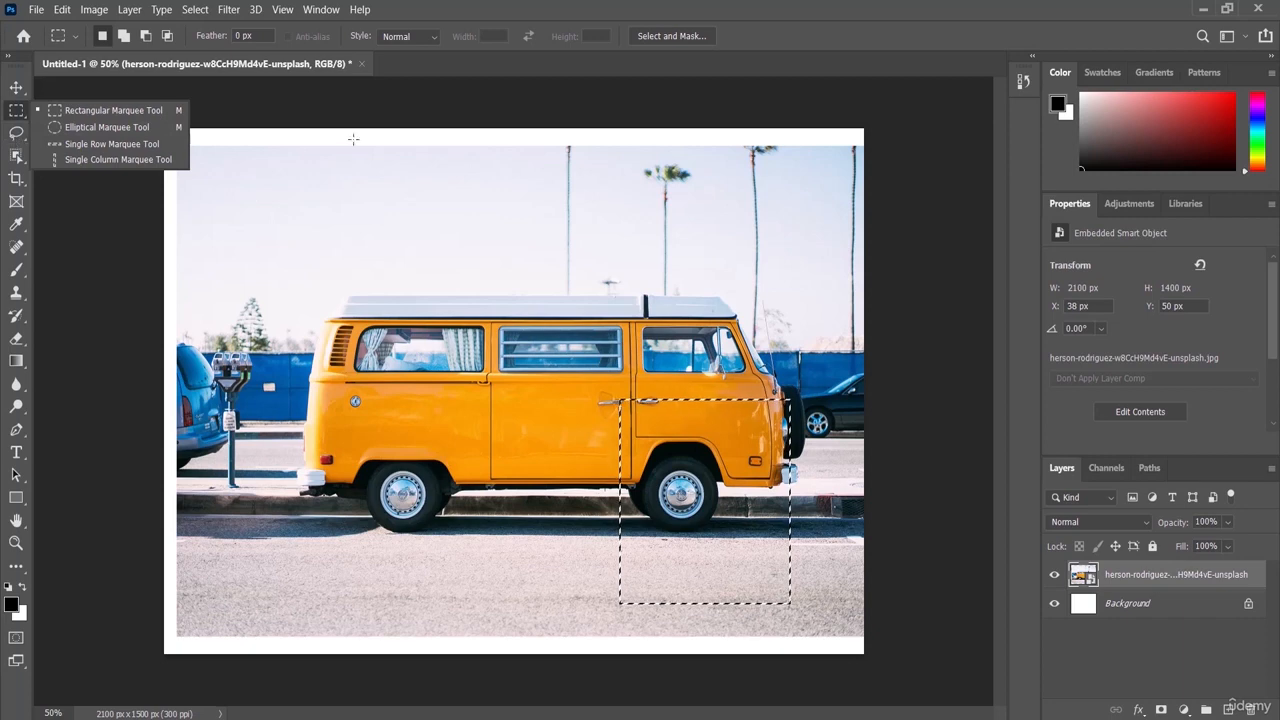
left_click(349, 103)
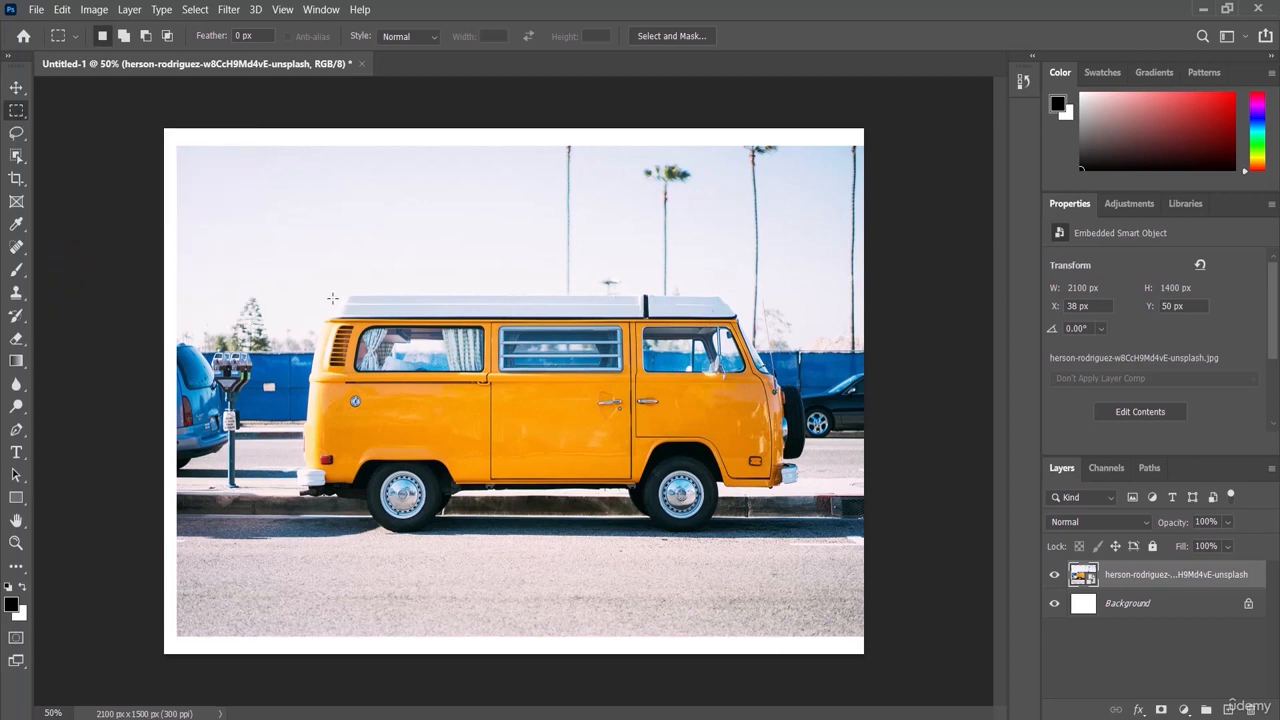
left_click_drag(314, 278, 783, 551)
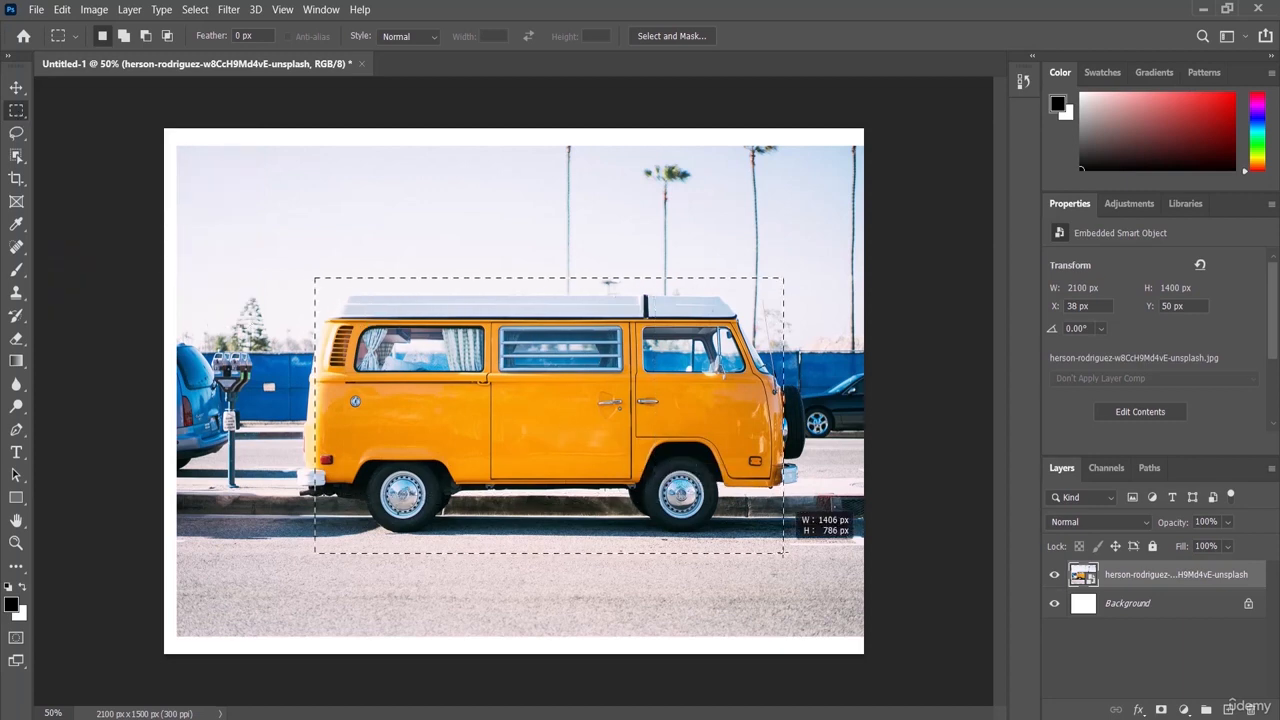
- Draw an elliptical marquee over the van's rear half and the sky above it, and deselect it
left_click(16, 110)
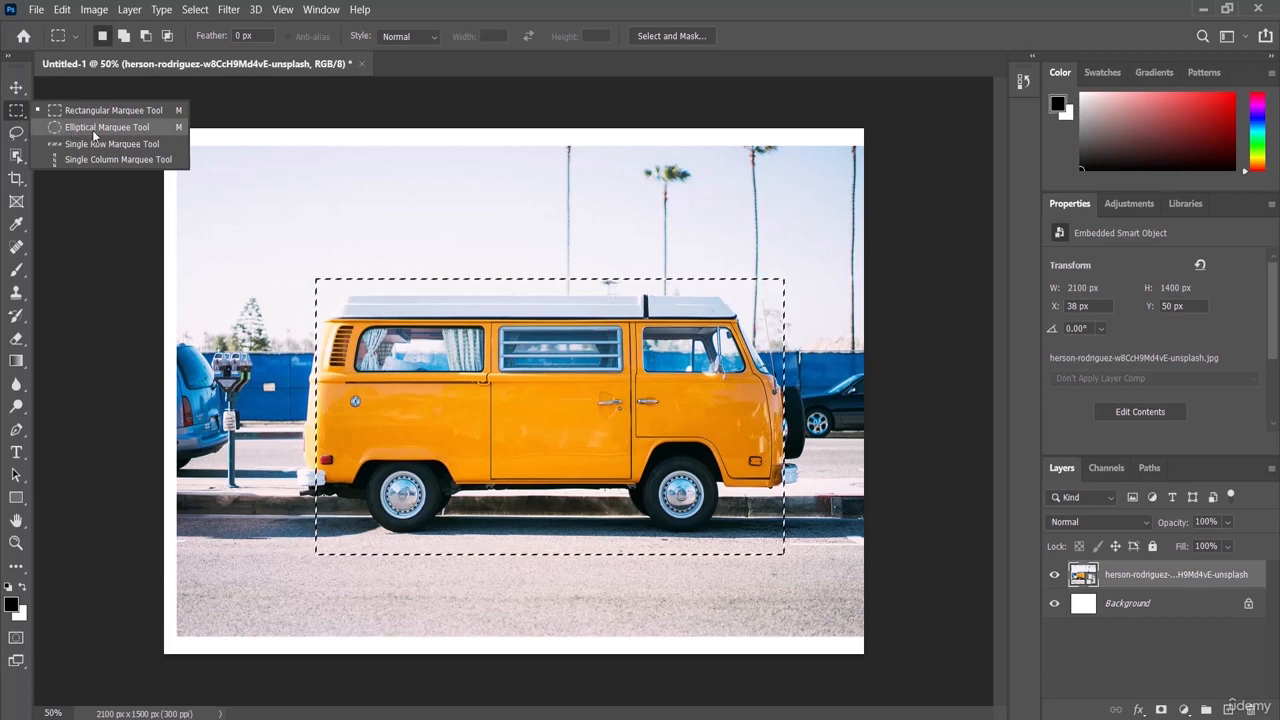
left_click(95, 128)
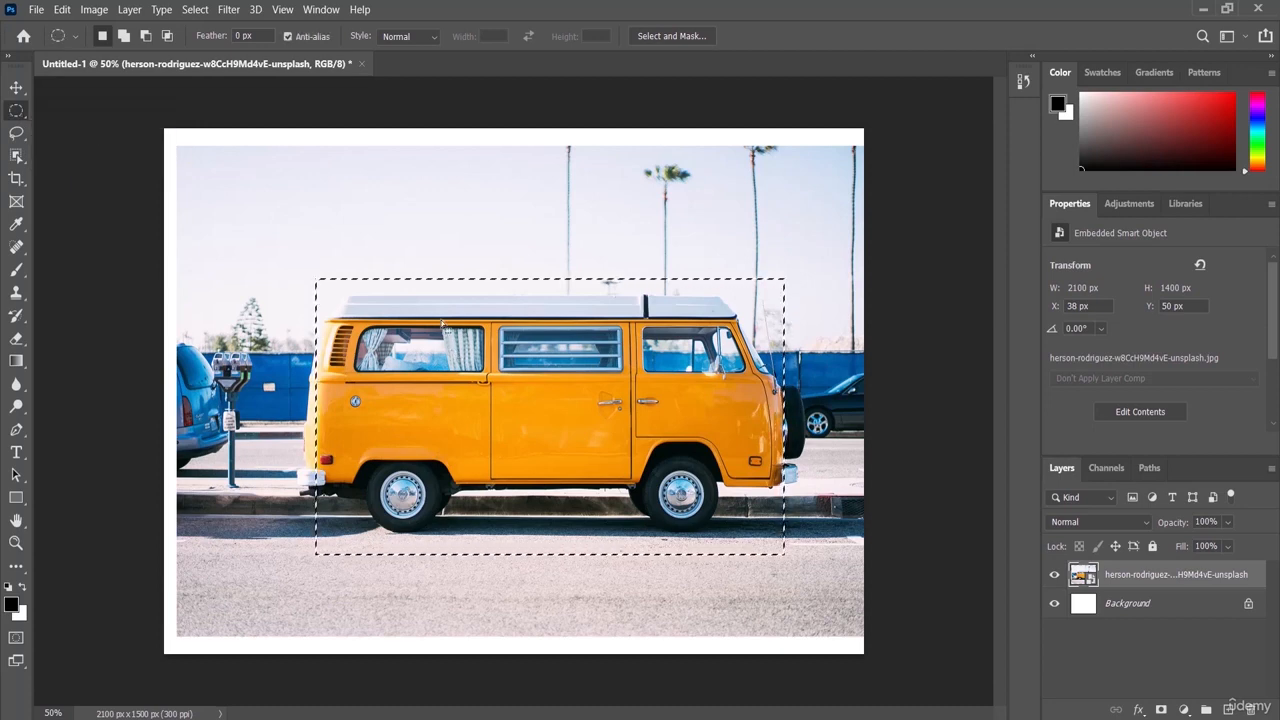
left_click(417, 240)
left_click_drag(337, 207, 558, 438)
key("ctrl+d")
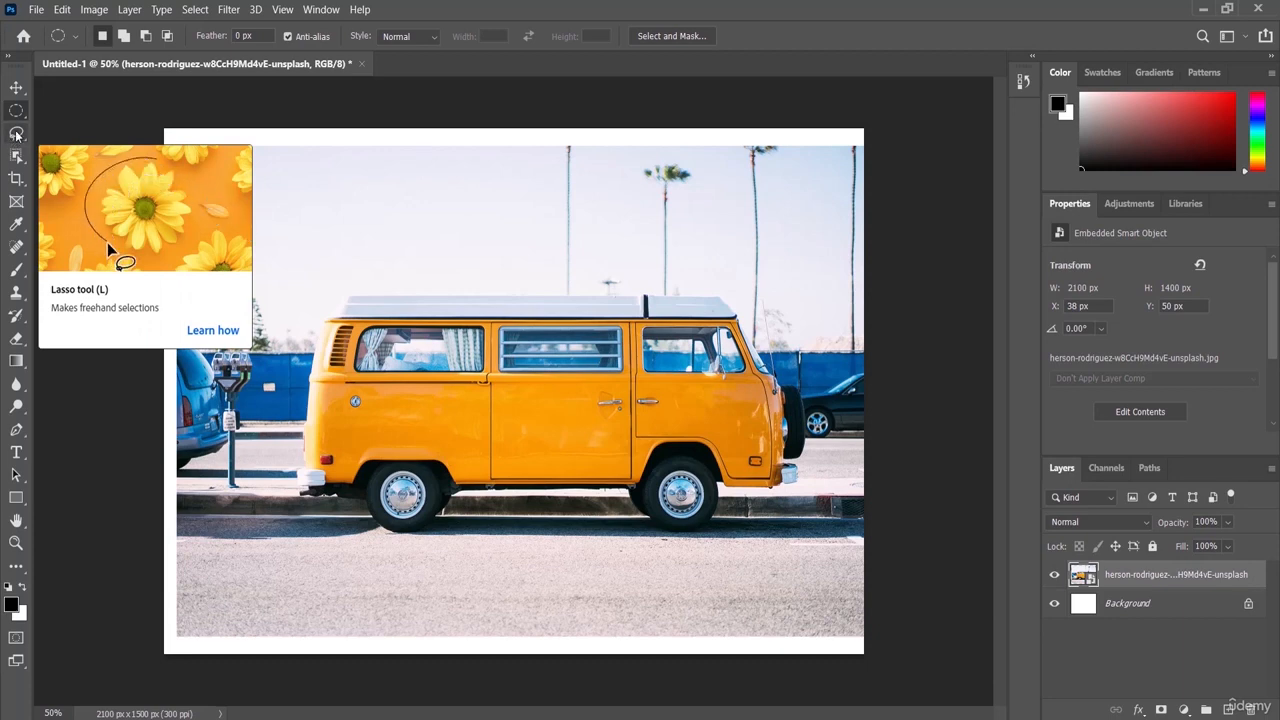
- Draw a freehand Lasso selection around the van's rear wheel, and replace it with a loose looping one on the road below the van
left_click(16, 133)
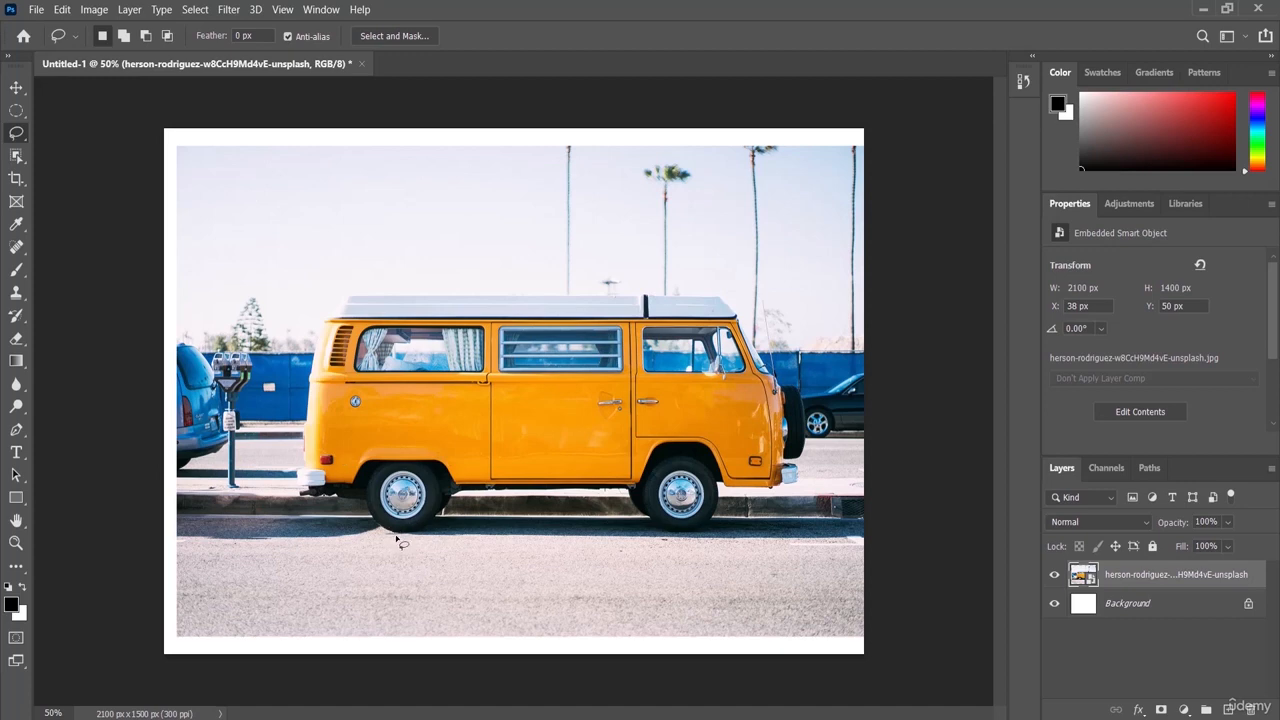
mouse_move(398, 540)
left_mouse_down()
mouse_move(368, 527)
mouse_move(359, 502)
mouse_move(395, 460)
mouse_move(443, 466)
mouse_move(462, 538)
left_mouse_up()
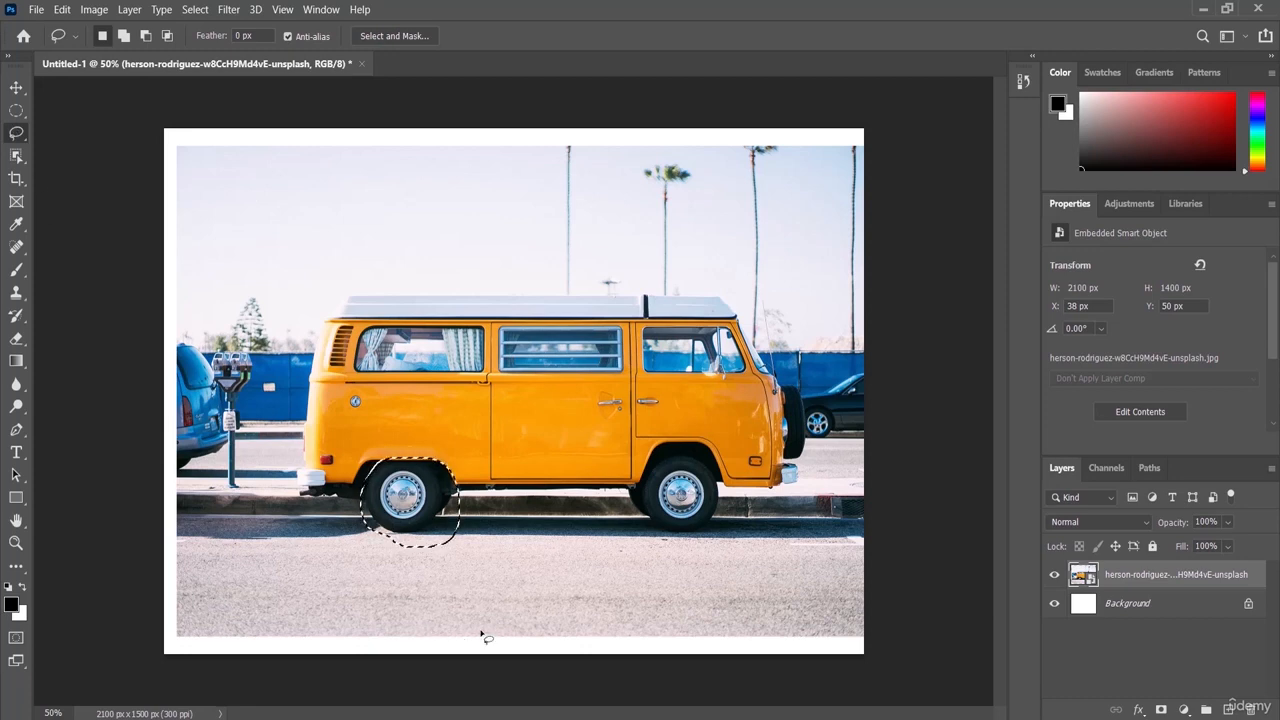
mouse_move(482, 615)
left_mouse_down()
mouse_move(564, 534)
mouse_move(591, 582)
mouse_move(559, 625)
mouse_move(580, 530)
mouse_move(646, 565)
mouse_move(560, 586)
mouse_move(528, 537)
left_mouse_up()
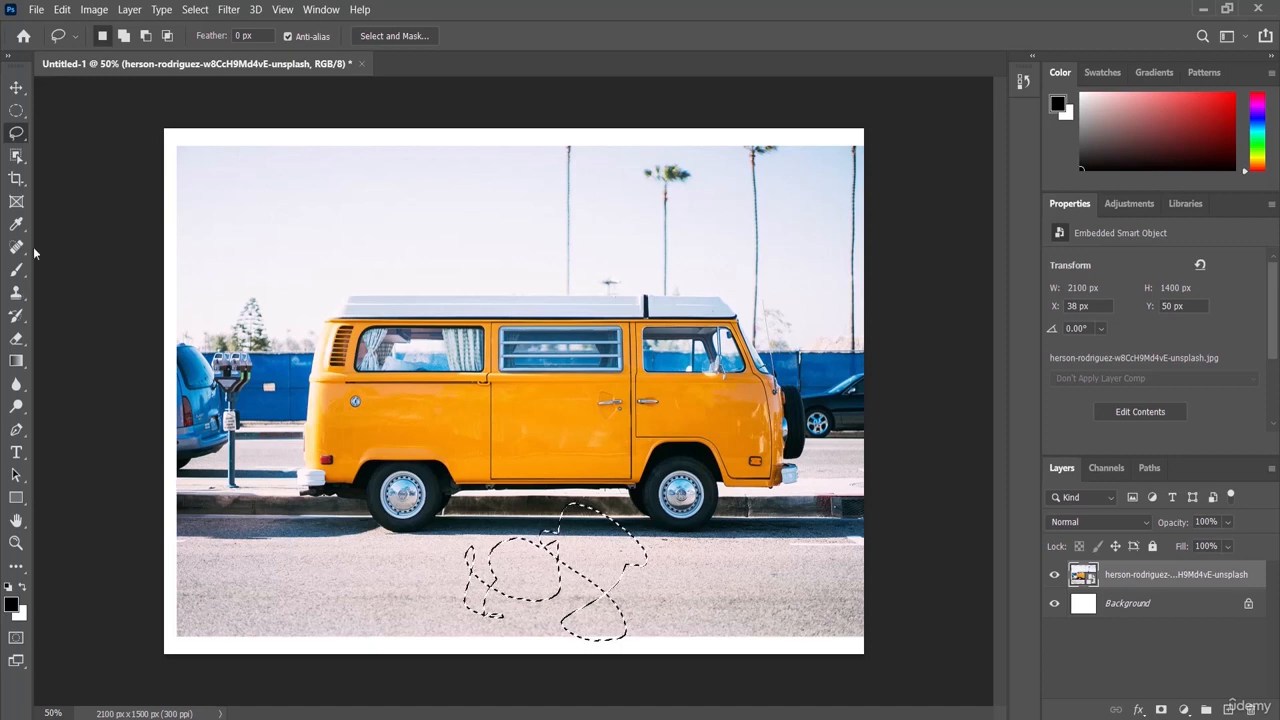
- Draw an angular Polygonal Lasso selection across the sky, reaching down to the rear of the van's roof
right_click(17, 135)
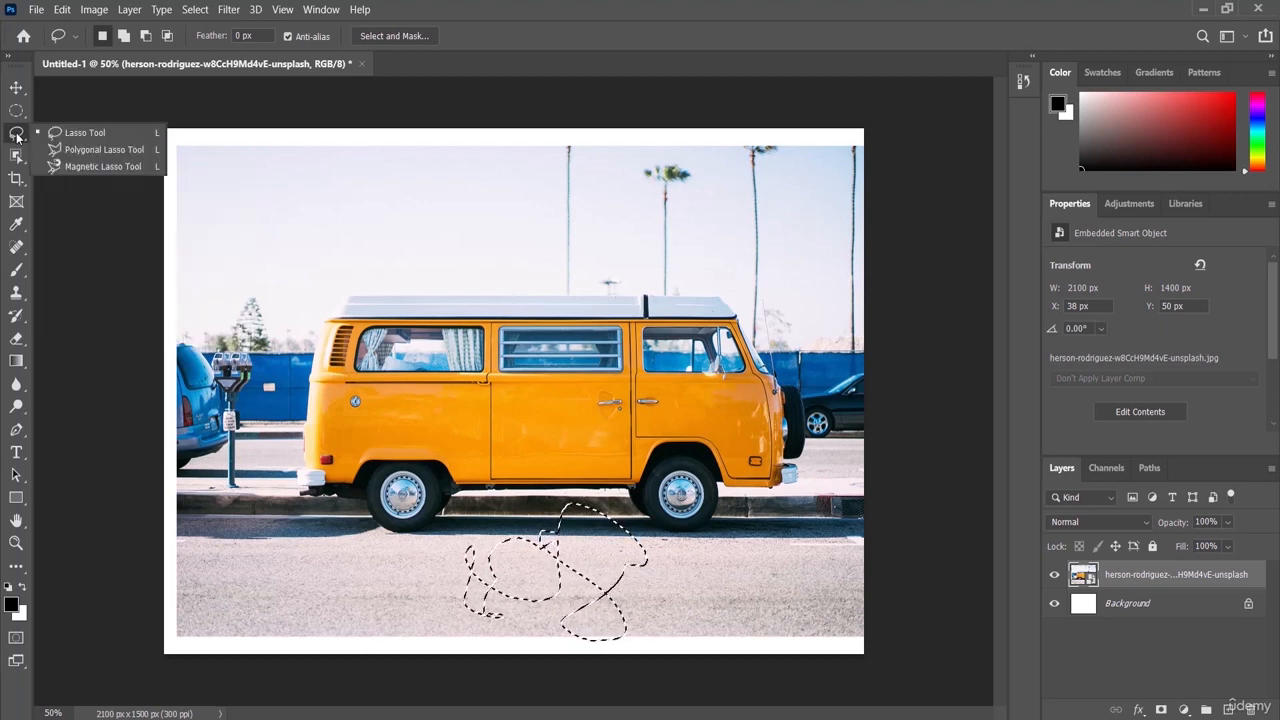
left_click(100, 150)
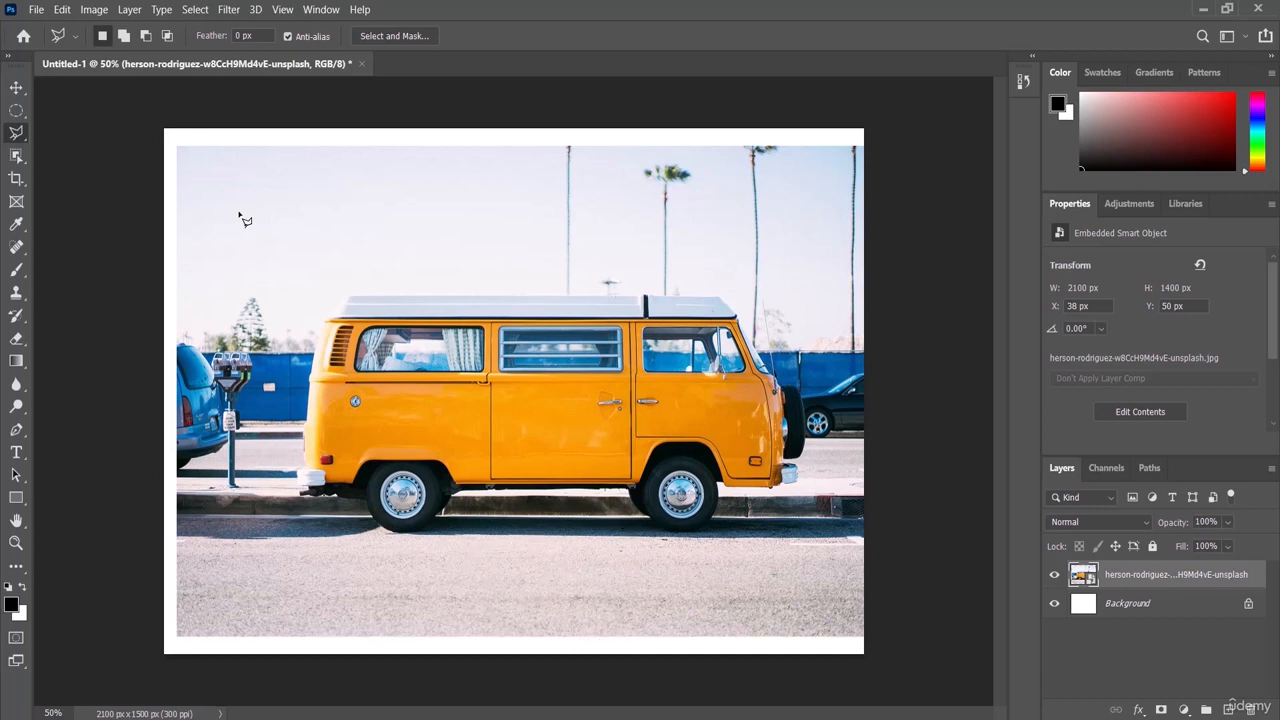
left_click(239, 211)
left_click(529, 213)
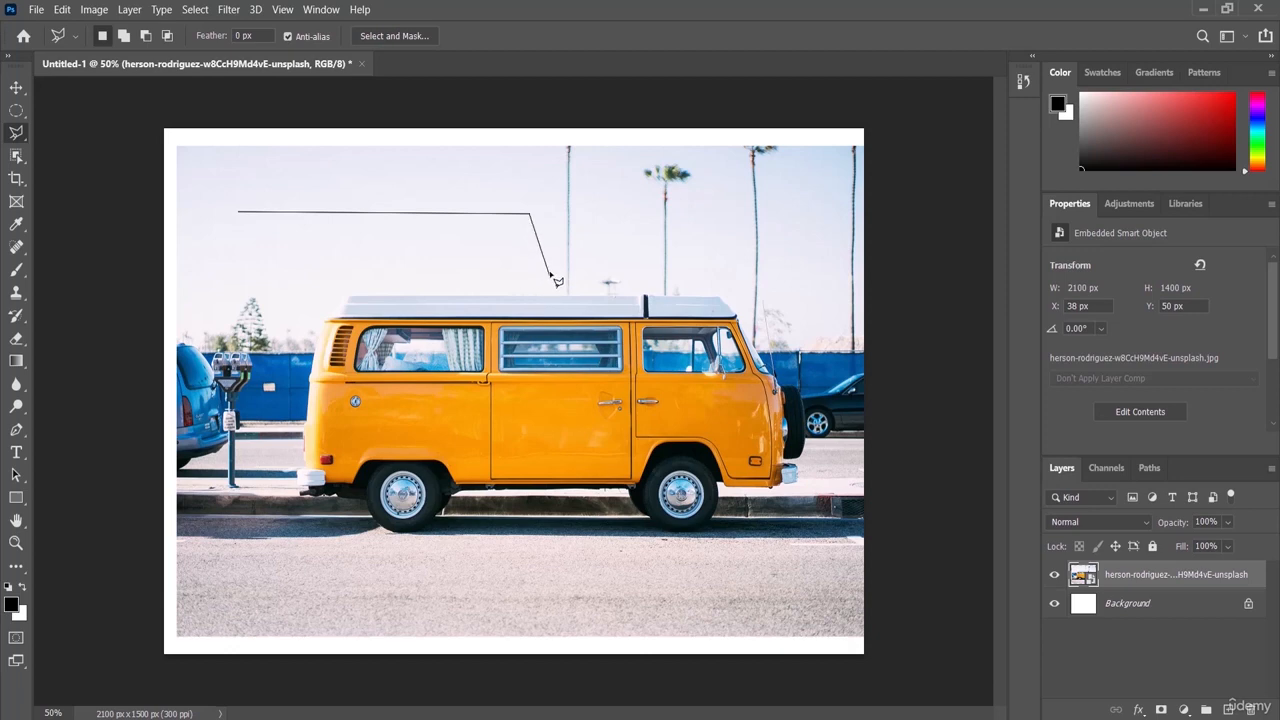
left_click(553, 268)
left_click(474, 273)
left_click(365, 318)
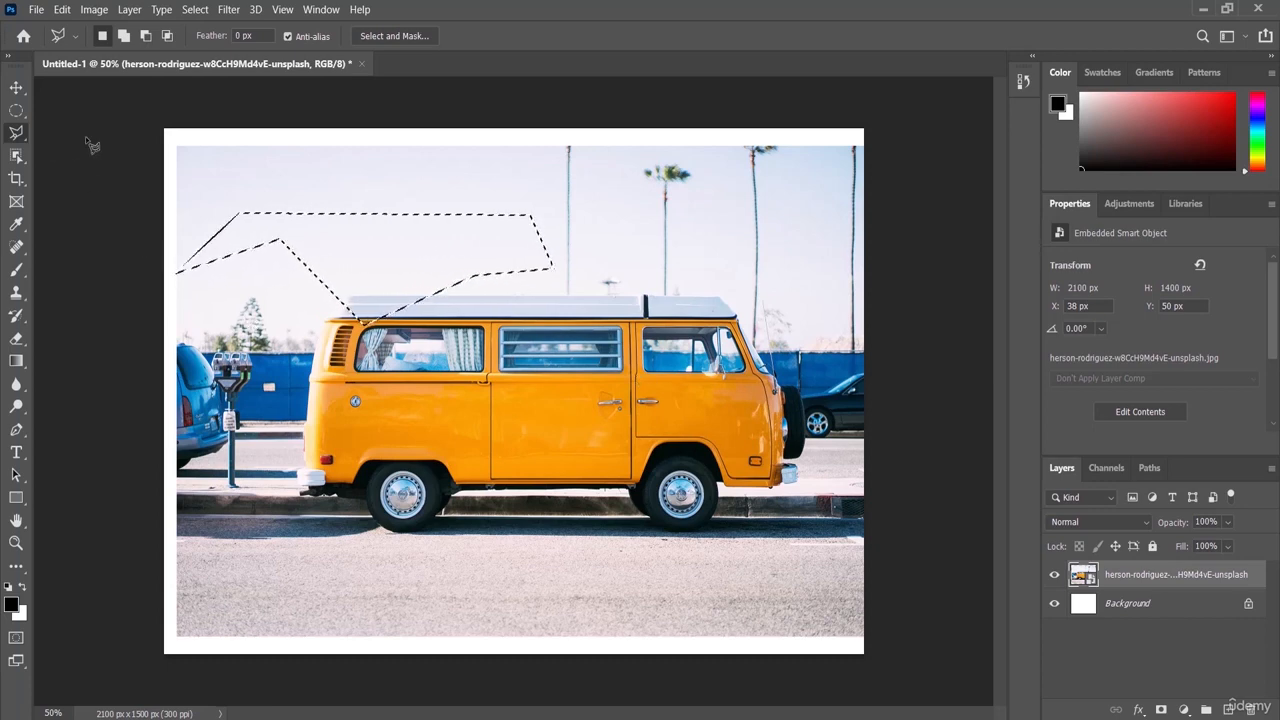
- Trace the van's outline with the Magnetic Lasso from the rear over the roof to the front wheel, and discard the path
right_click(16, 132)
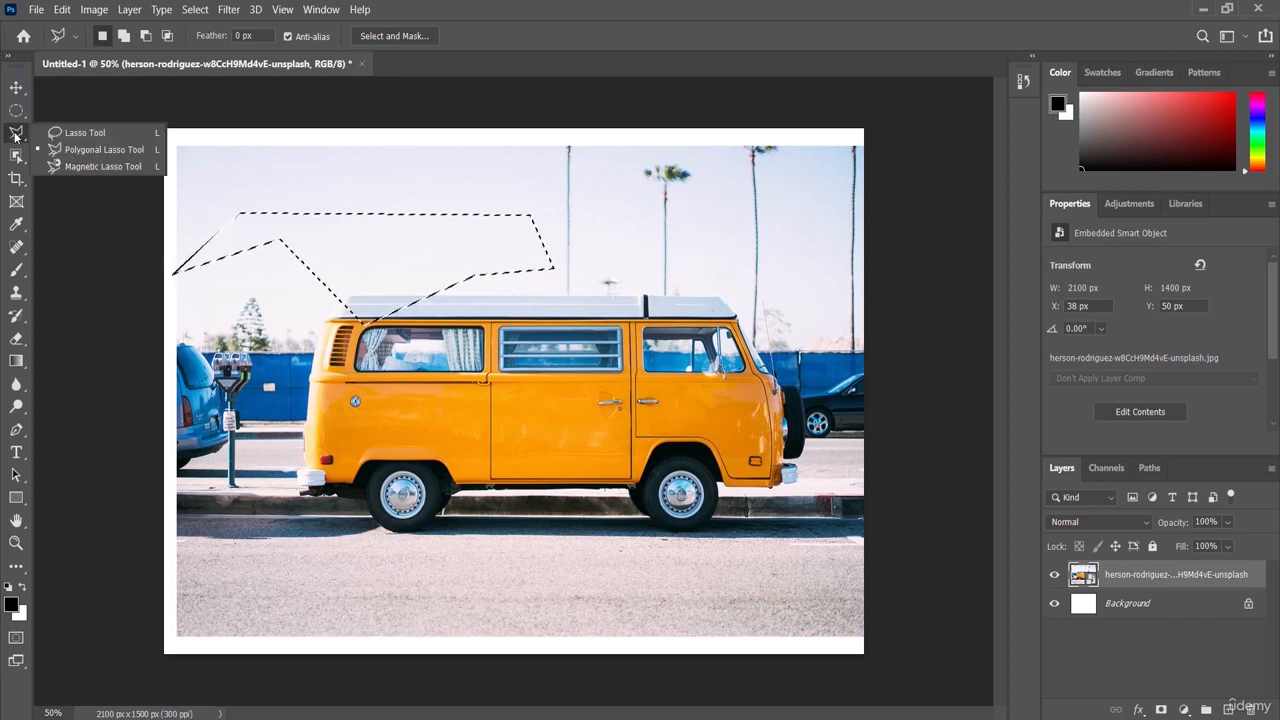
left_click(82, 167)
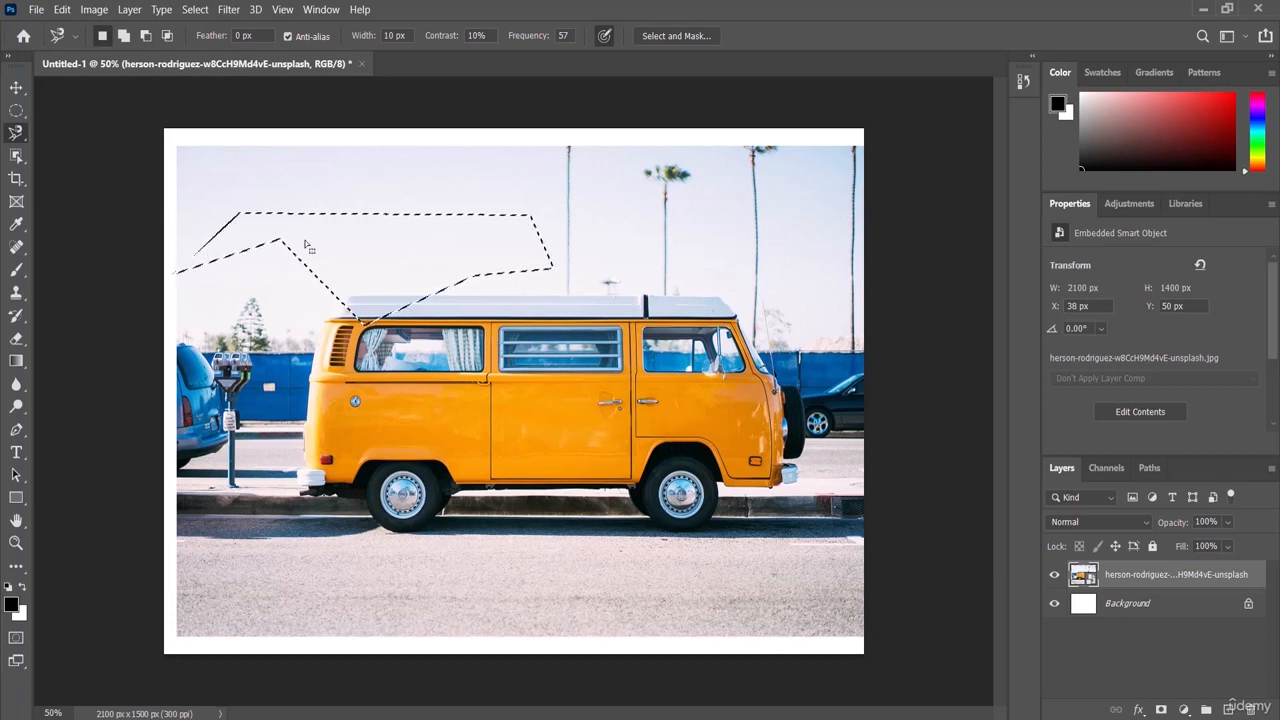
right_click(17, 134)
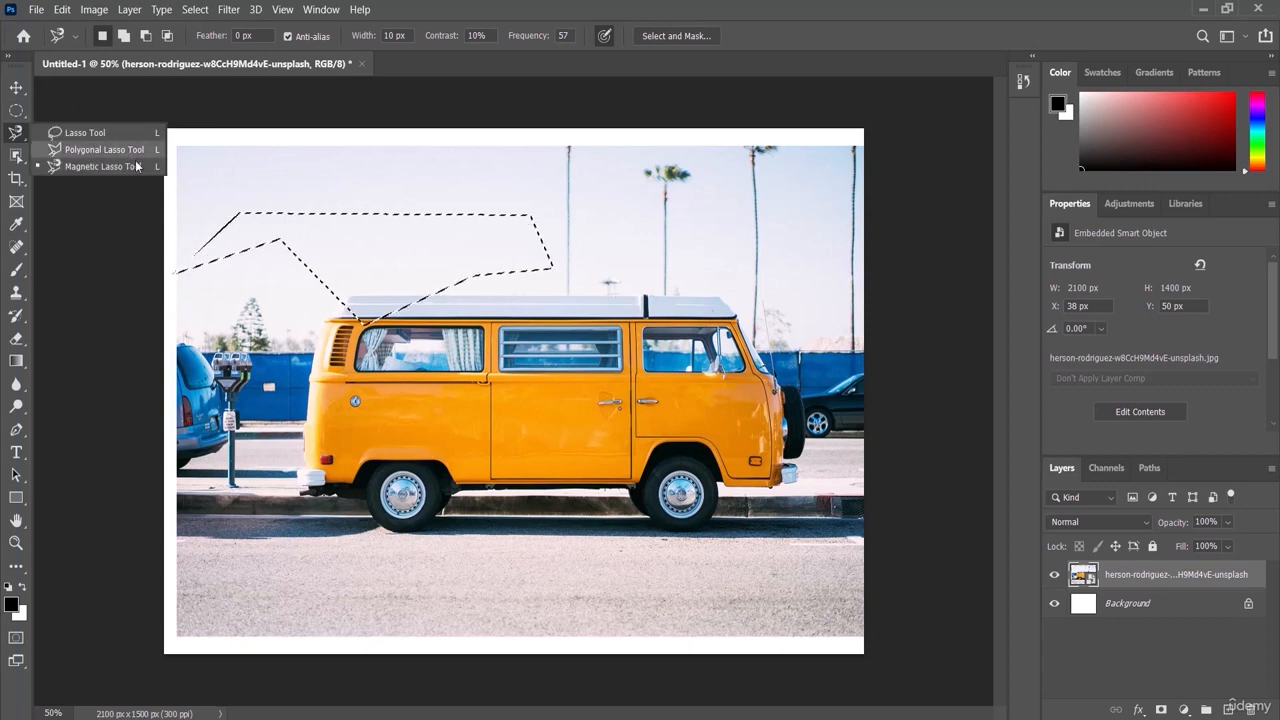
left_click(305, 467)
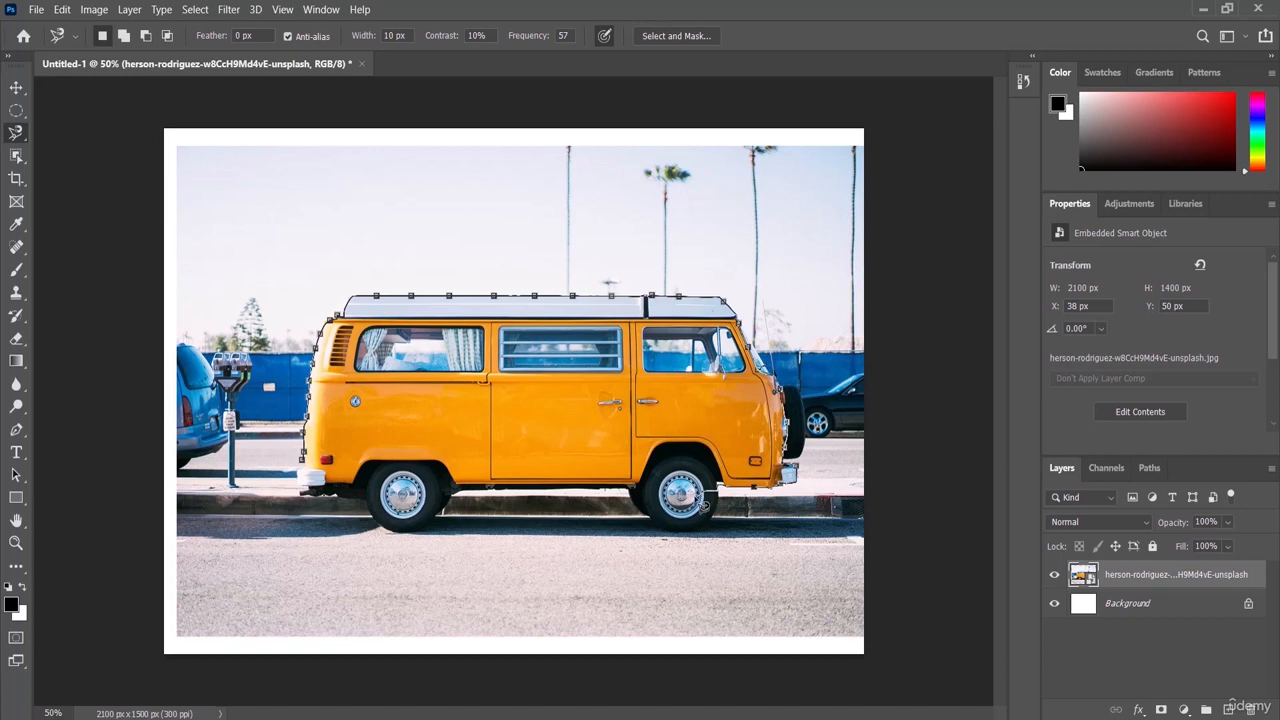
key("Escape")
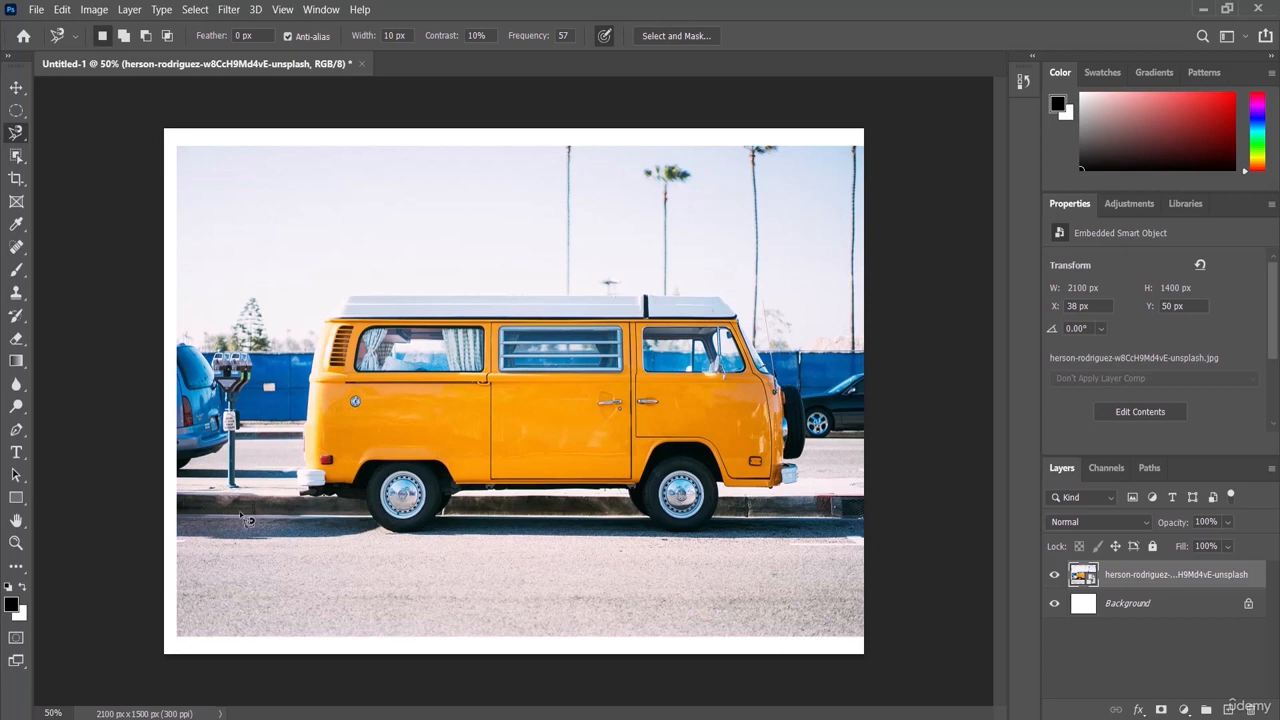
- Select the parking meter behind the van with the Object Selection tool, using a rectangle of about 144 x 479 px
left_click(18, 156)
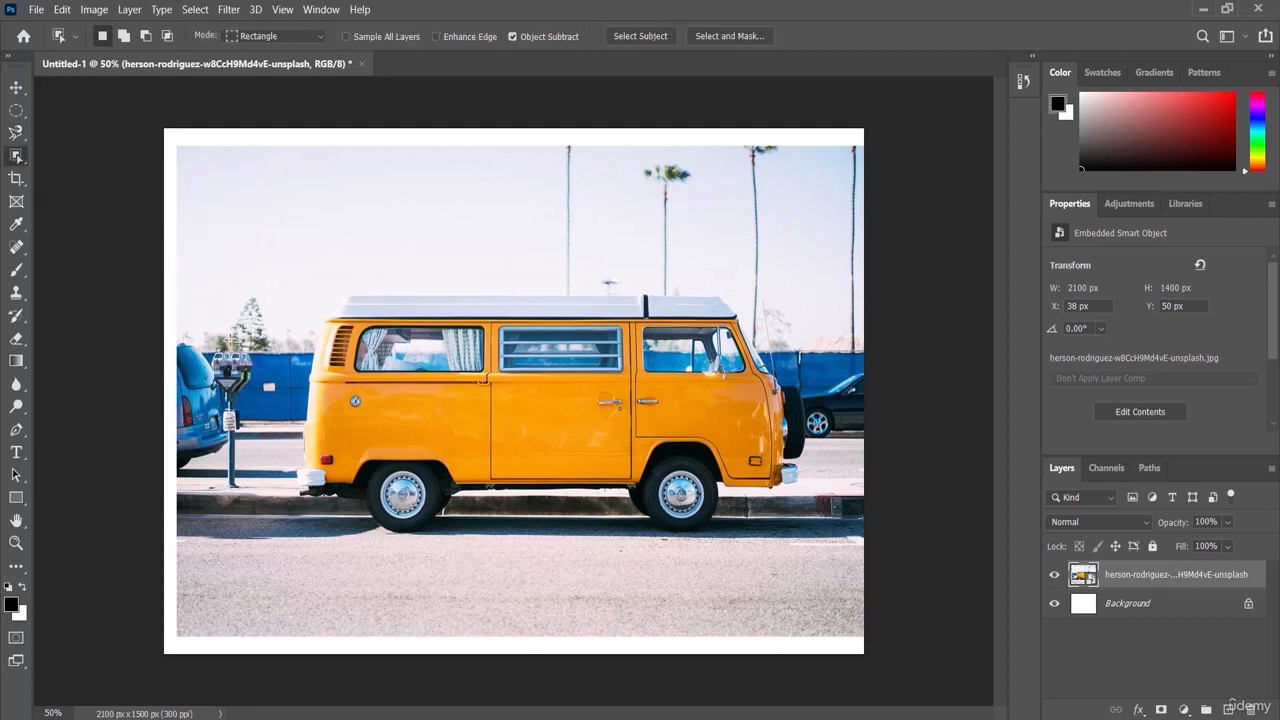
left_click_drag(207, 325, 255, 493)
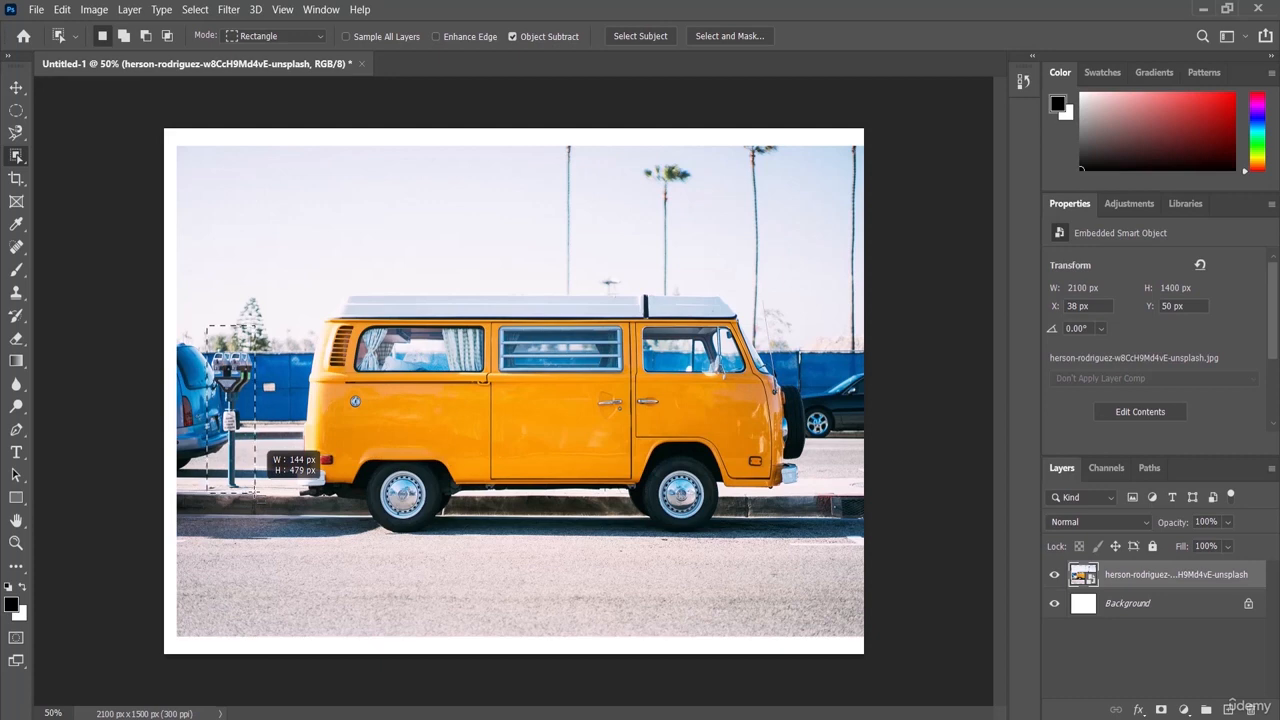
left_click_drag(255, 493, 255, 493)
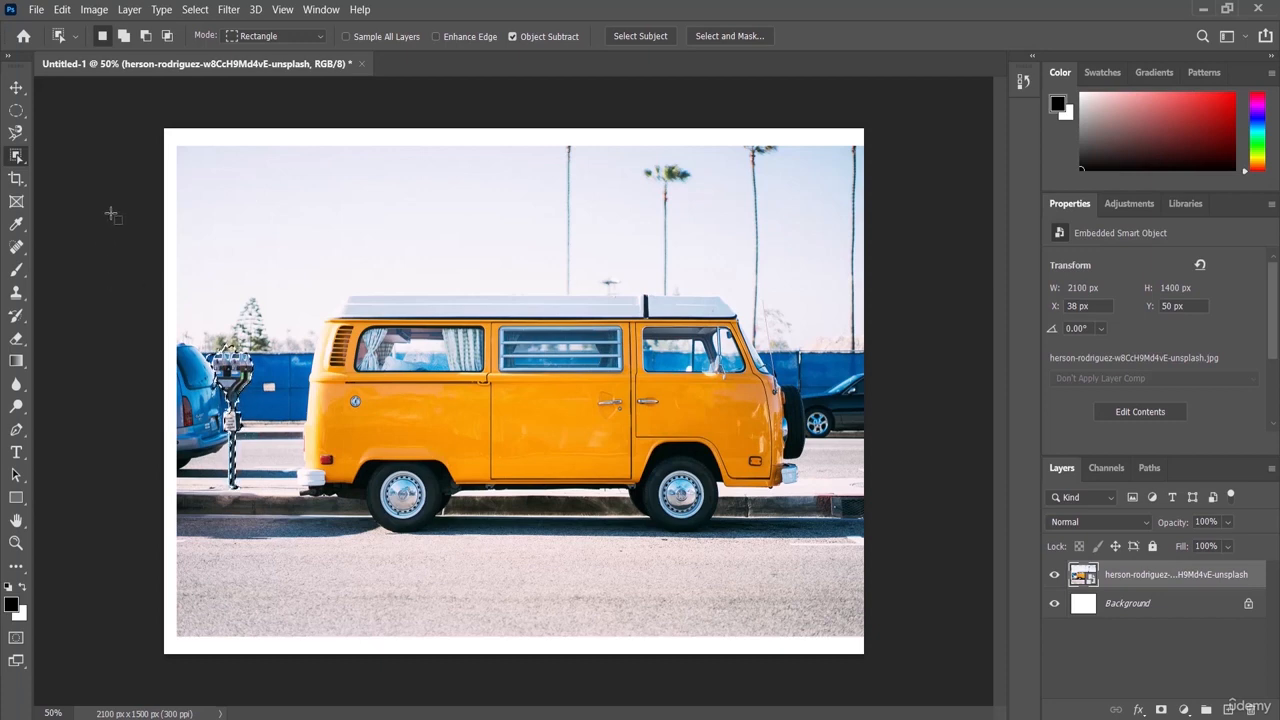
- Select the van's orange side door panel below the middle window with the Quick Selection tool
right_click(17, 157)
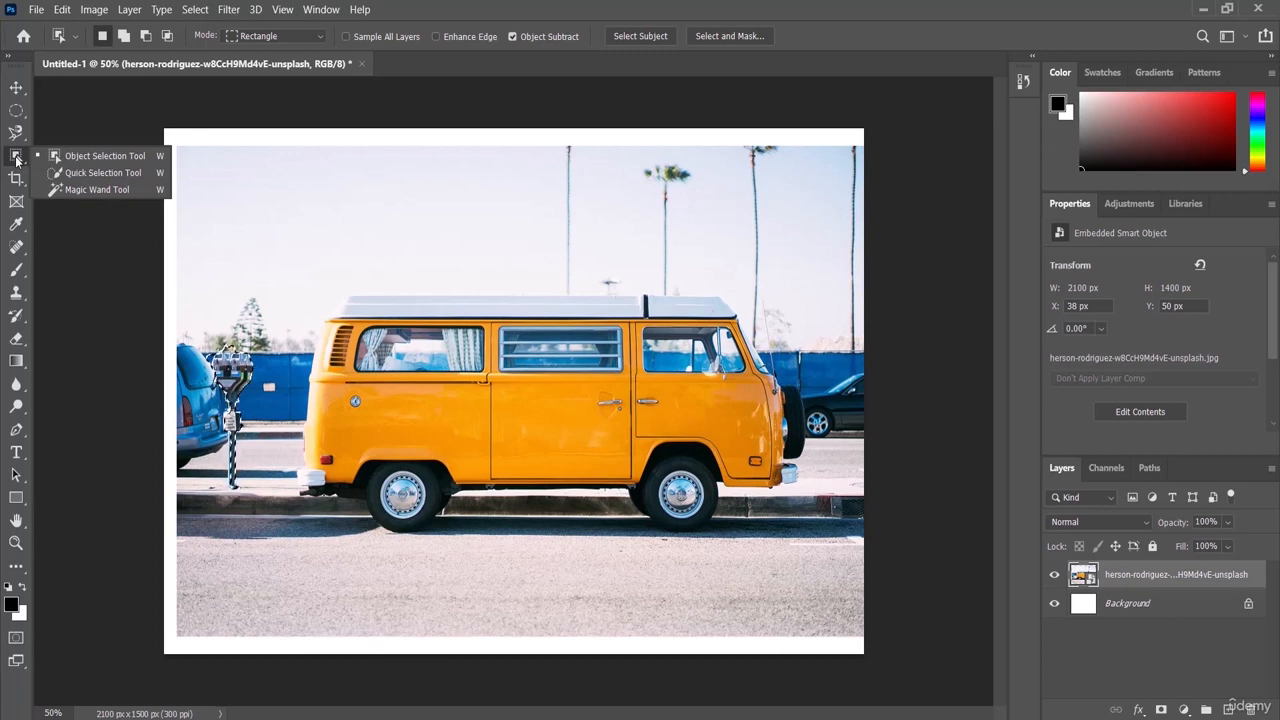
left_click(86, 177)
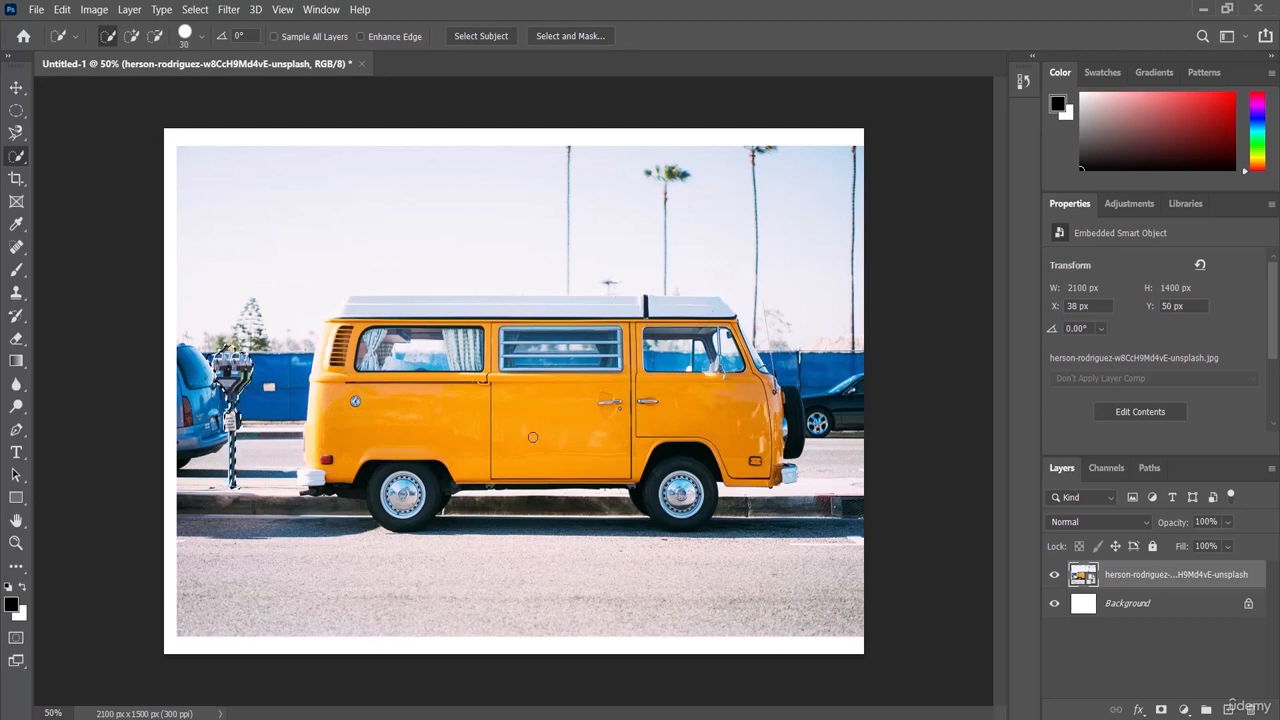
left_click_drag(544, 433, 544, 422)
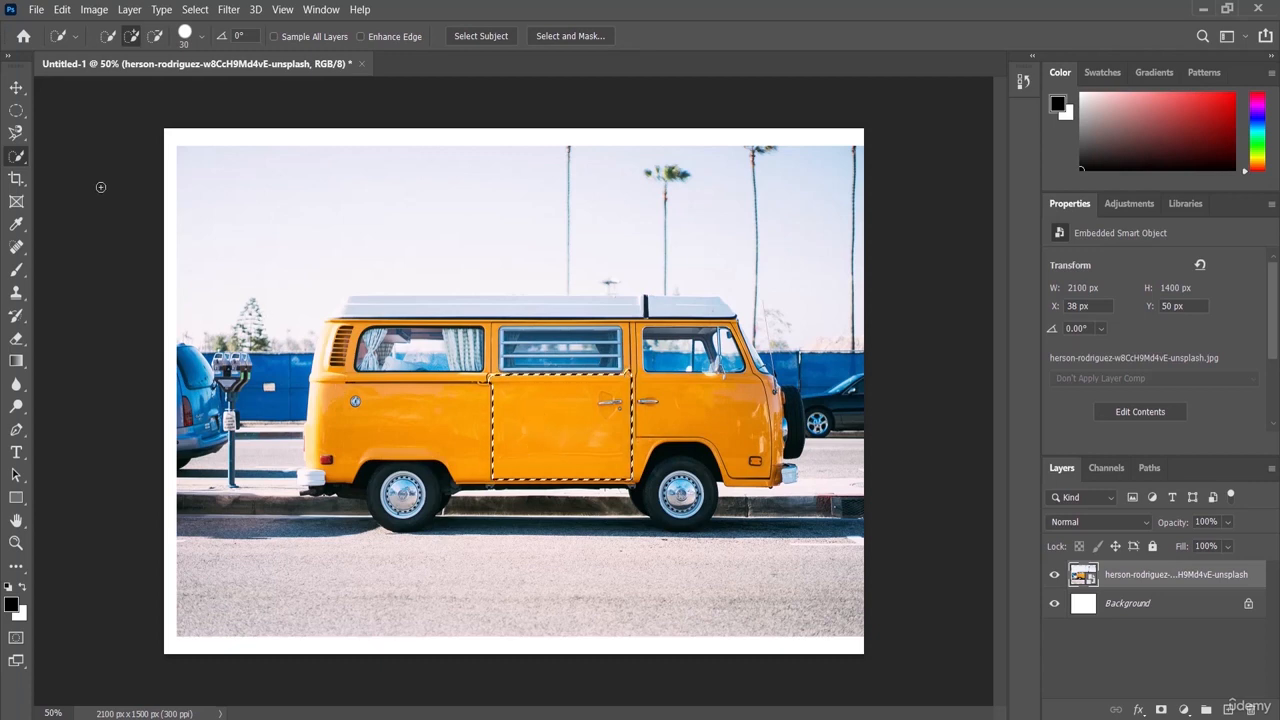
- Select the sky area of the photo with the Magic Wand tool at Tolerance 32 with Contiguous on
right_click(17, 157)
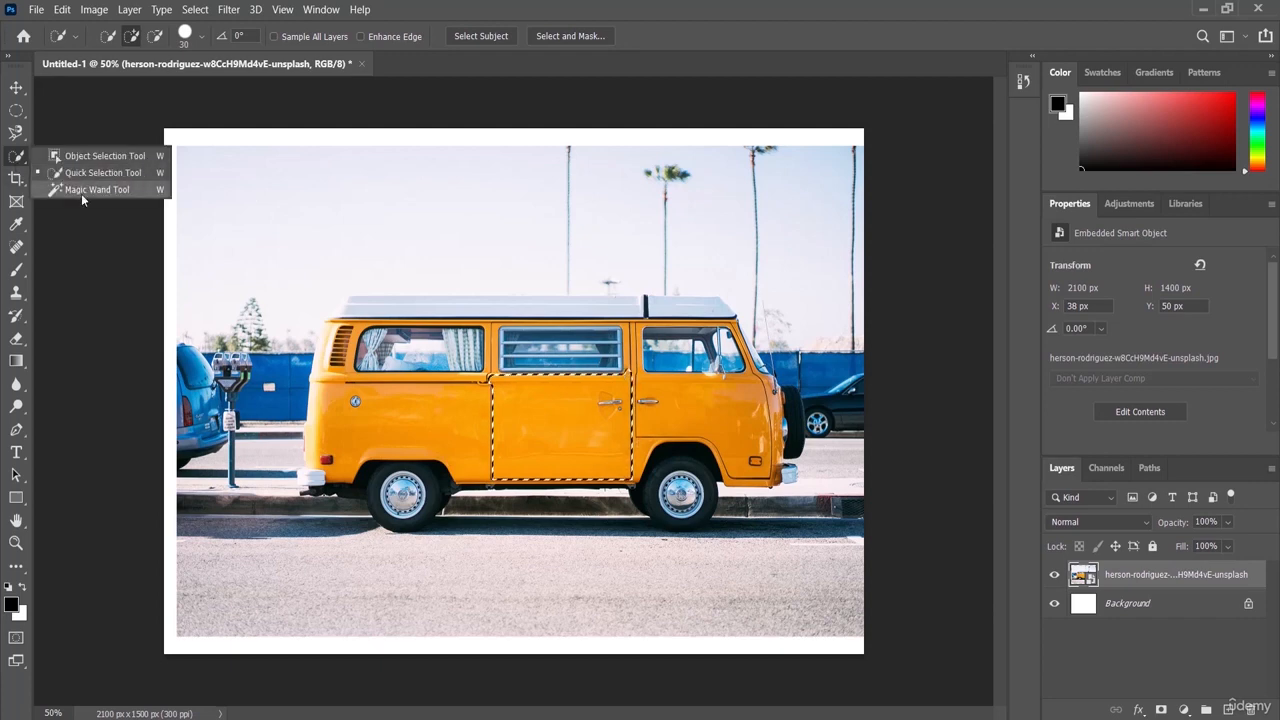
left_click(91, 190)
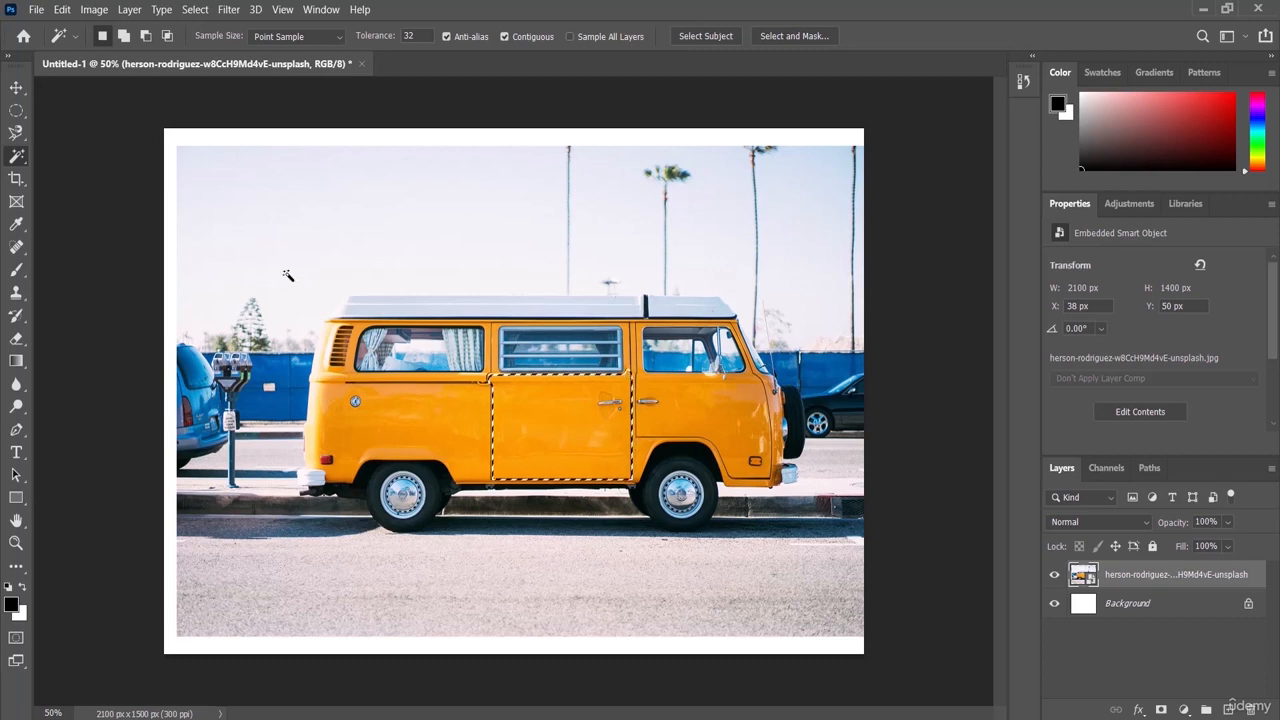
left_click(341, 226)
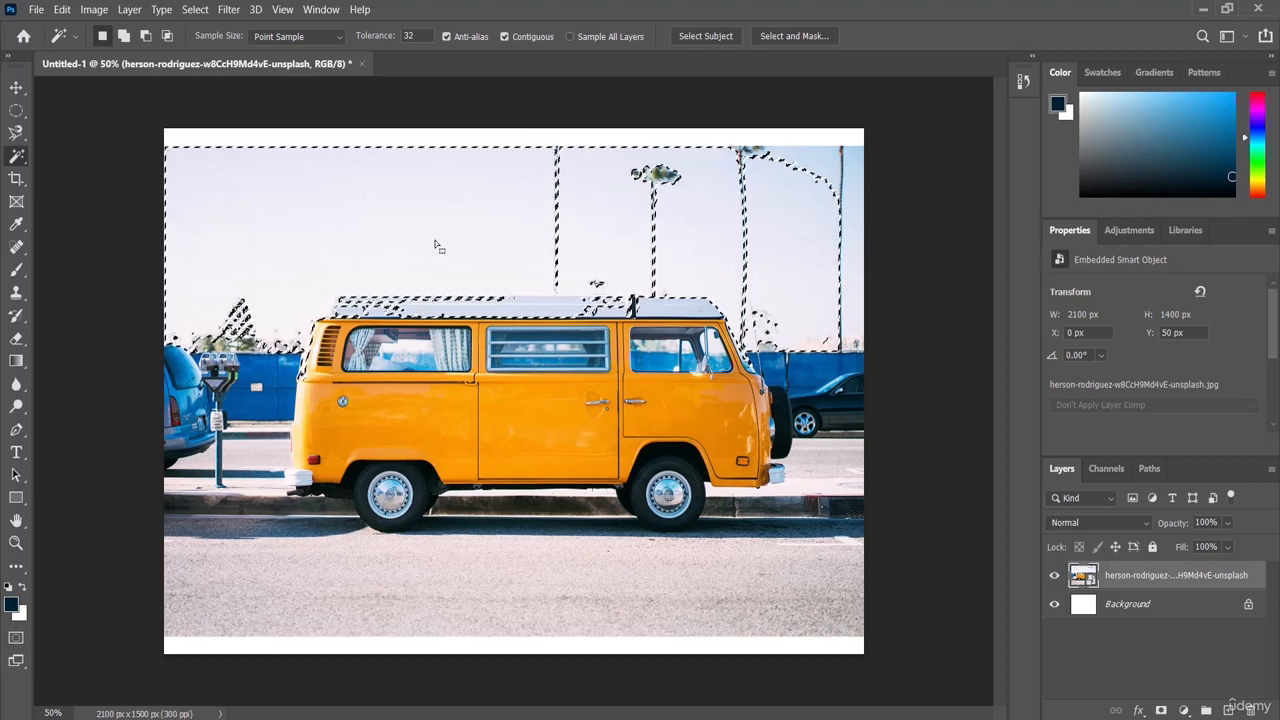
- Crop the image to about 1900 x 1400 px, cutting off the white strips above and below and the area in front of the van
left_click(16, 179)
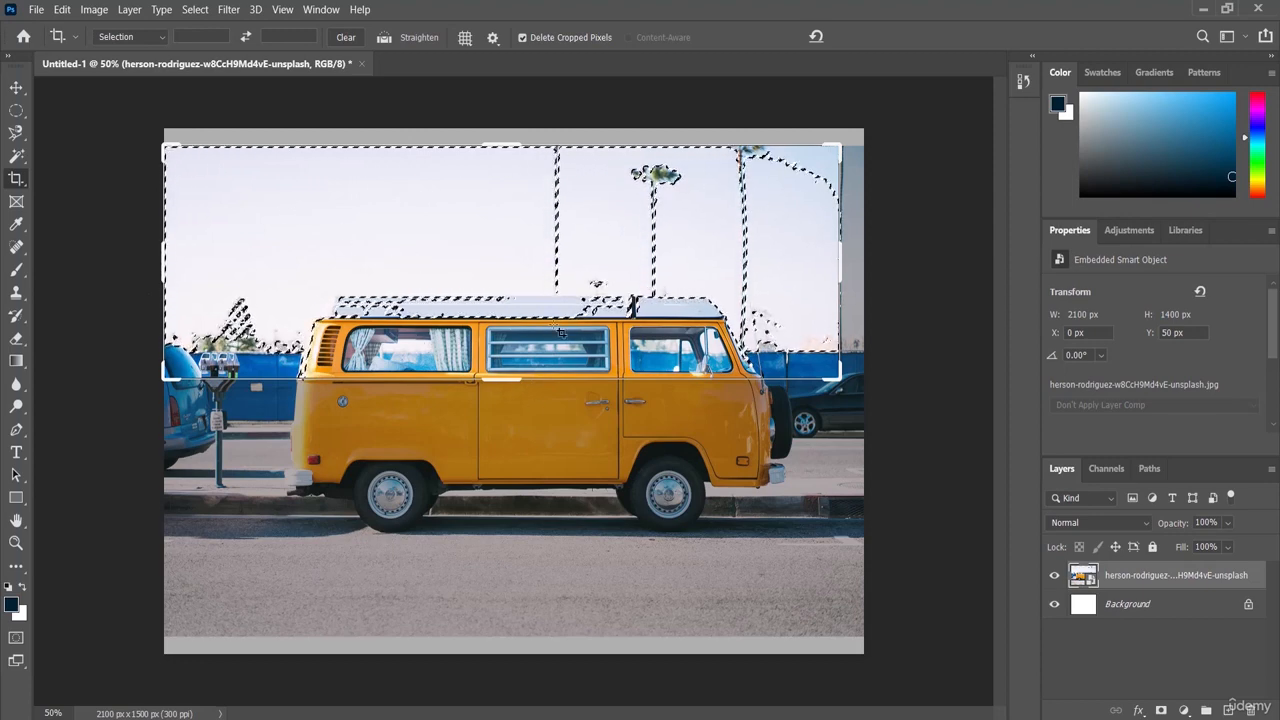
left_click_drag(508, 381, 520, 481)
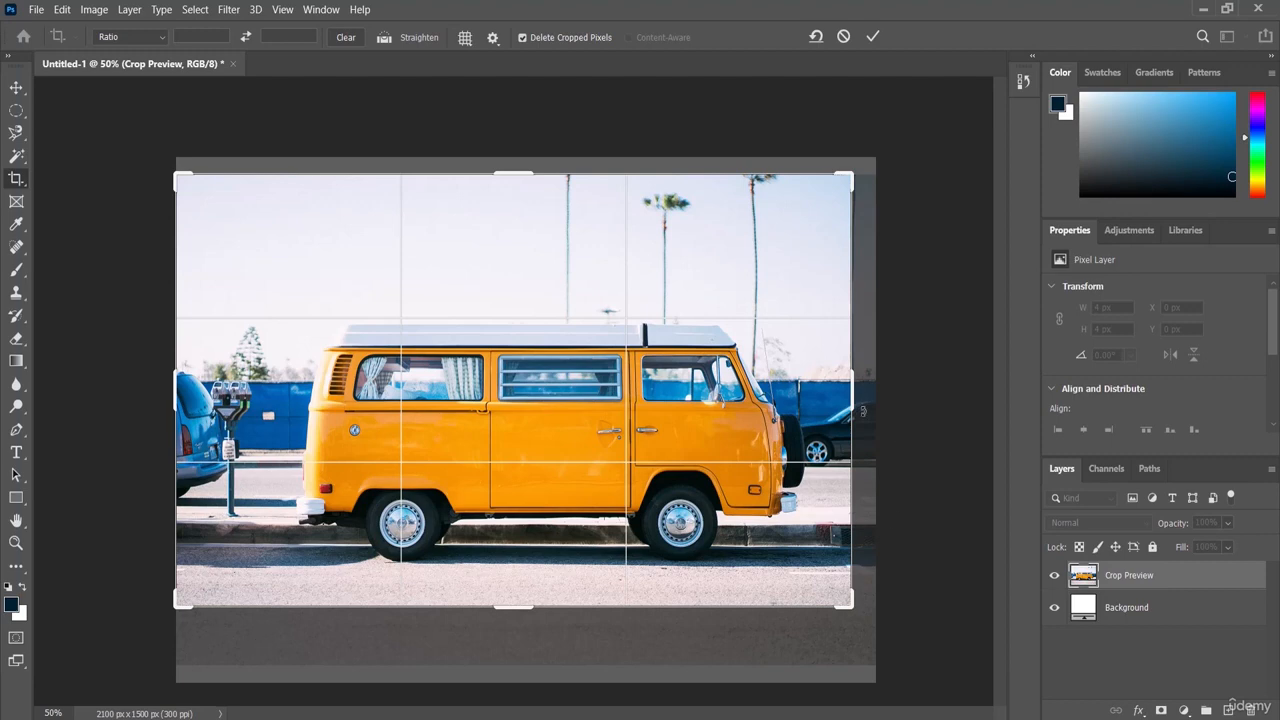
left_click_drag(855, 388, 835, 388)
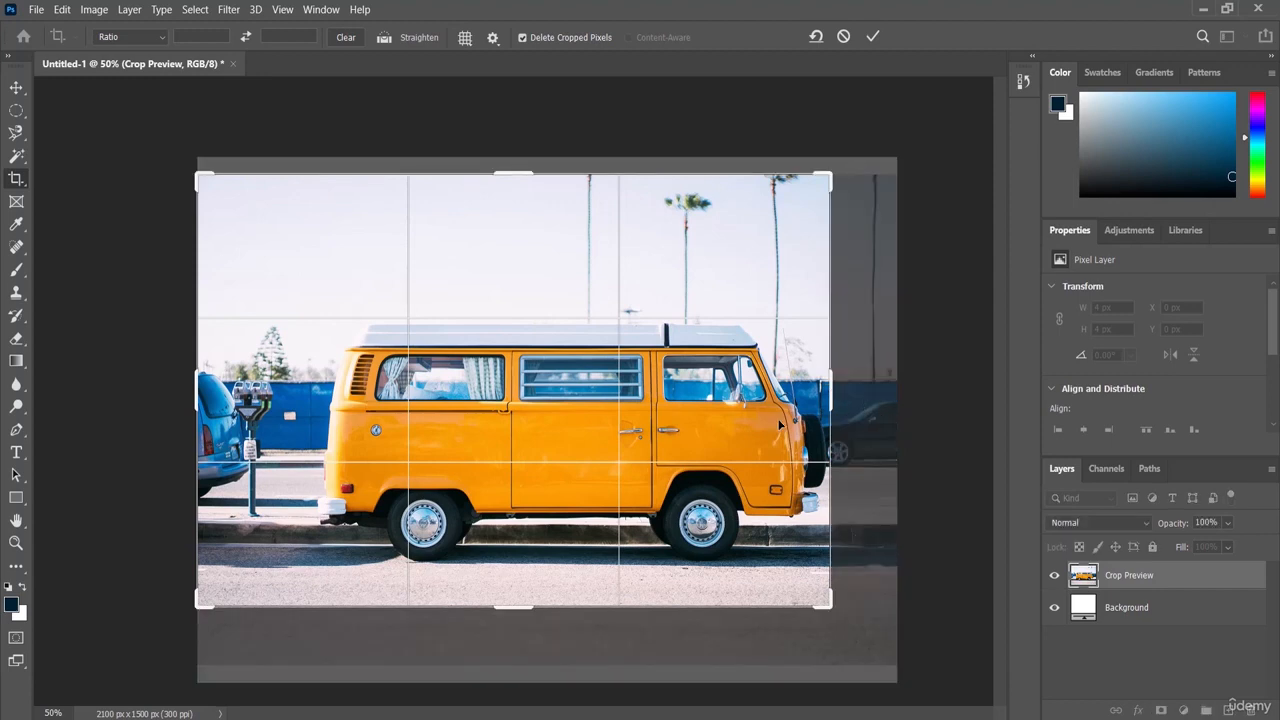
left_click_drag(516, 606, 527, 642)
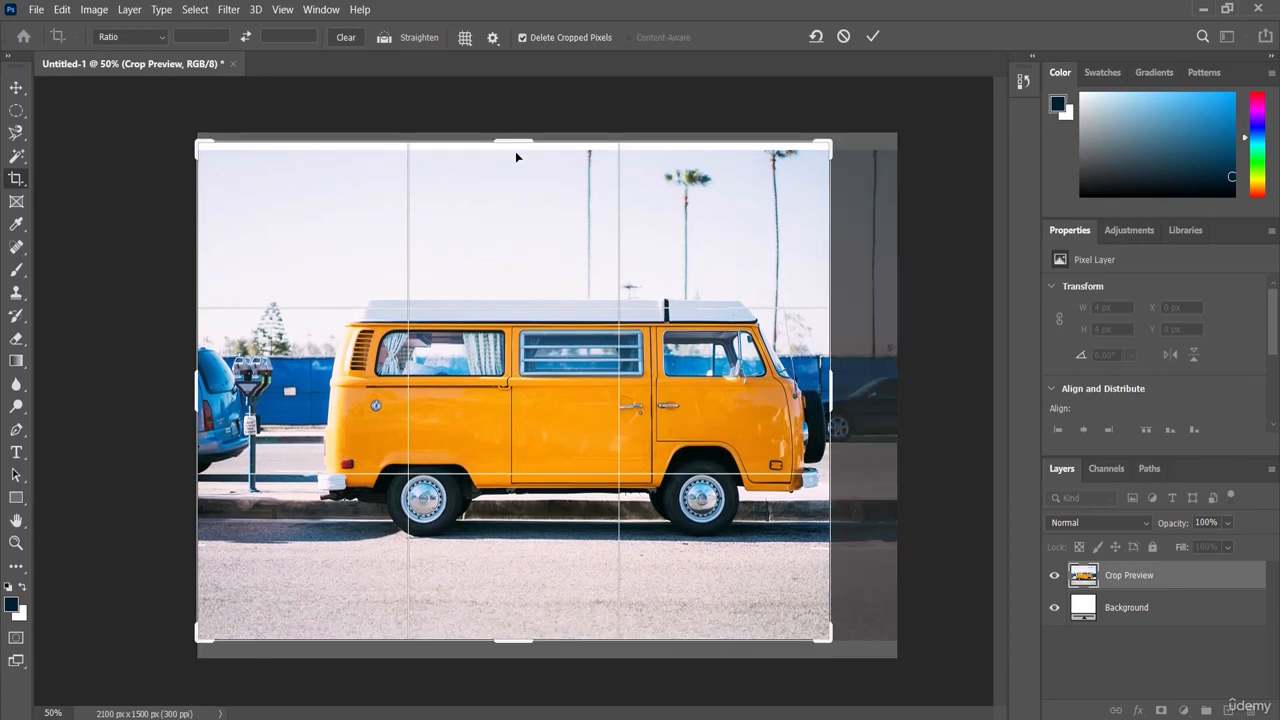
left_click_drag(515, 151, 522, 145)
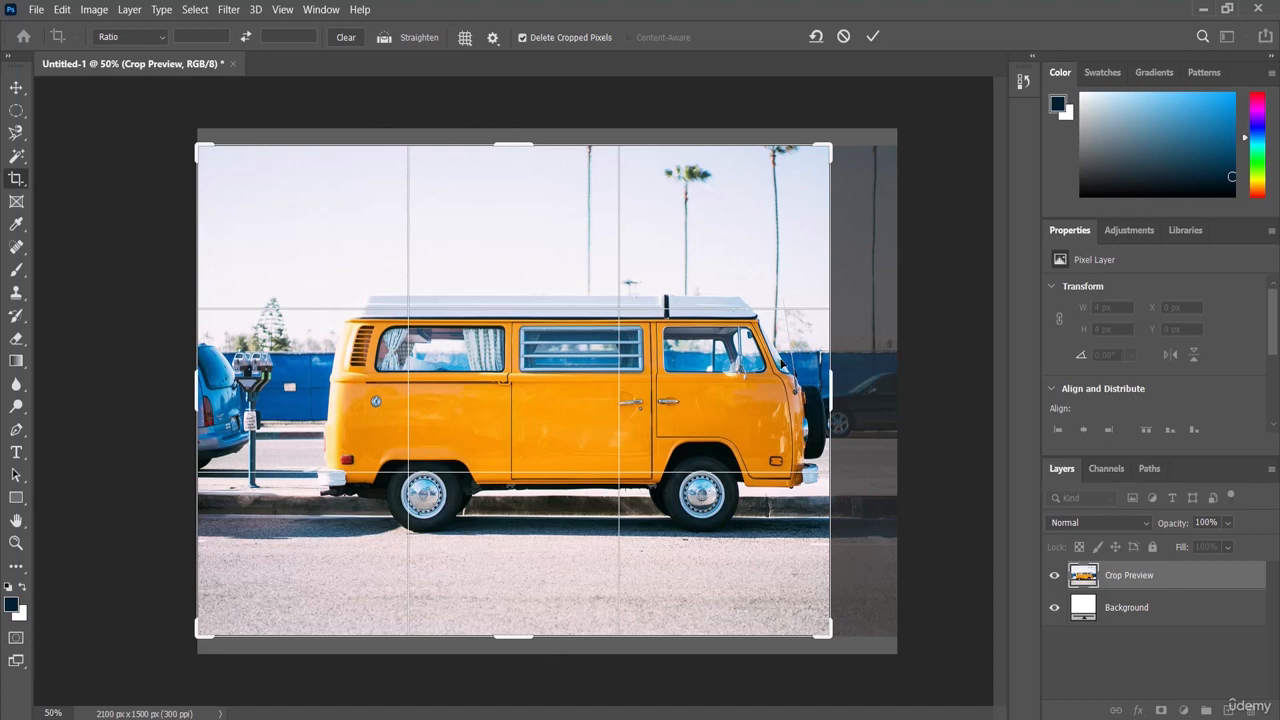
left_click(872, 37)
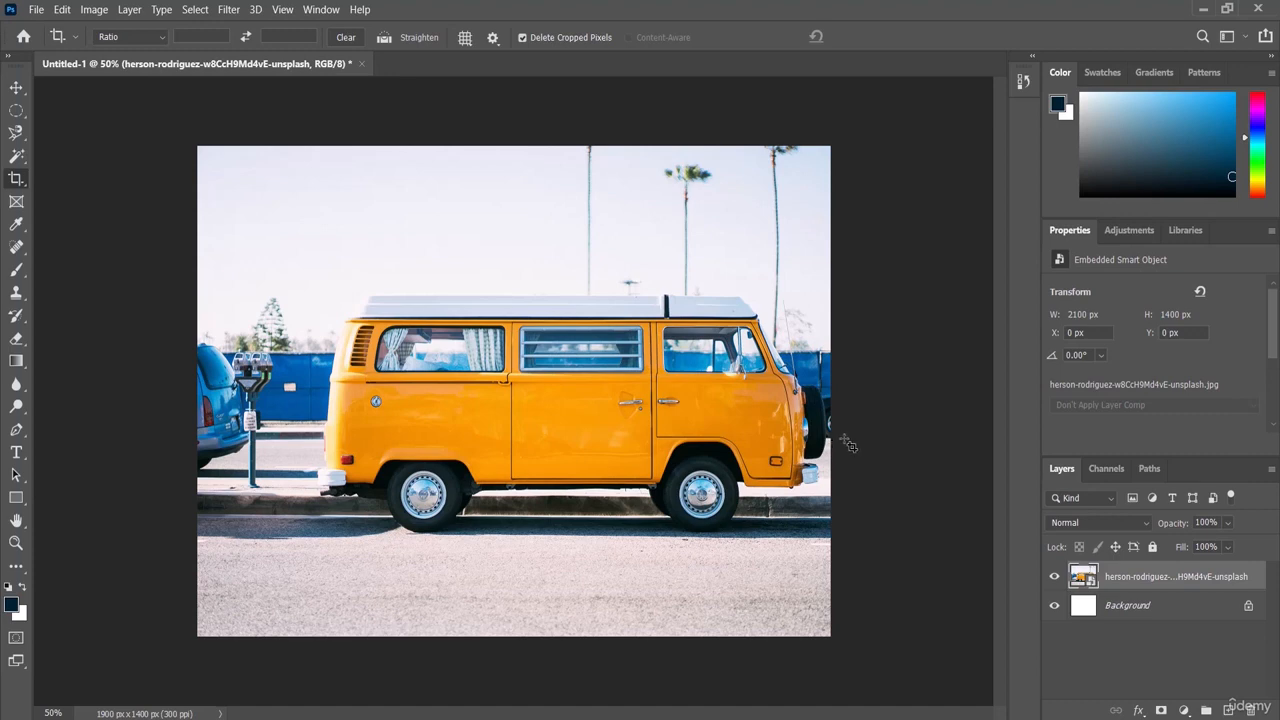
- Undo the crop and redo it
left_click(62, 12)
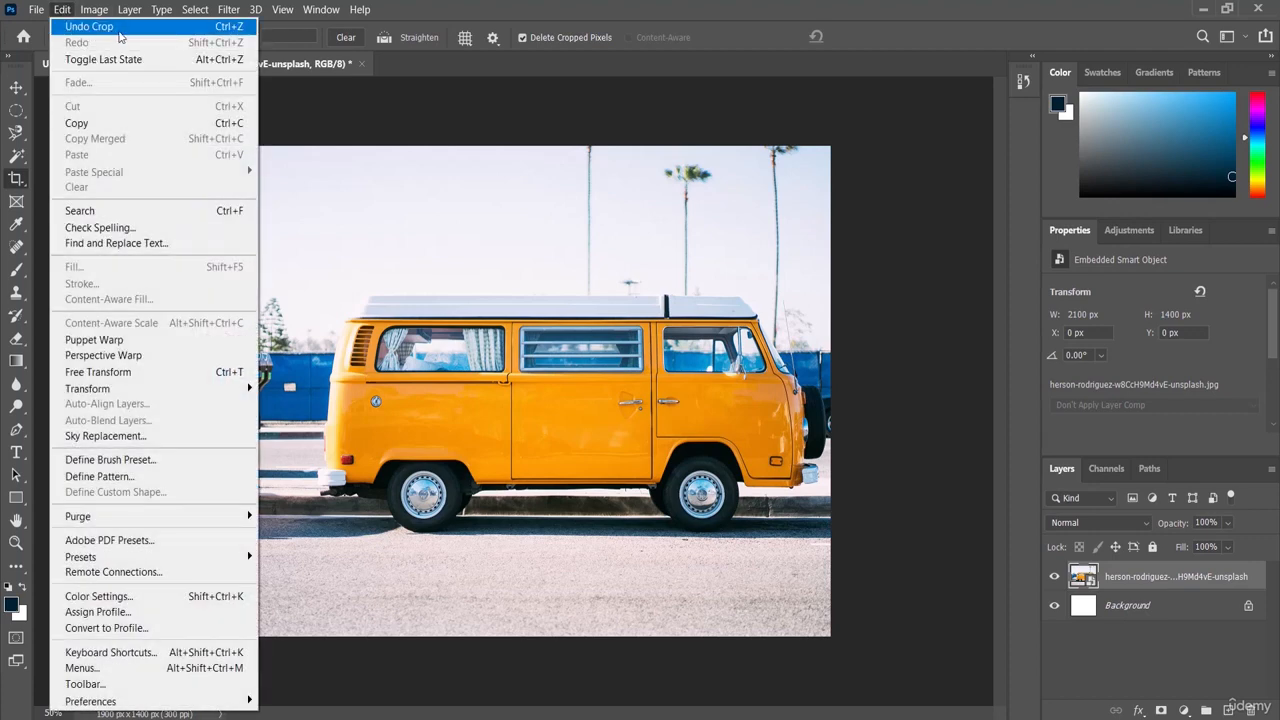
left_click(104, 30)
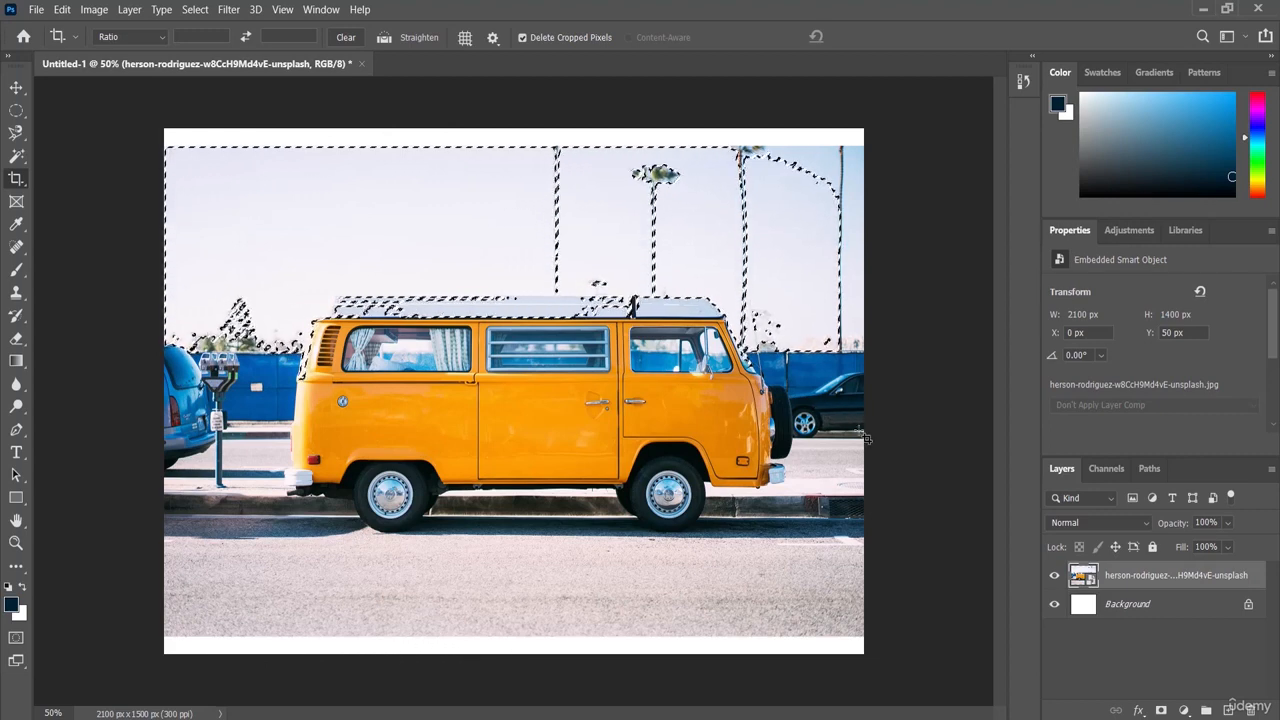
left_click(62, 9)
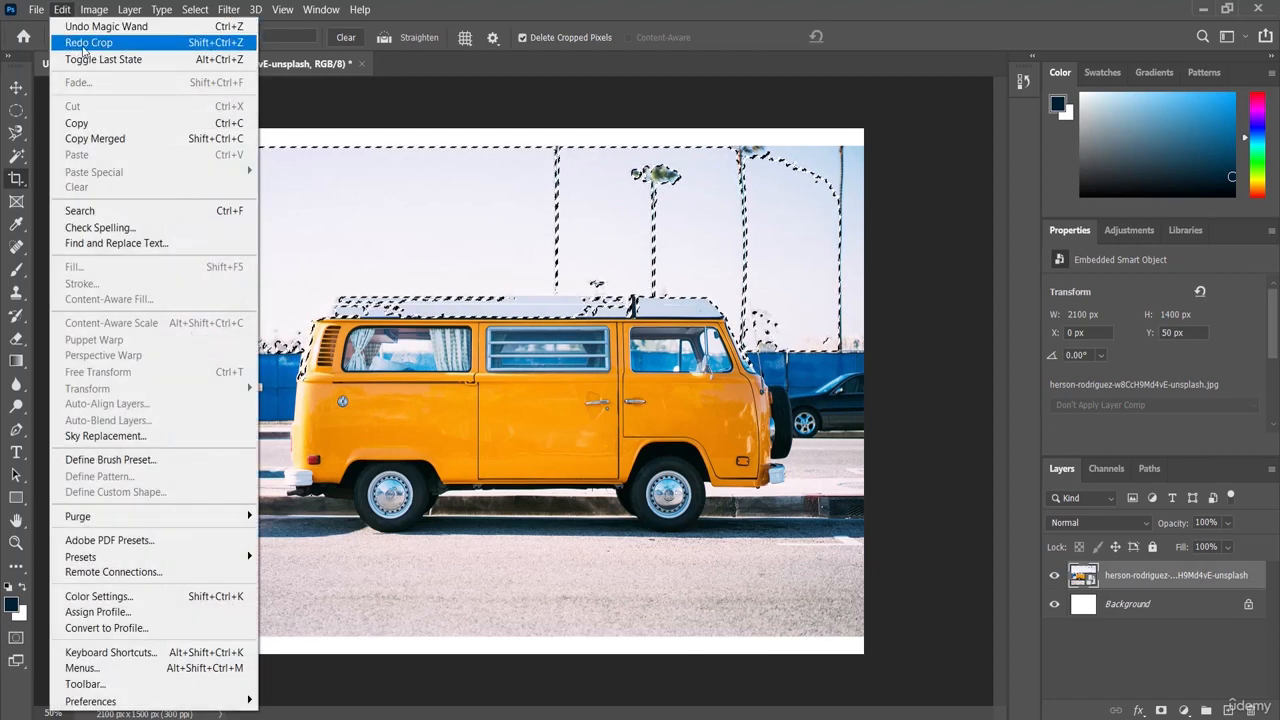
left_click(137, 44)
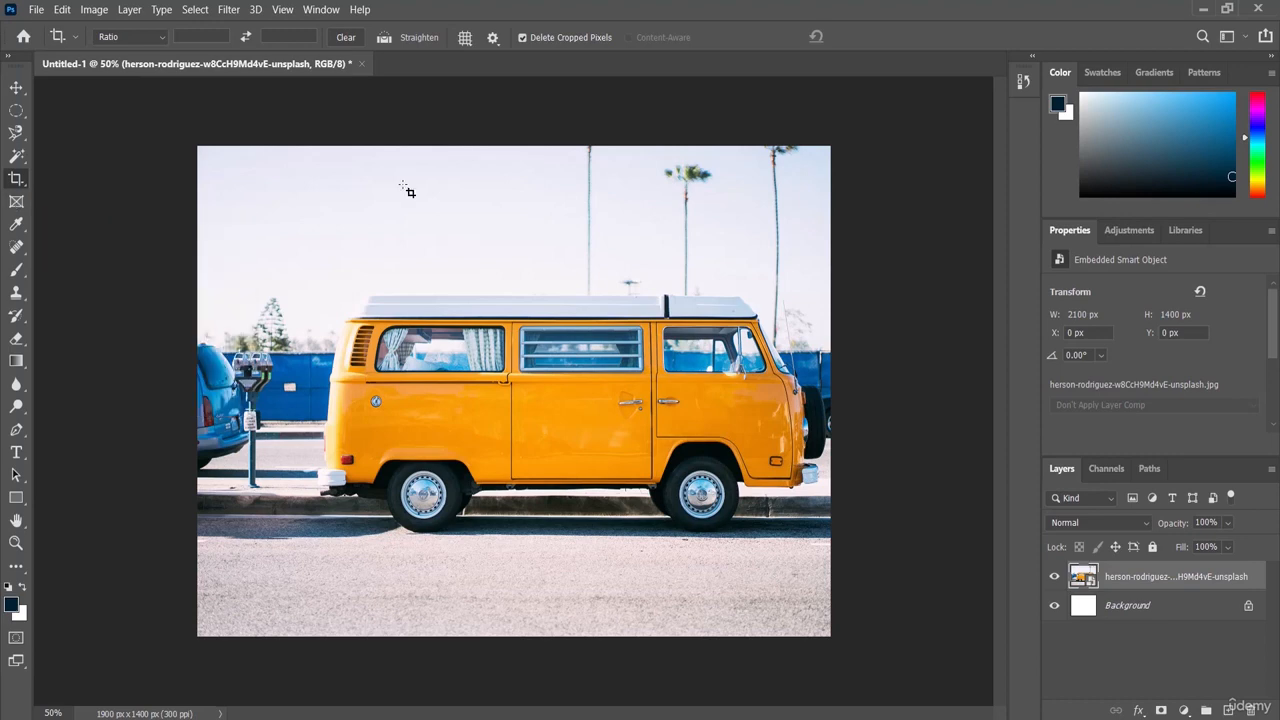
- Draw a rectangular placeholder frame about 430 x 294 px in the sky near the photo's upper-left corner with the Frame tool
left_click(17, 202)
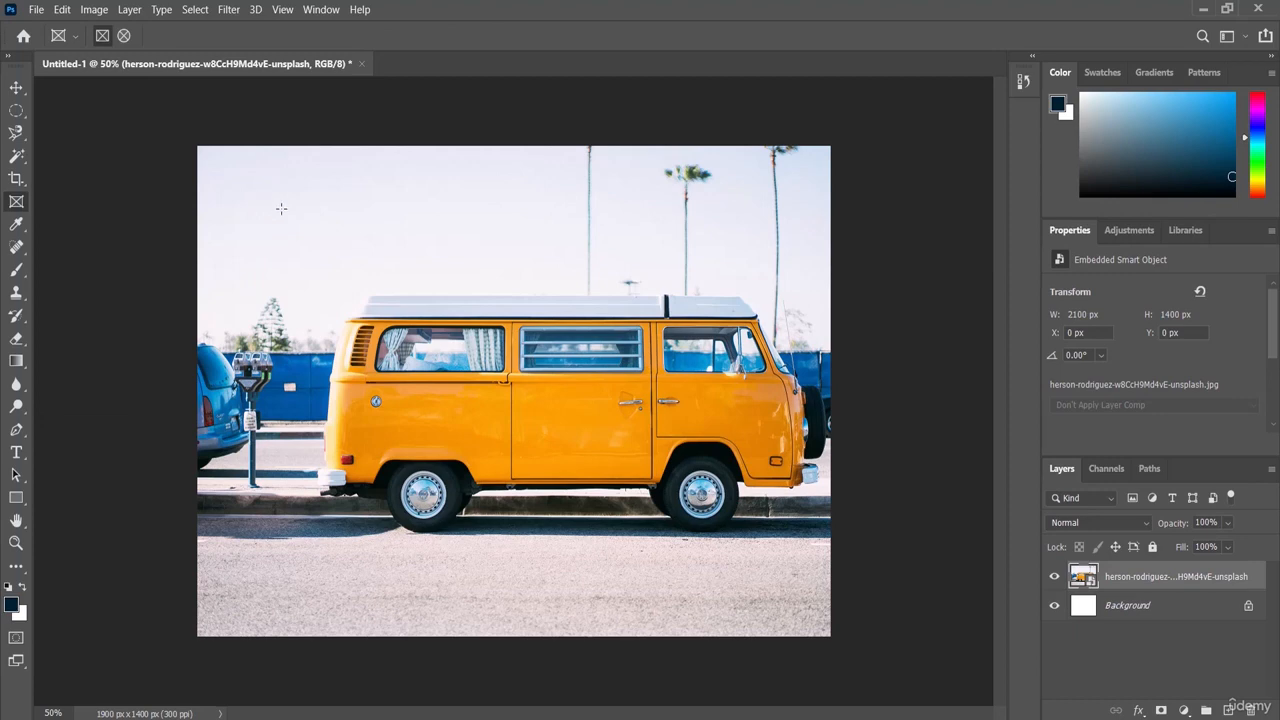
left_click_drag(221, 173, 364, 275)
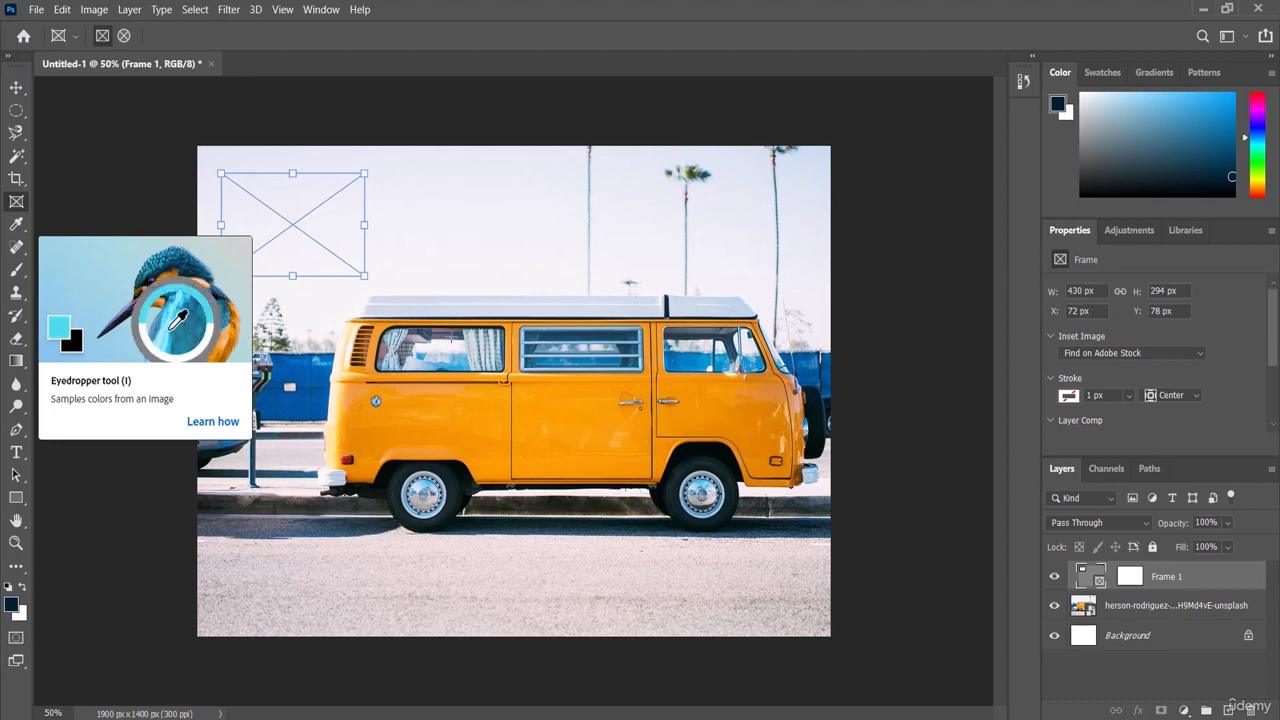
- Sample the van's orange, the road and the parked car's blue with the Eyedropper, keeping blue 0468ab as the foreground color
left_click(16, 224)
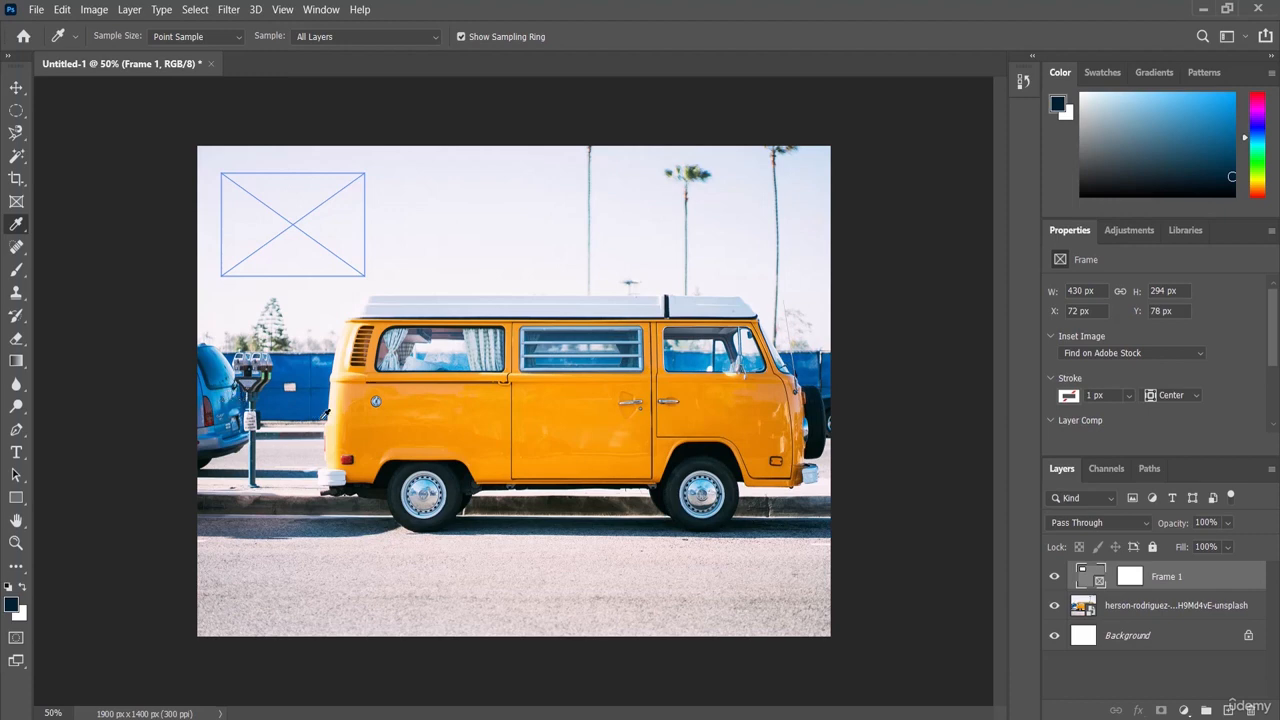
left_click(416, 421)
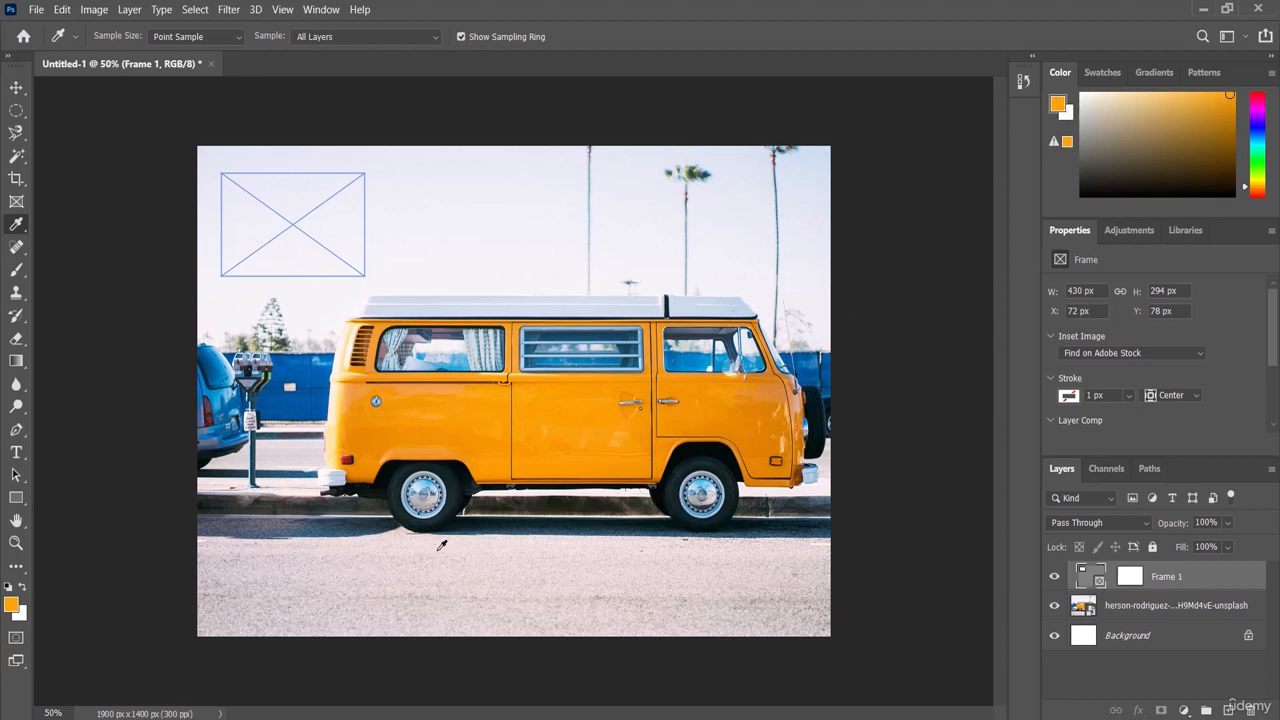
left_click(430, 585)
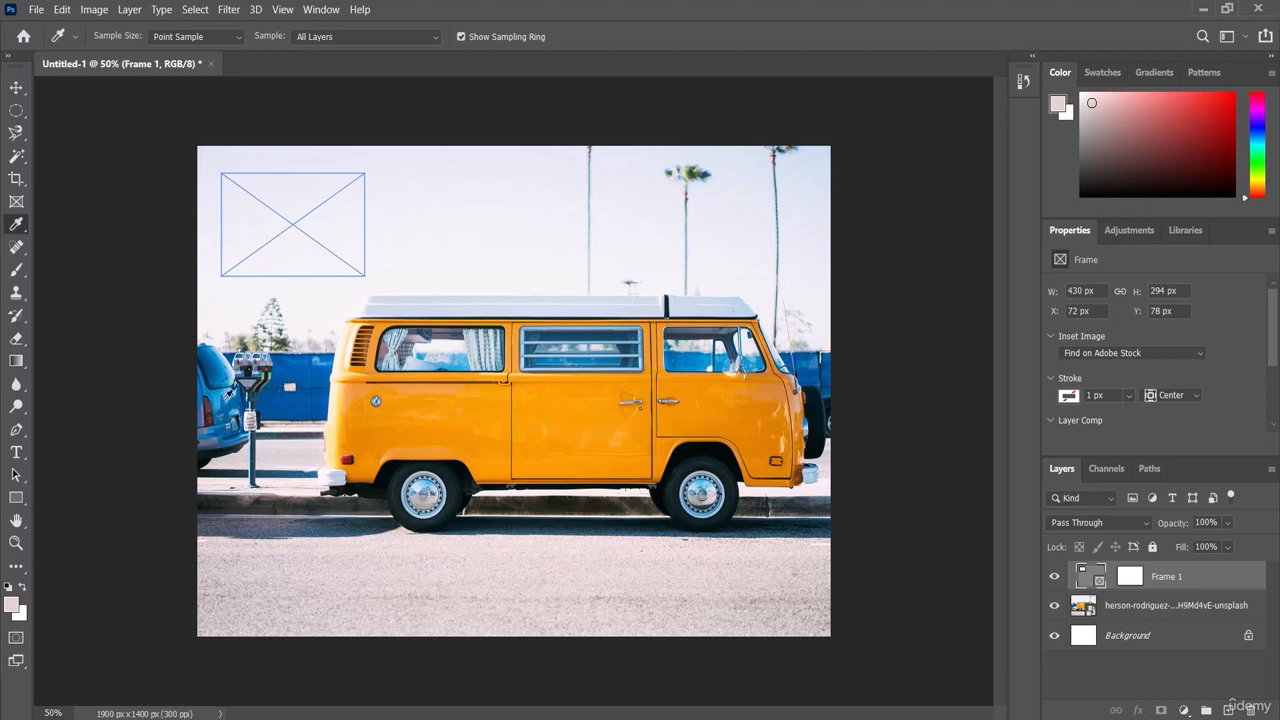
left_click(227, 395)
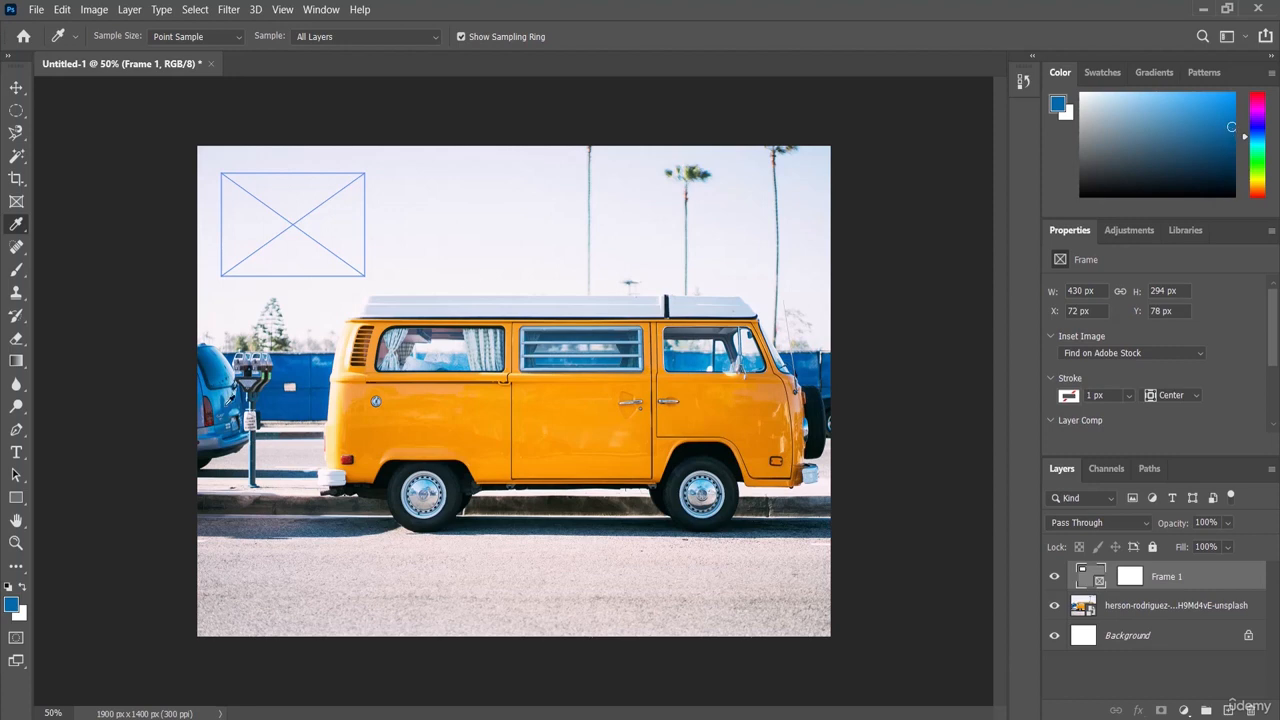
left_click(1059, 110)
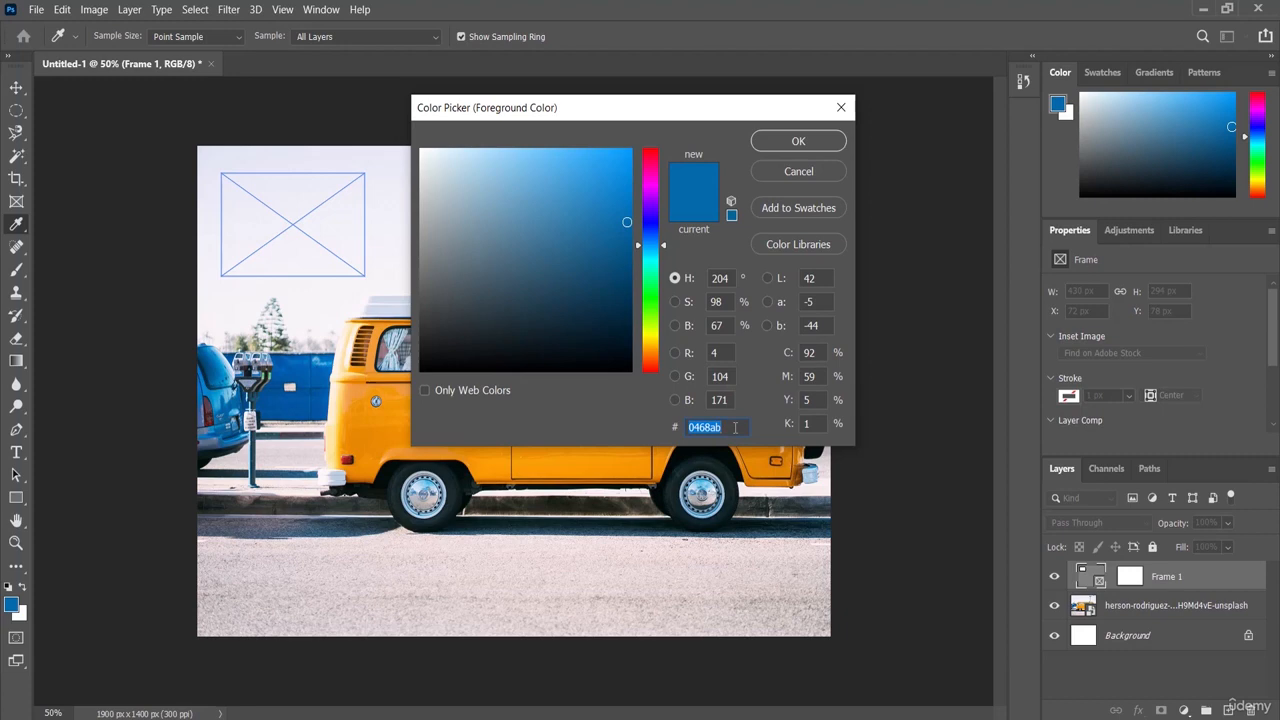
left_click(812, 143)
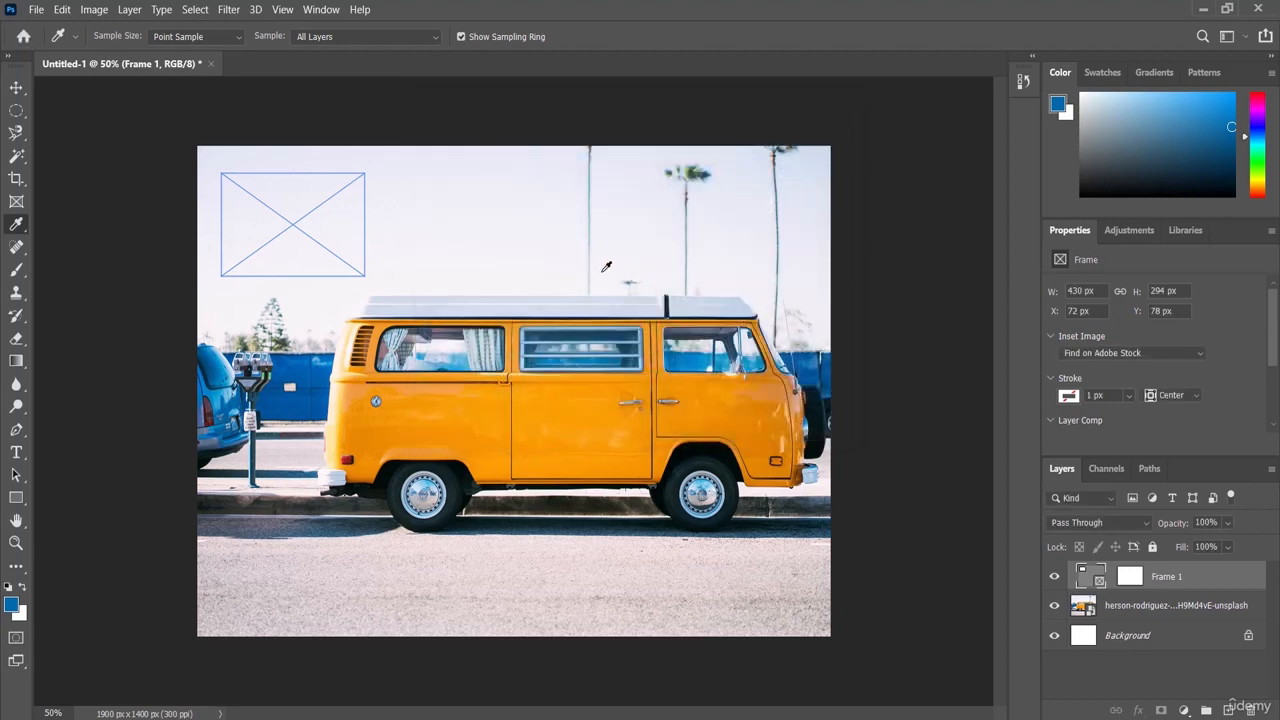
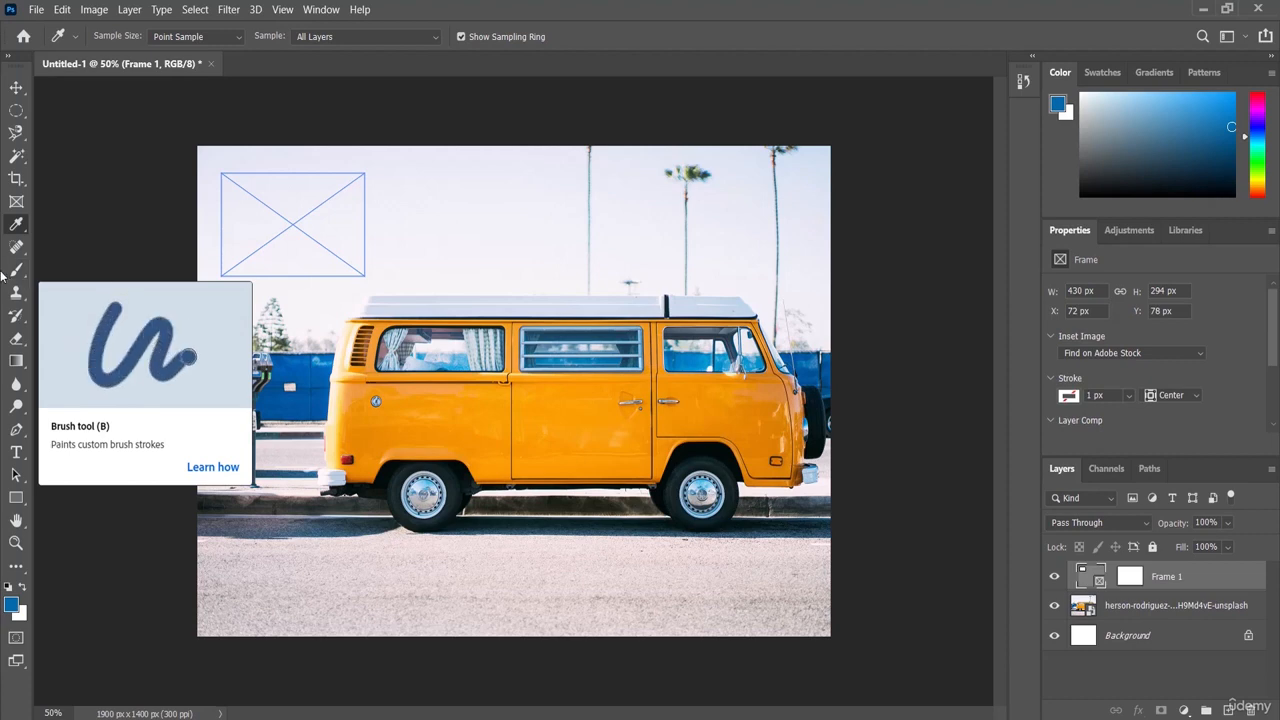
- Switch to the Brush tool and rasterize the van photo layer
left_click(15, 272)
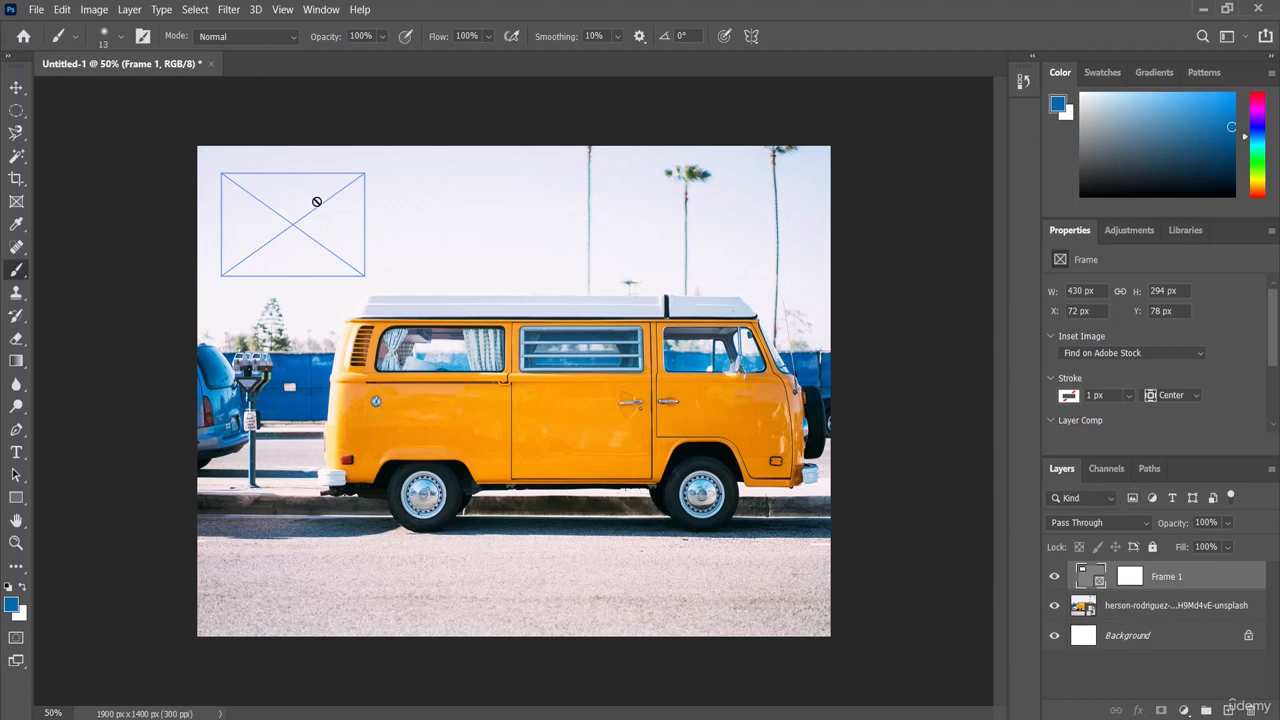
left_click(1115, 609)
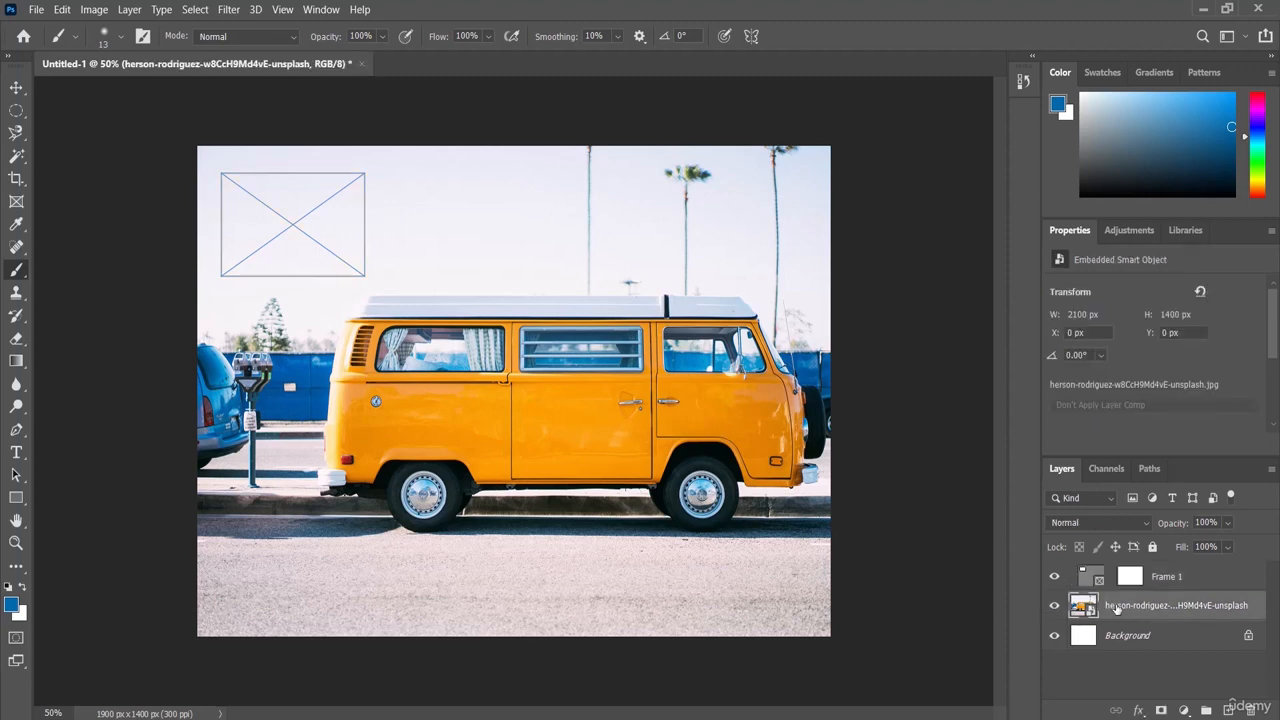
right_click(1122, 610)
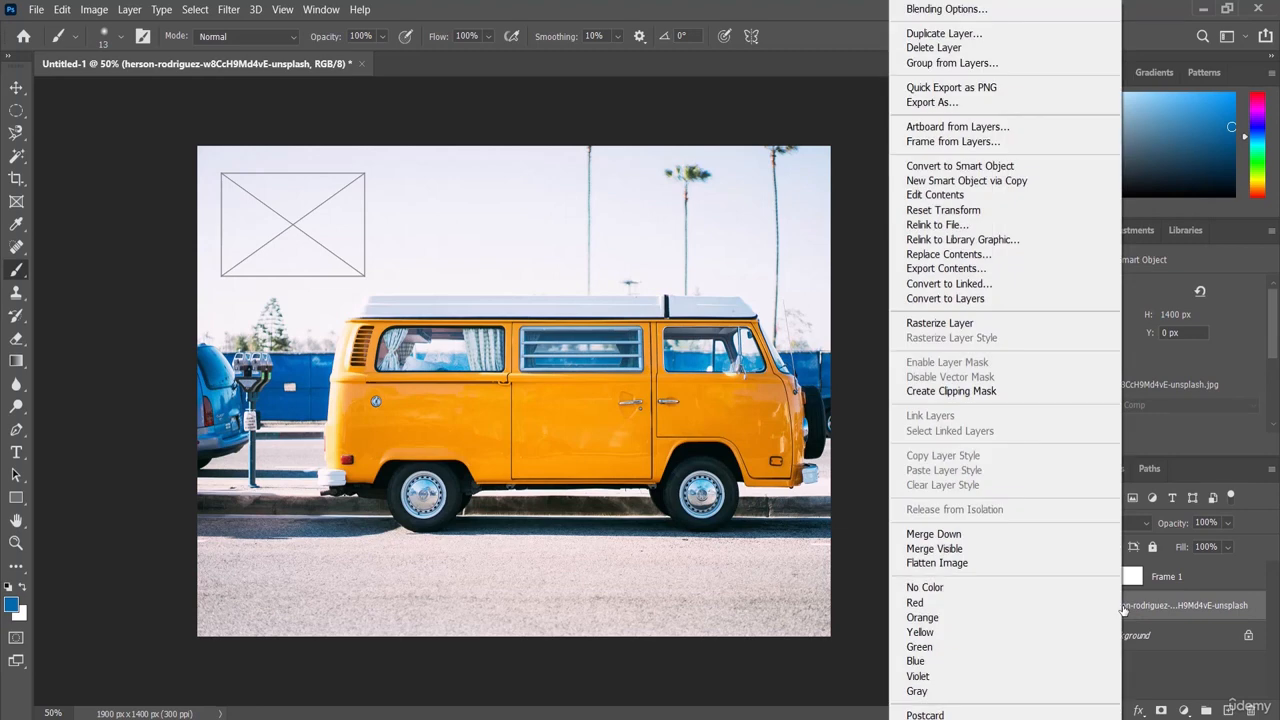
left_click(975, 325)
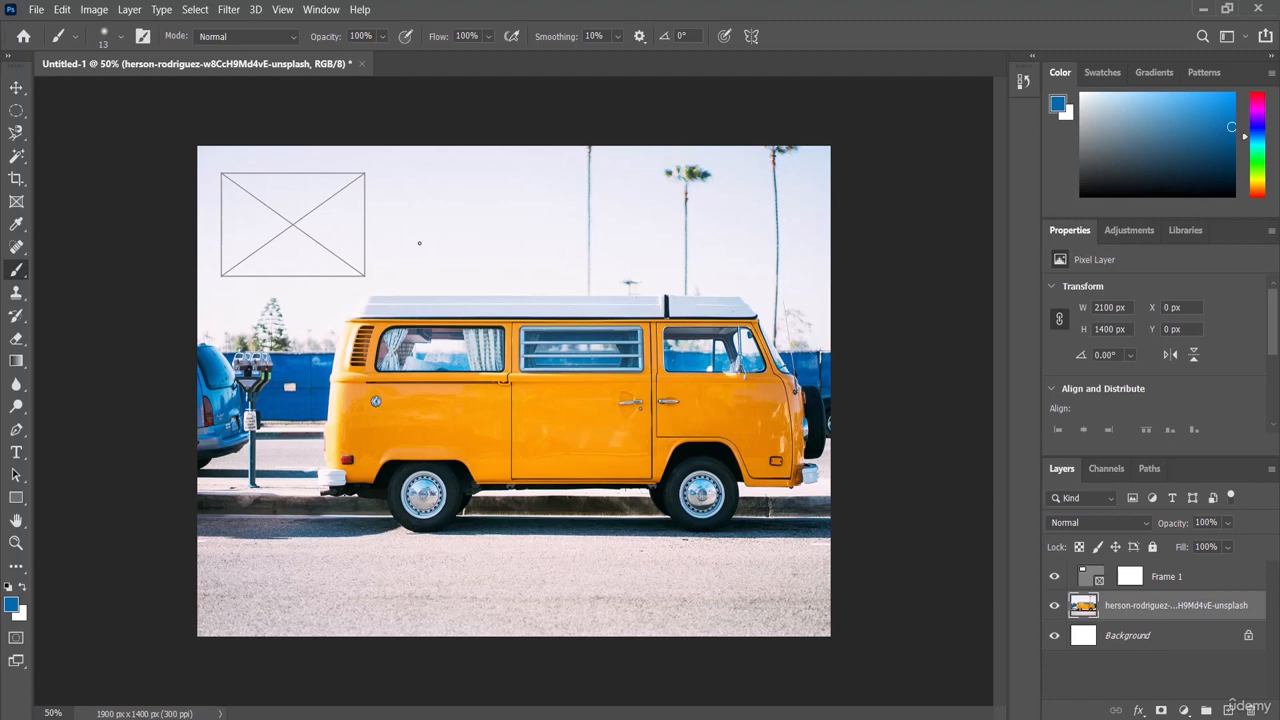
- Paint a curvy blue freehand stroke from the sky down over the van's side with a 45 px soft brush
left_click(120, 37)
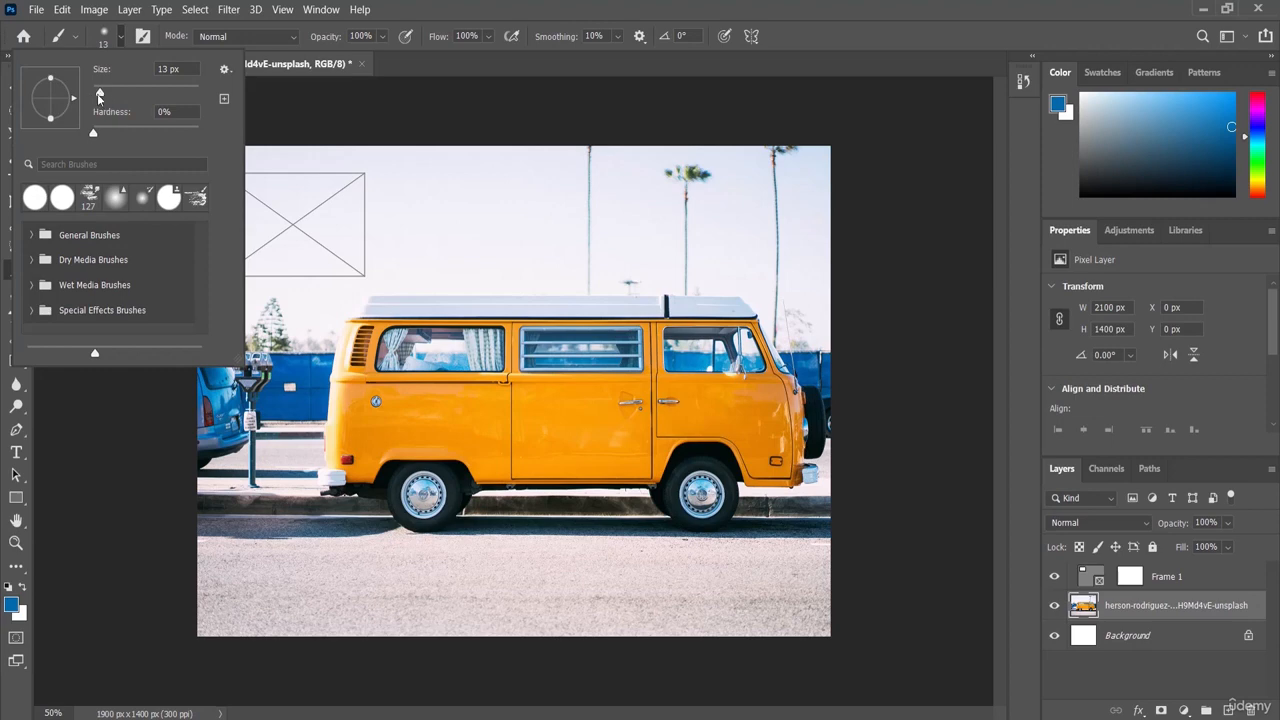
left_click_drag(100, 95, 117, 97)
left_click(807, 17)
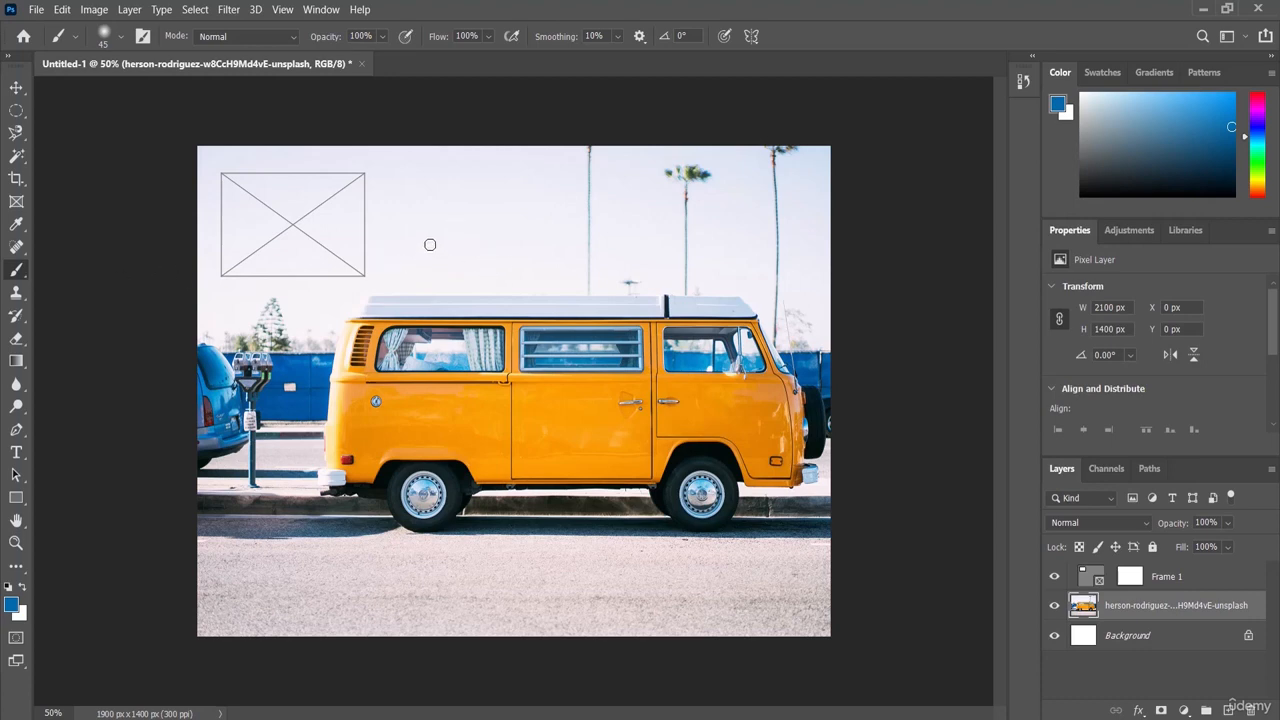
mouse_move(410, 216)
left_mouse_down()
mouse_move(495, 427)
mouse_move(460, 428)
mouse_move(494, 217)
left_mouse_up()
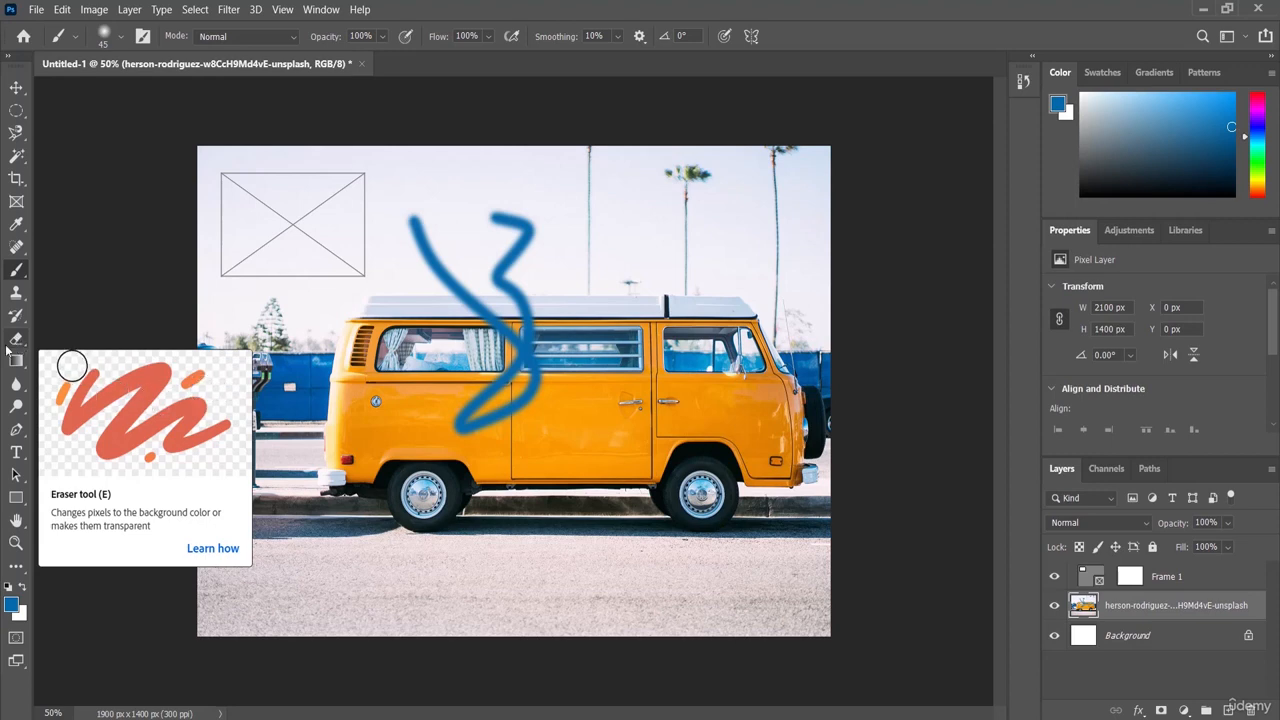
- Erase the van's rear wheel and a patch on the lower side door with a 44 px Eraser at 100% hardness
left_click(15, 342)
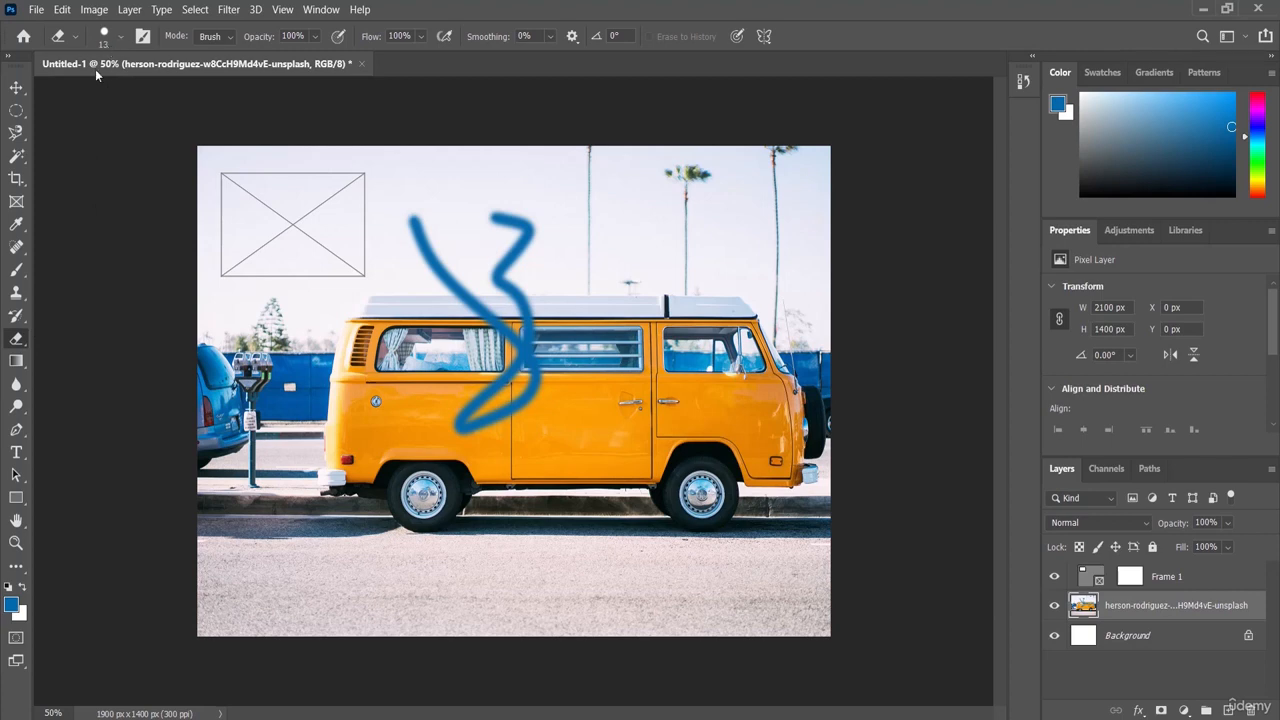
left_click(122, 37)
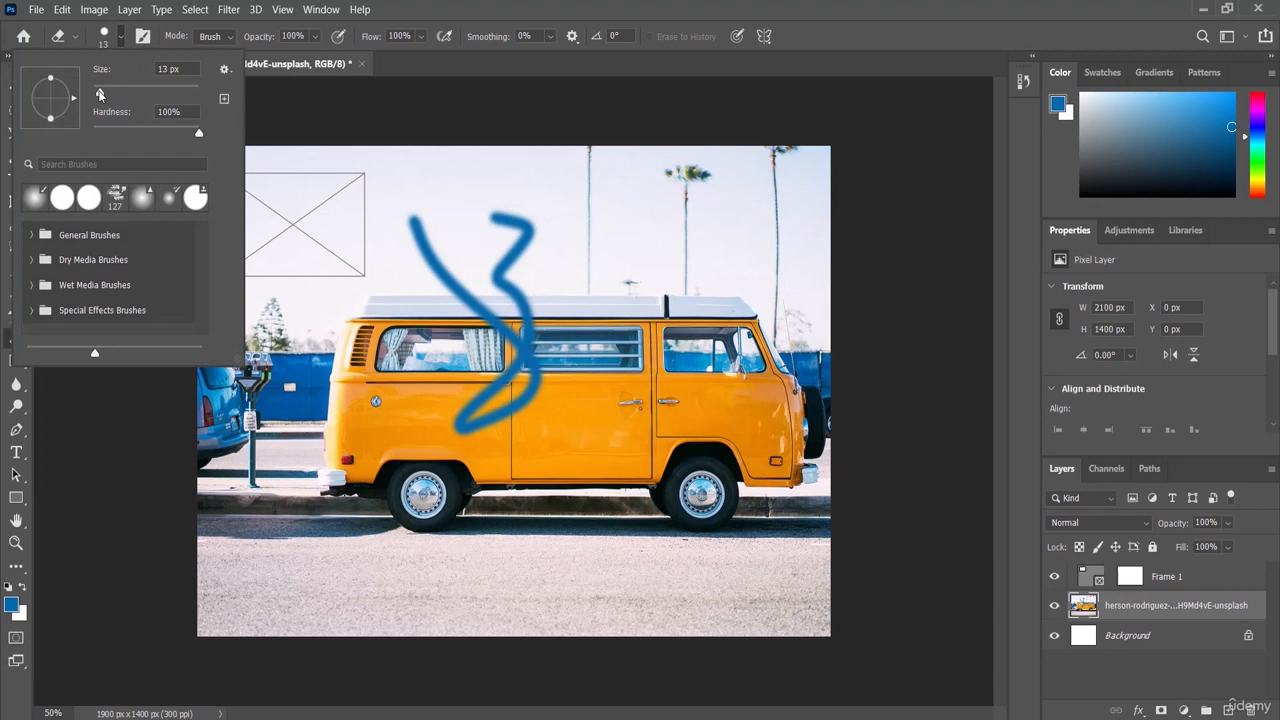
left_click_drag(99, 94, 116, 93)
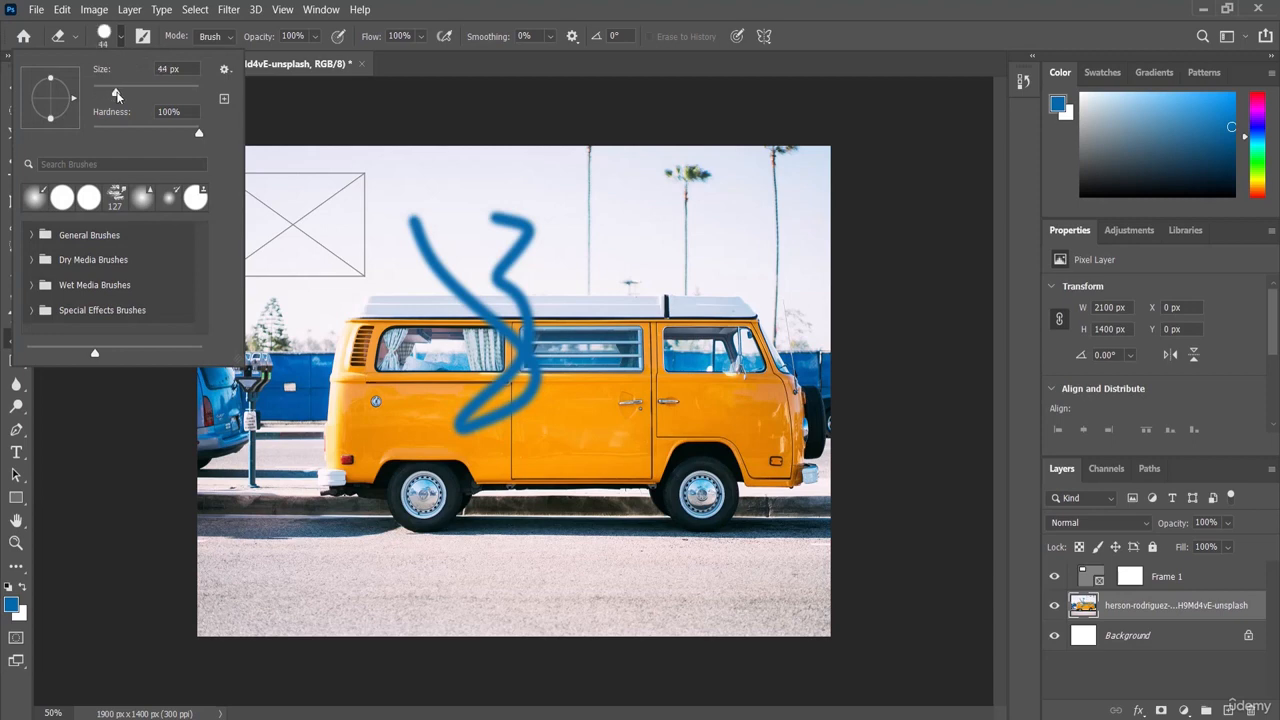
left_click(809, 17)
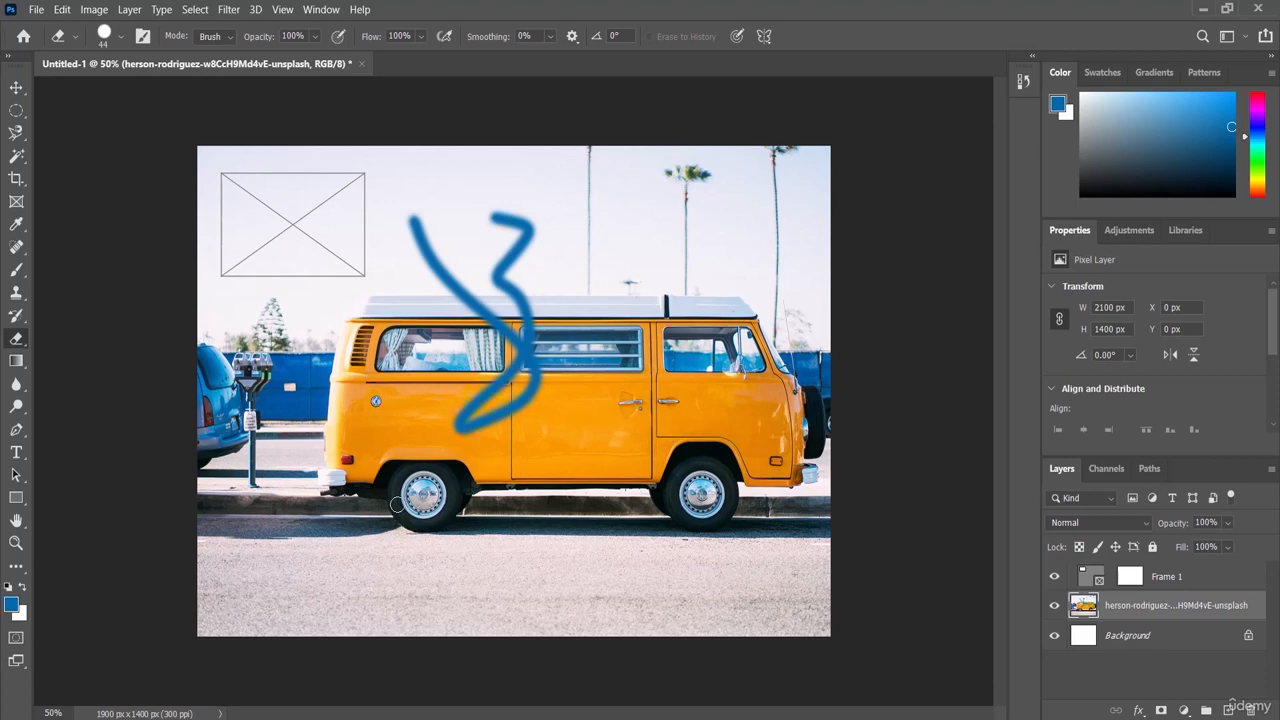
mouse_move(397, 503)
left_mouse_down()
mouse_move(446, 512)
mouse_move(409, 518)
mouse_move(445, 503)
mouse_move(414, 511)
mouse_move(439, 508)
mouse_move(413, 504)
mouse_move(414, 491)
mouse_move(447, 505)
mouse_move(420, 521)
mouse_move(422, 486)
mouse_move(446, 504)
mouse_move(408, 509)
mouse_move(409, 478)
mouse_move(451, 496)
mouse_move(421, 520)
mouse_move(408, 480)
mouse_move(448, 496)
mouse_move(426, 520)
mouse_move(413, 488)
mouse_move(443, 512)
mouse_move(411, 504)
left_mouse_up()
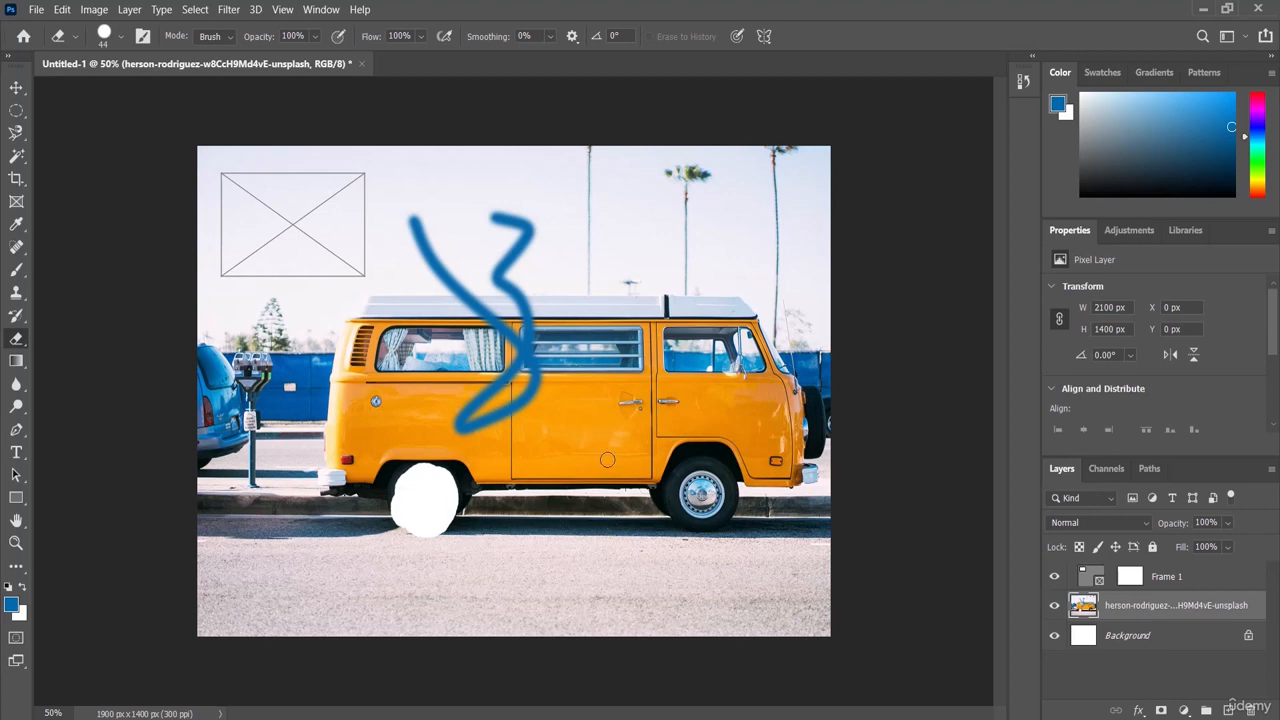
left_click_drag(542, 452, 594, 469)
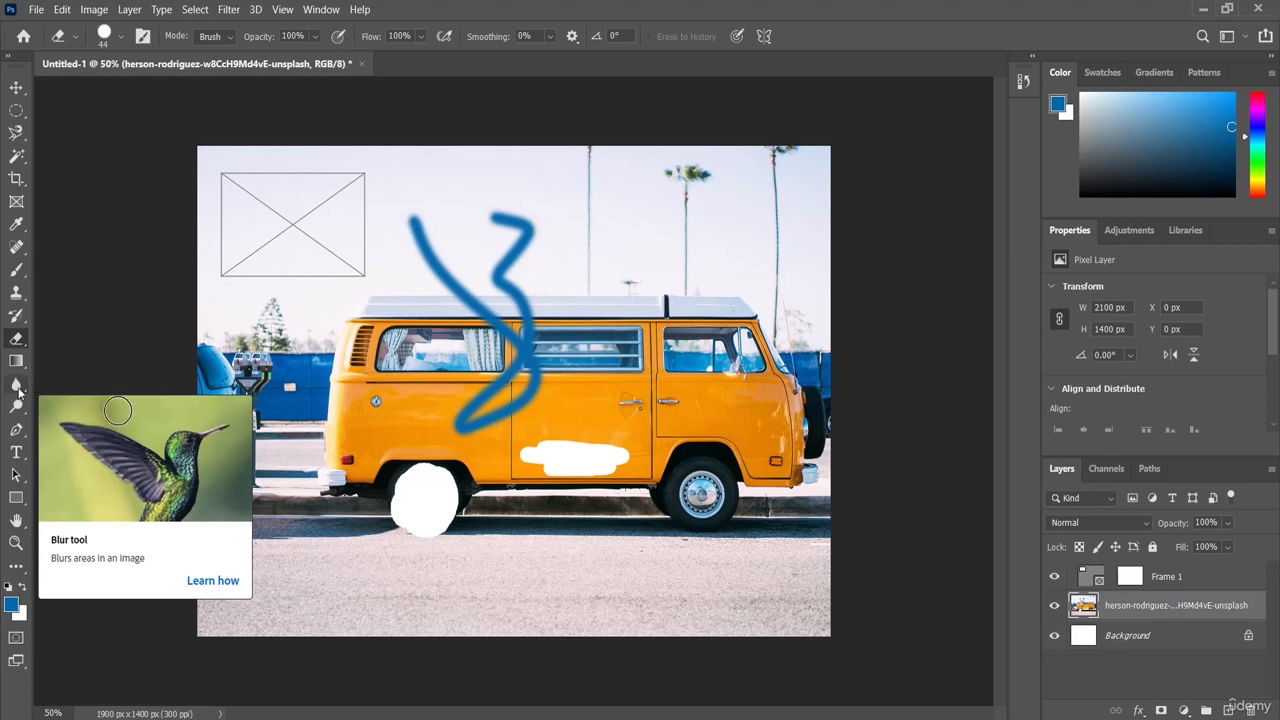
- Blur the van's front wheel with a 95 px Blur tool at 50% strength
left_click(18, 389)
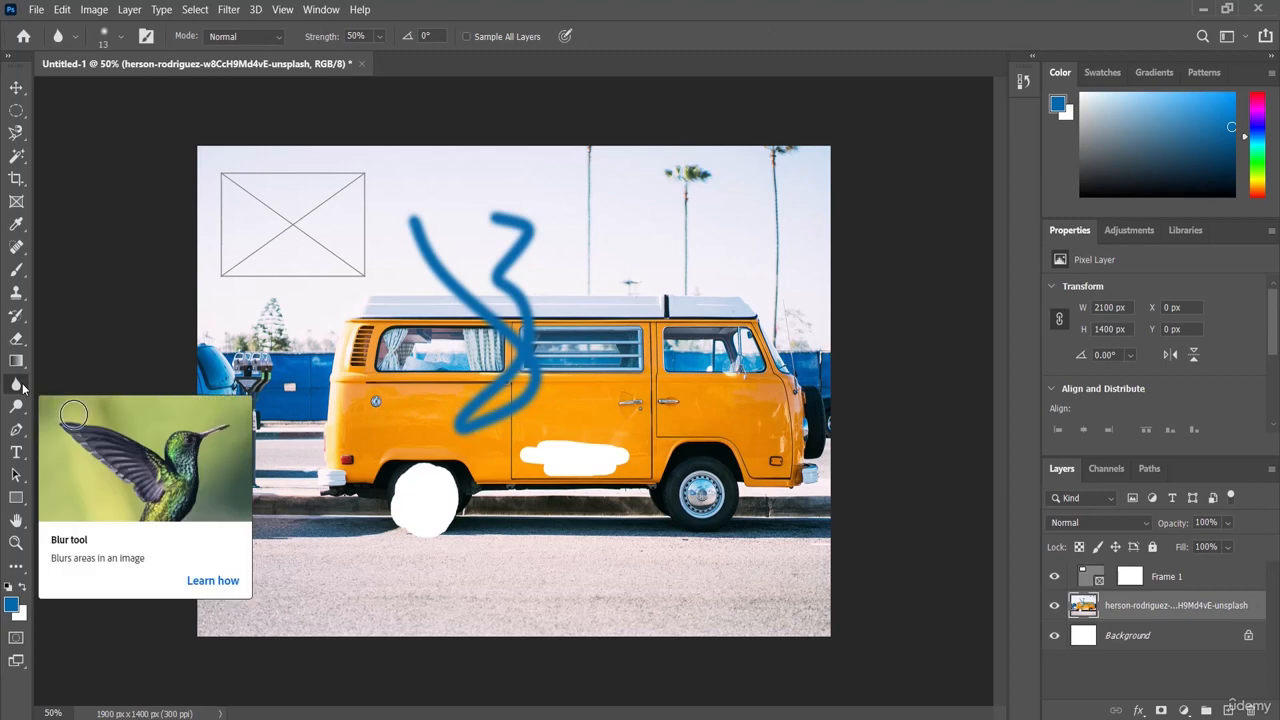
left_click(121, 37)
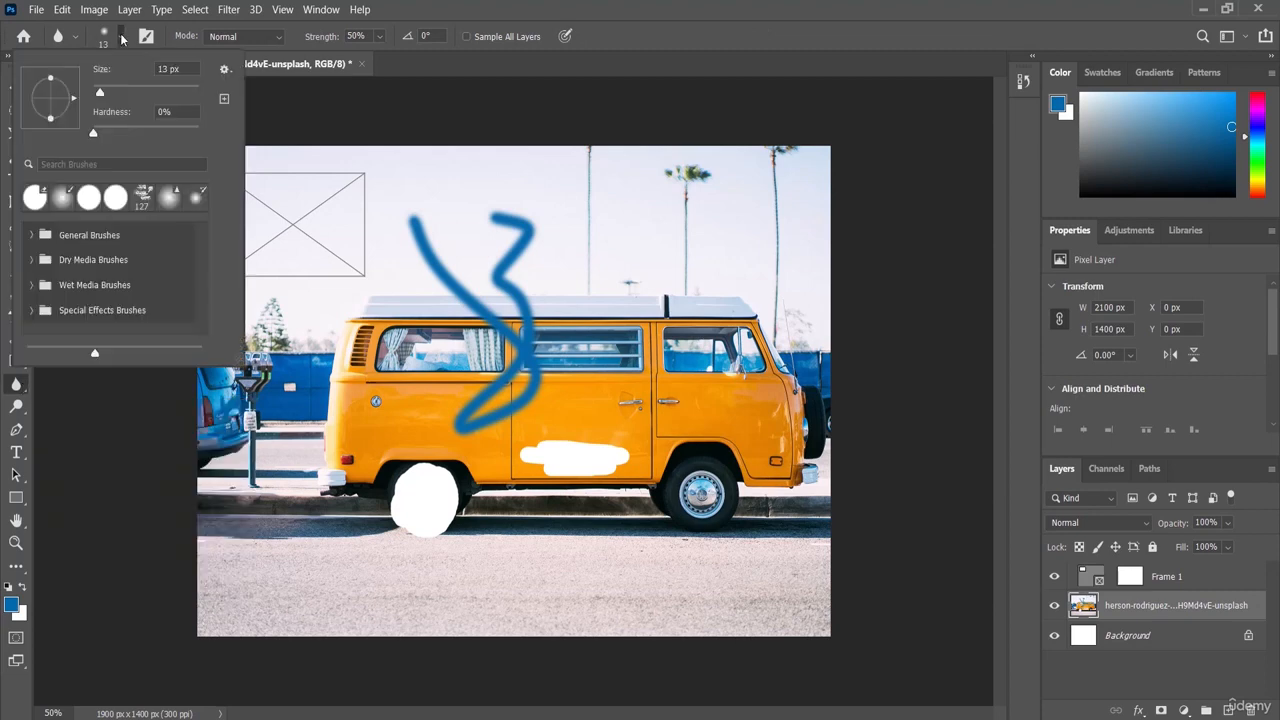
left_click_drag(103, 93, 144, 96)
left_click(703, 495)
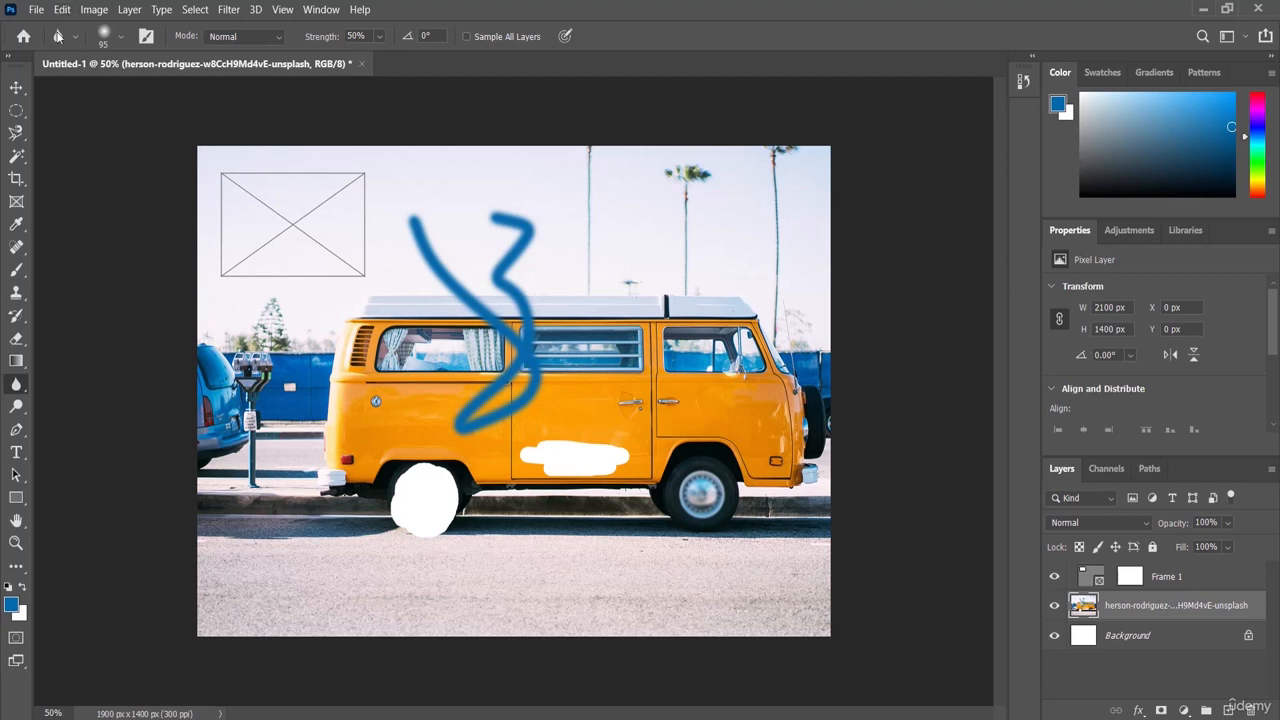
- Undo the blur on the front wheel and redo it
left_click(66, 12)
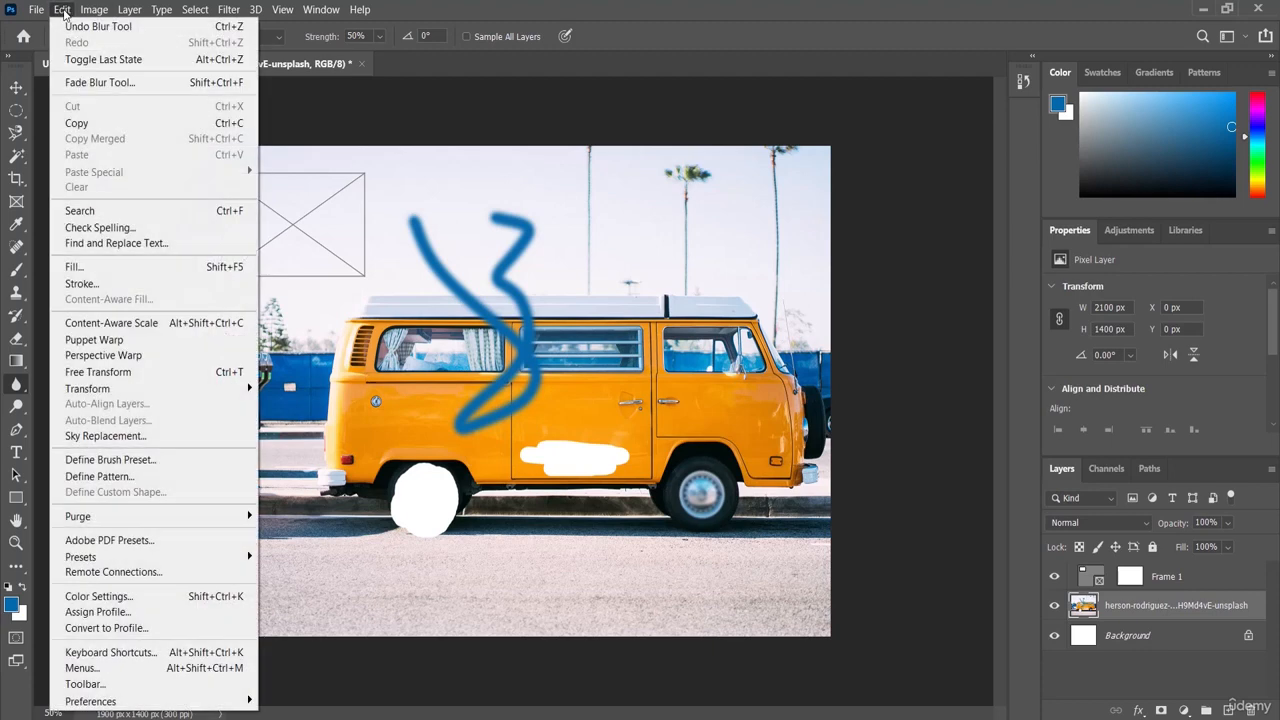
left_click(91, 27)
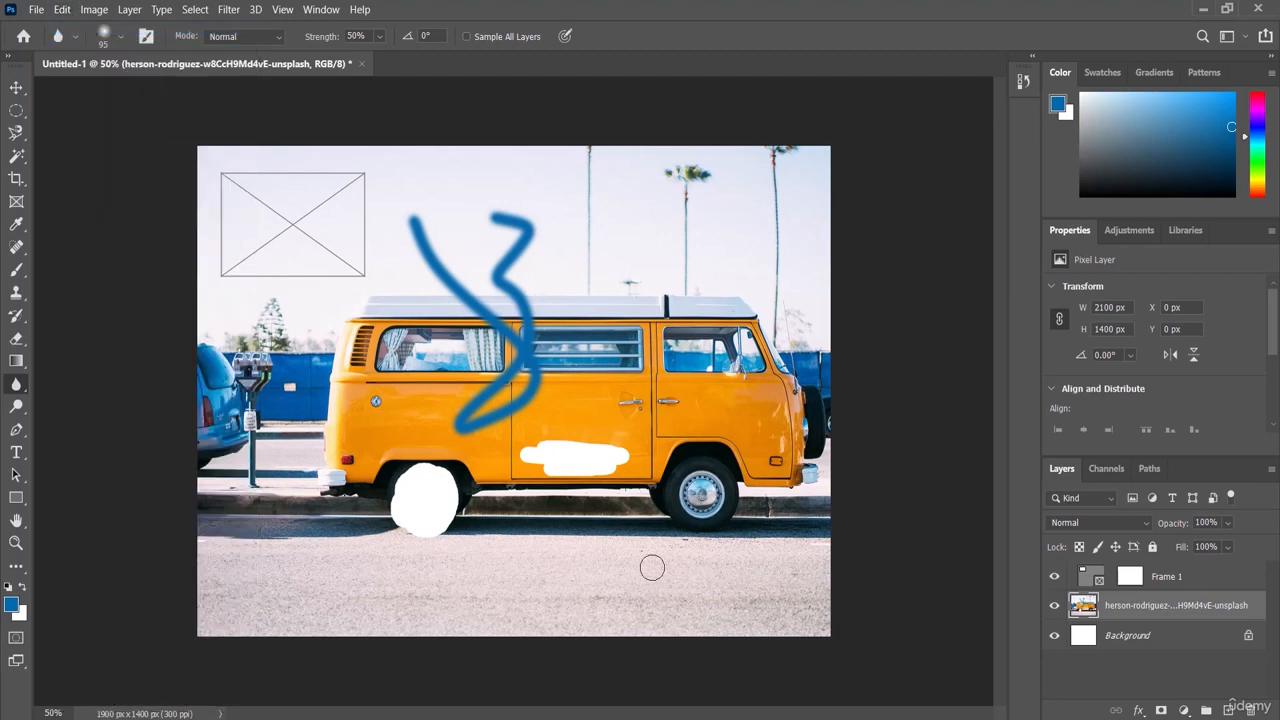
left_click(63, 11)
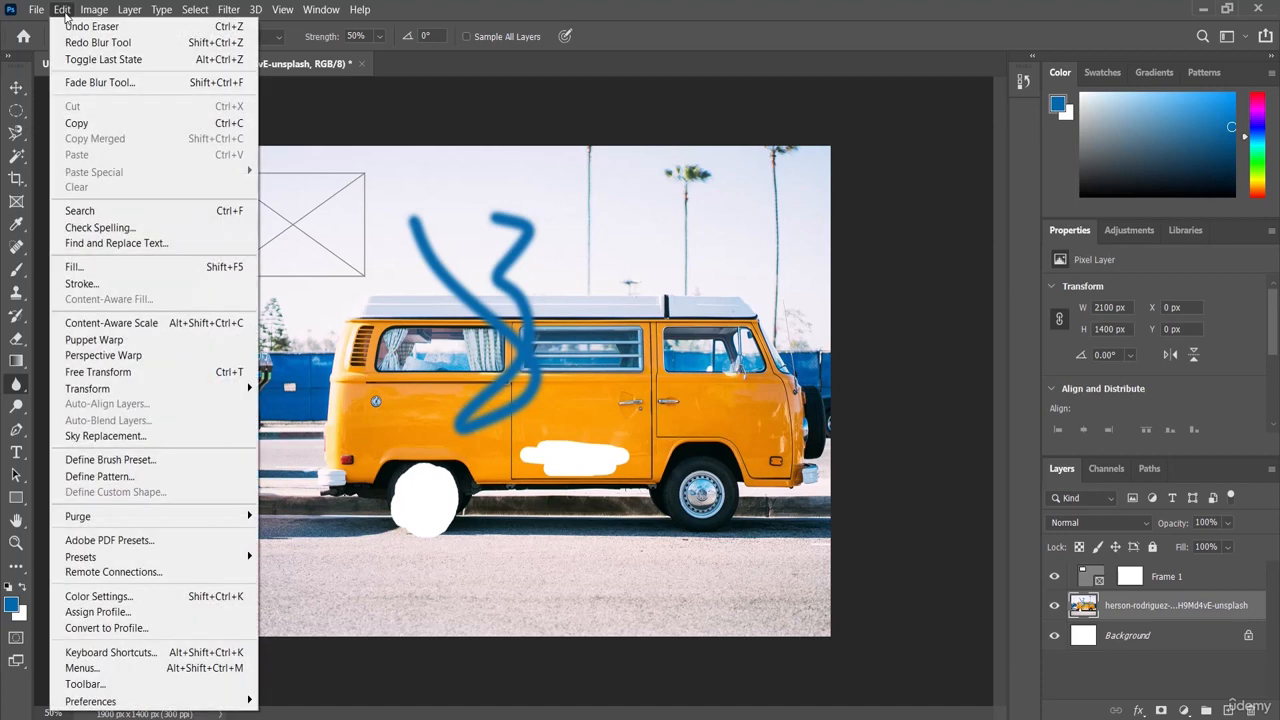
left_click(150, 45)
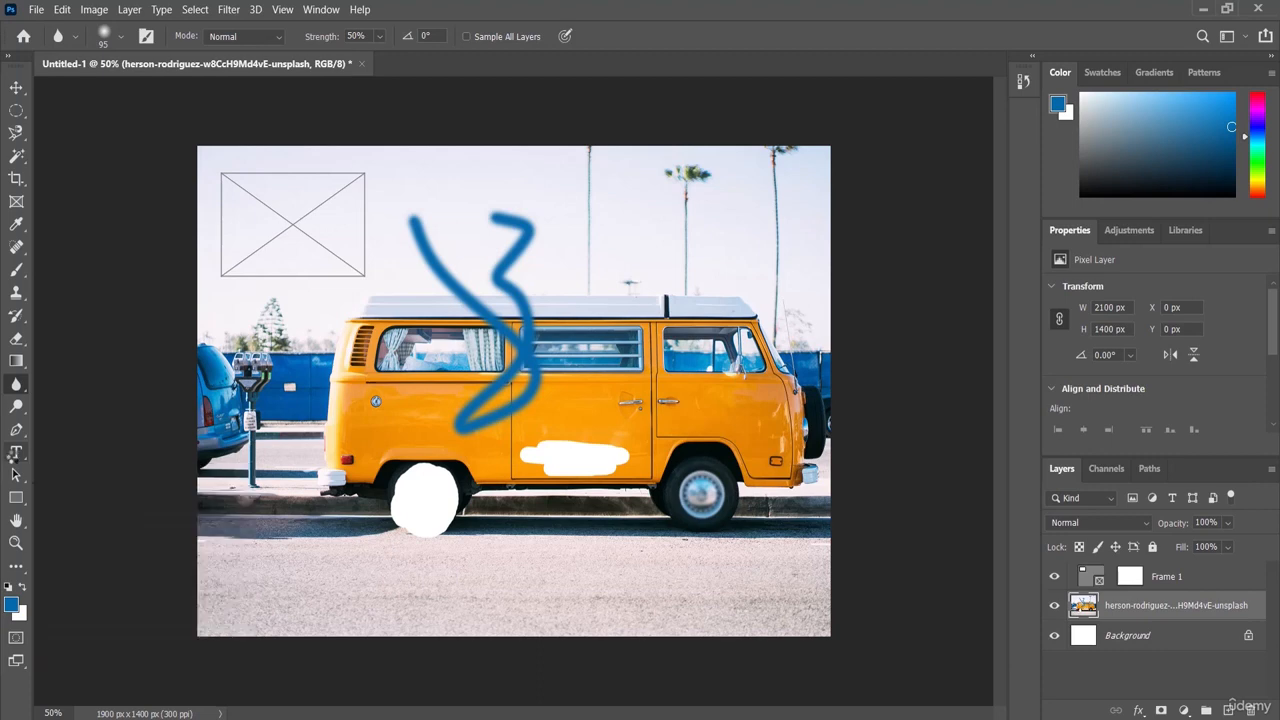
- Add the horizontal text "Opened-Online" on the road below the van in black 12 pt Myriad Pro Regular
left_click(15, 453)
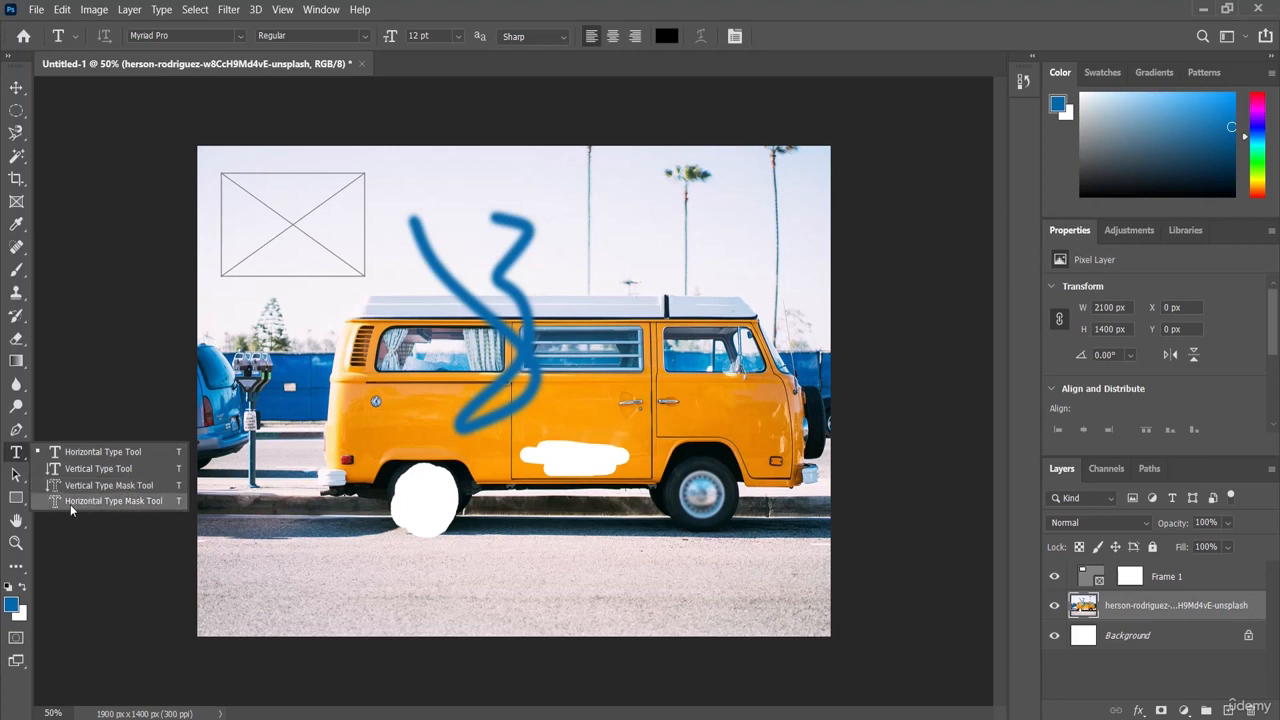
left_click(94, 455)
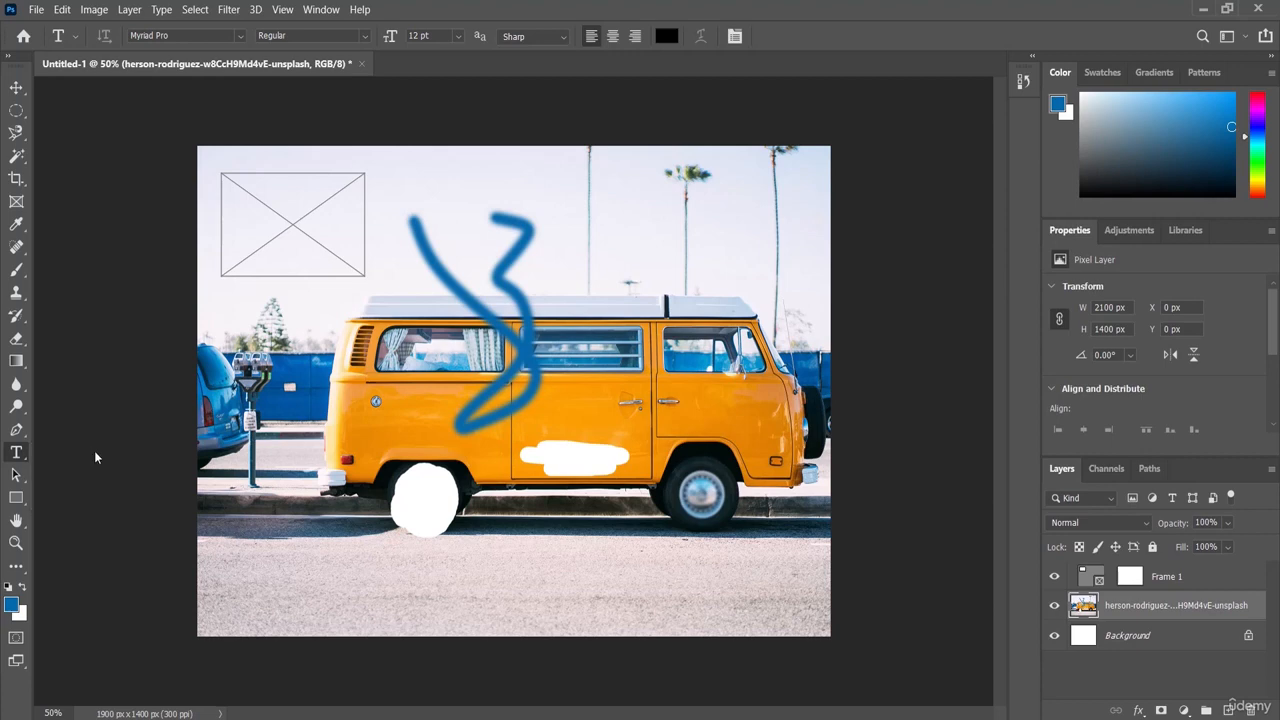
left_click(521, 575)
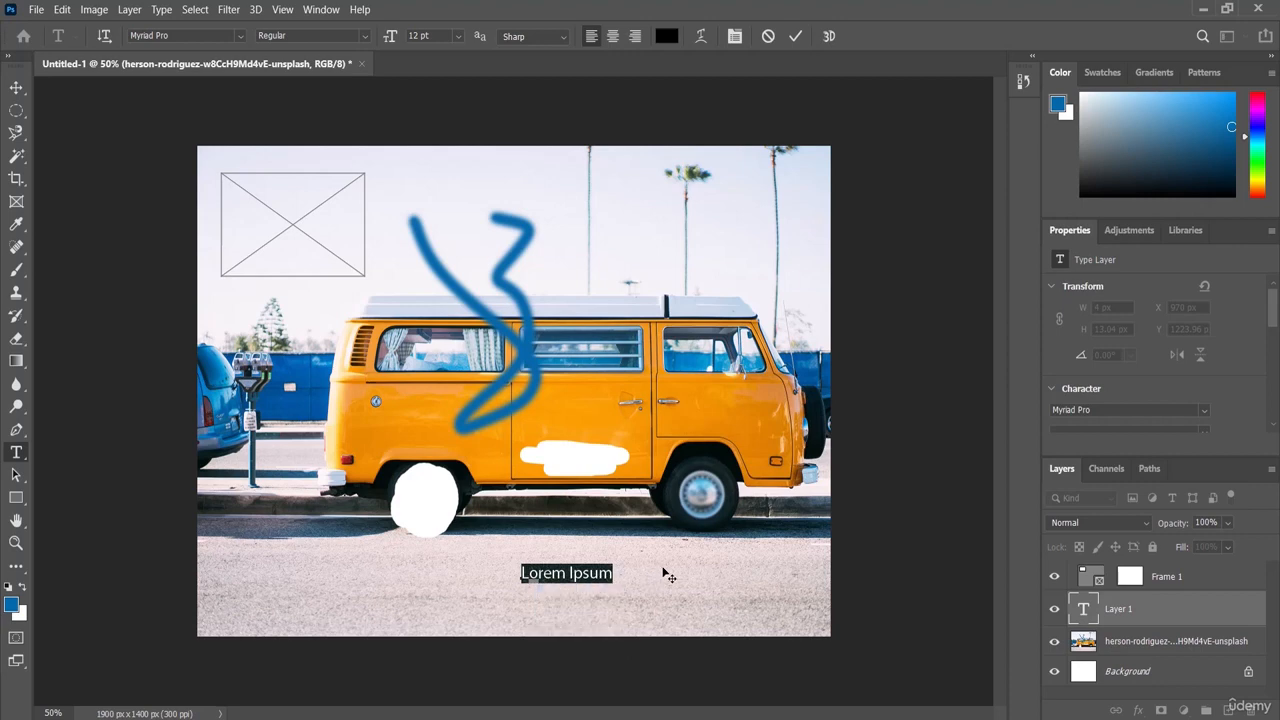
type("Opened")
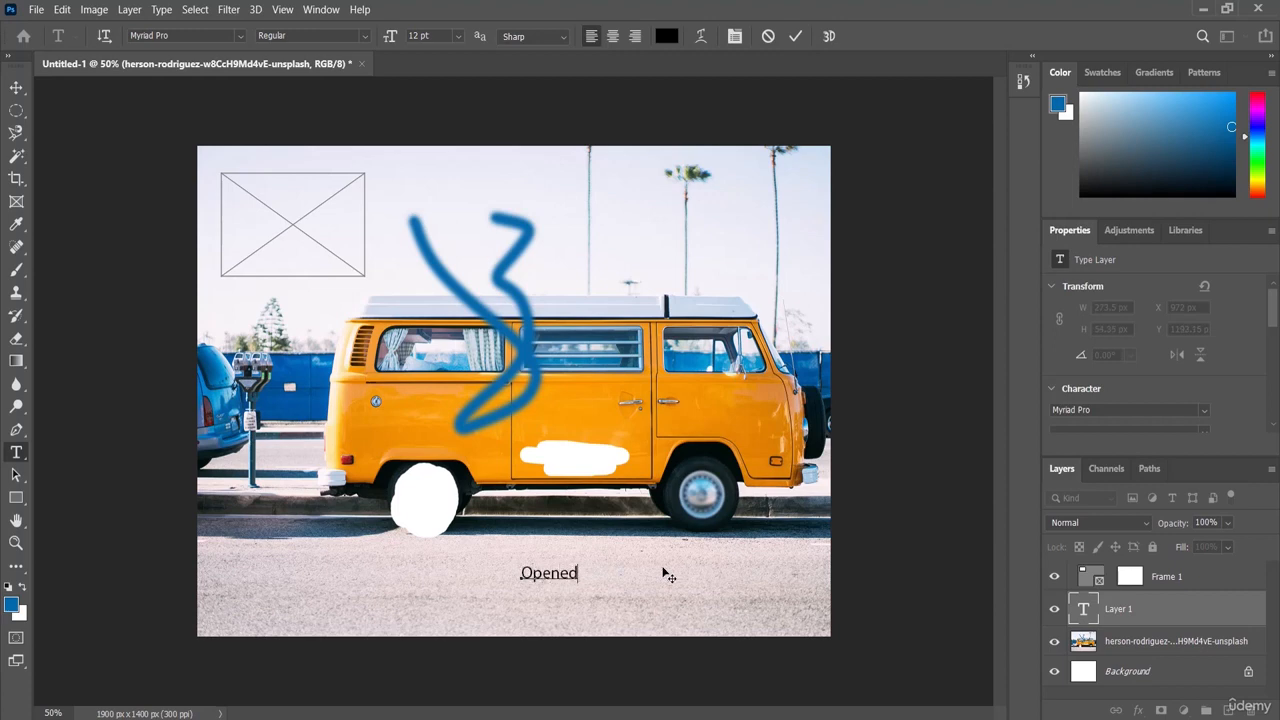
type("-Online")
left_click(106, 466)
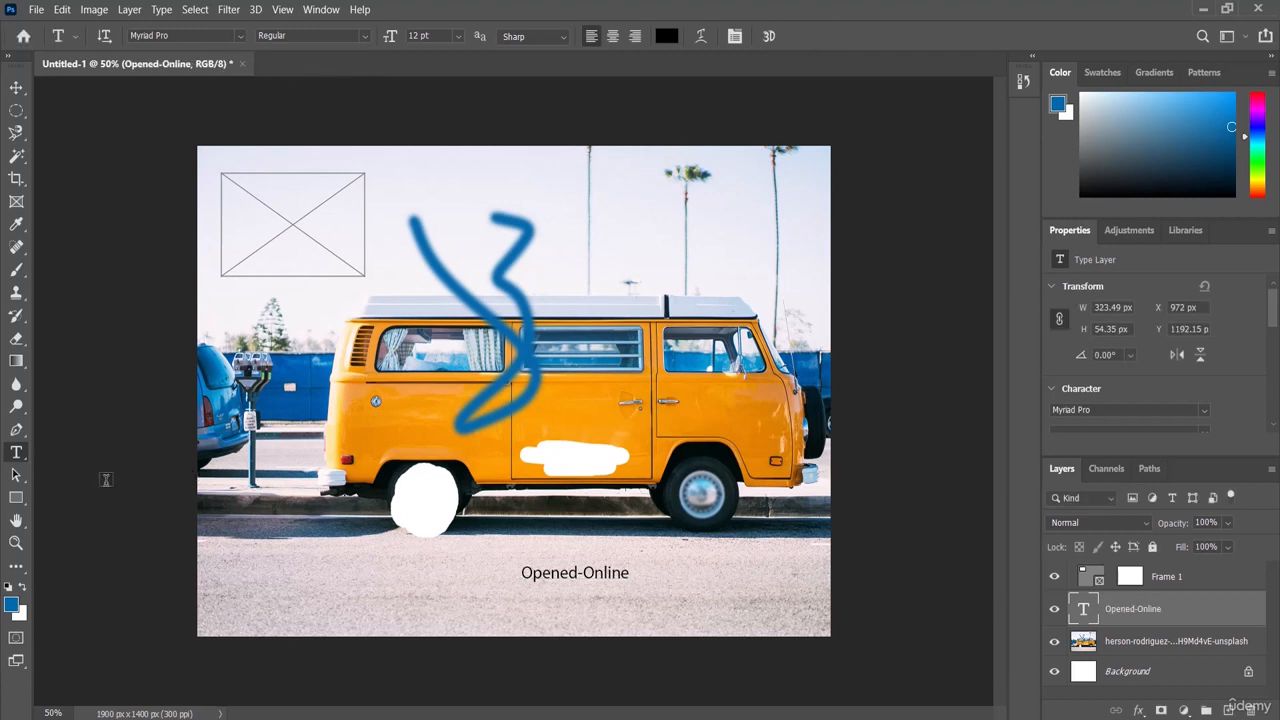
- Draw a blue rectangle shape about 777 × 420 px with a 1 px black stroke over the van's rear wheel and the road
left_click(14, 498)
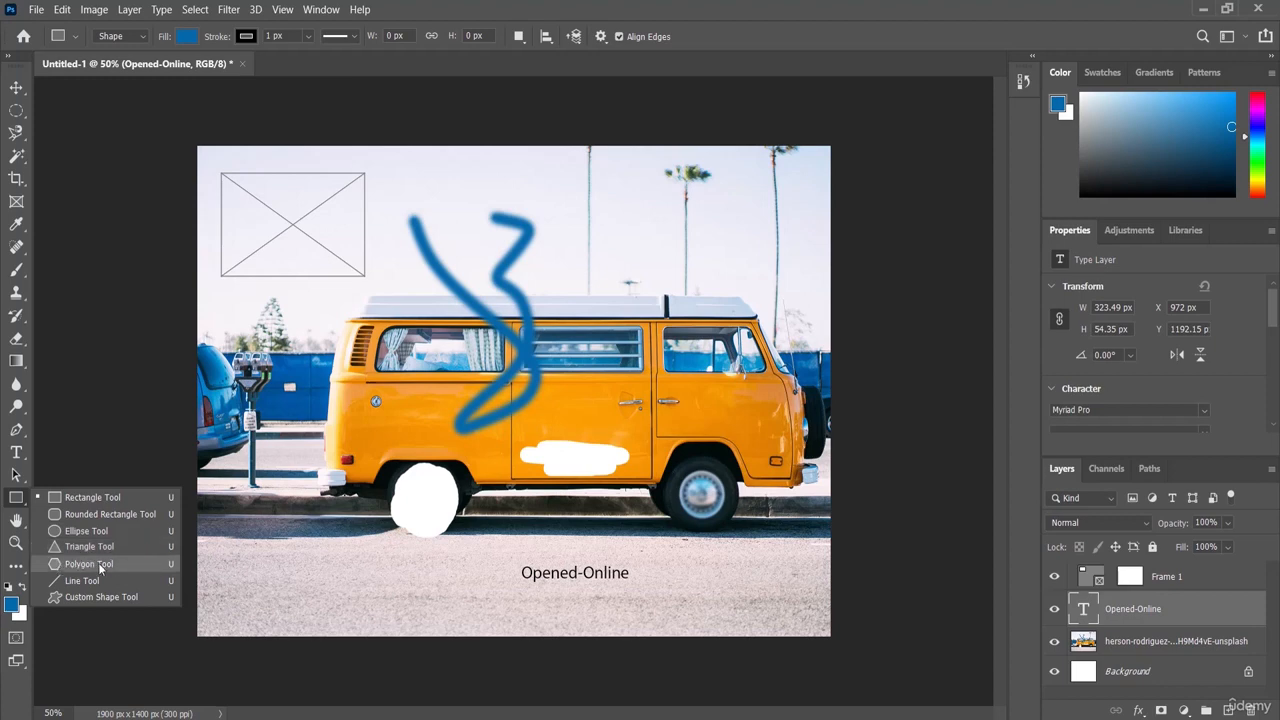
left_click(108, 496)
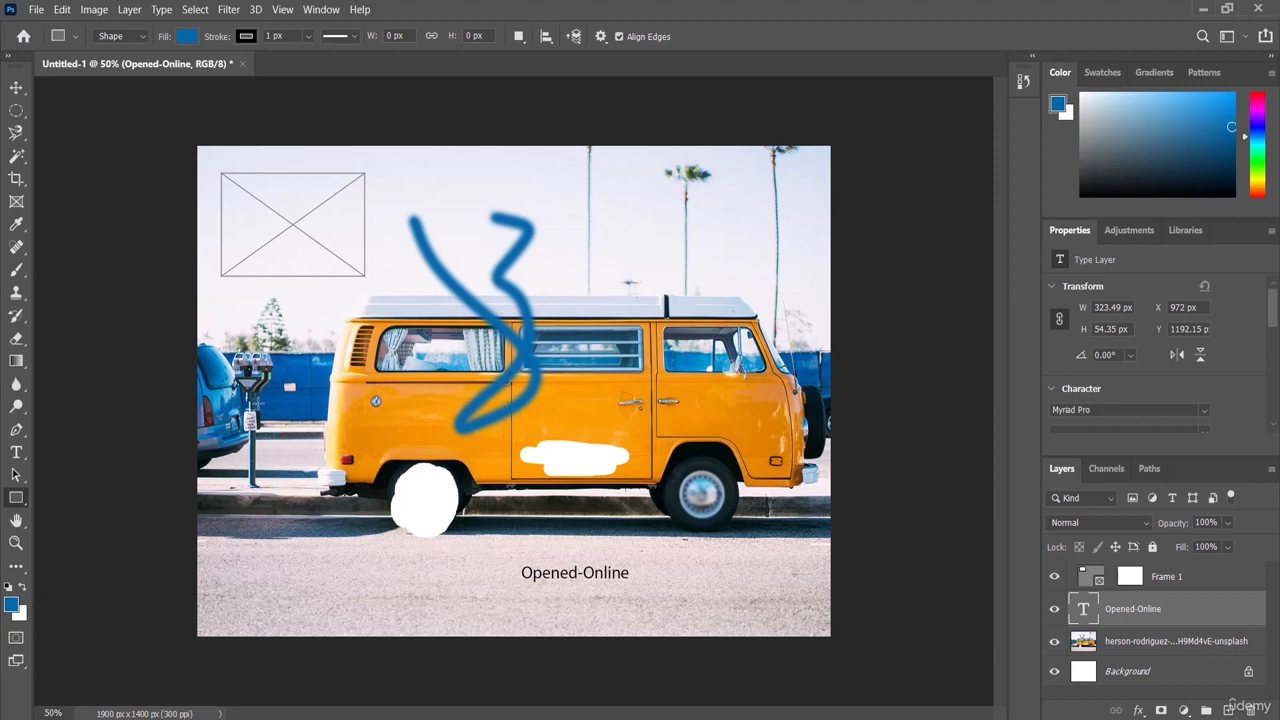
left_click_drag(235, 465, 494, 610)
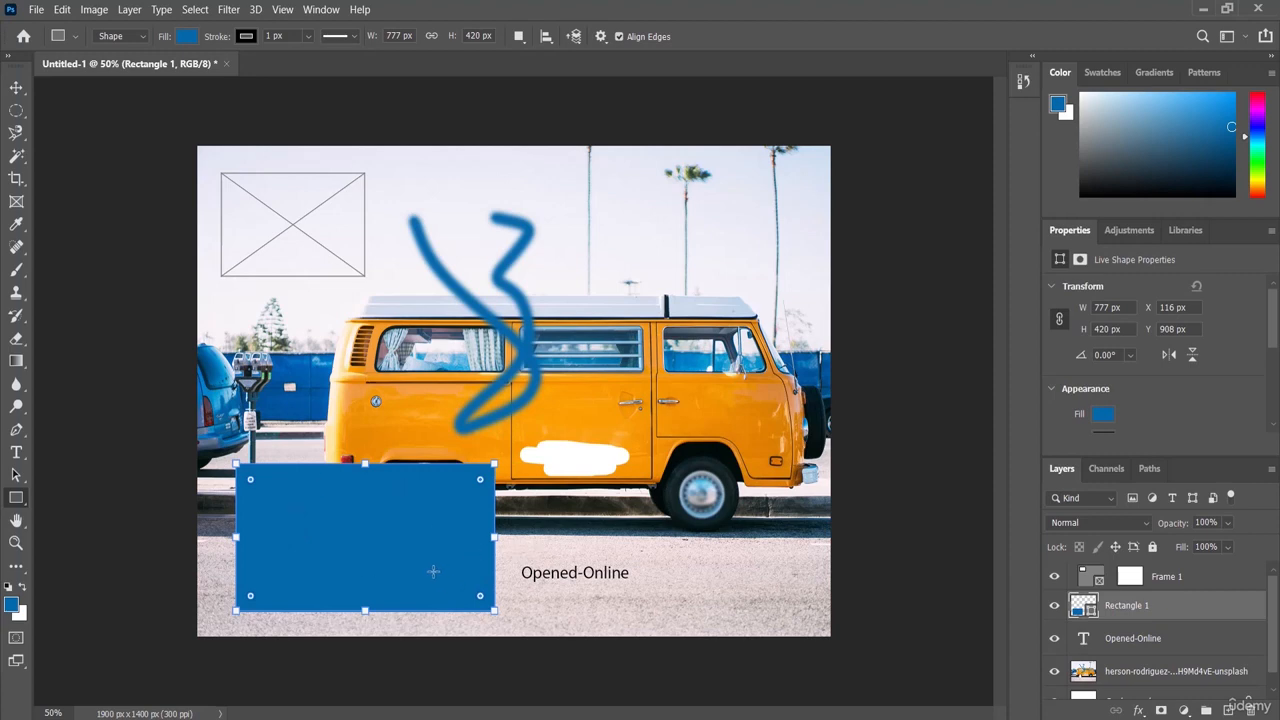
- Draw a blue ellipse shape about 450 × 405 px in the sky, overlapping the van's roof
right_click(20, 496)
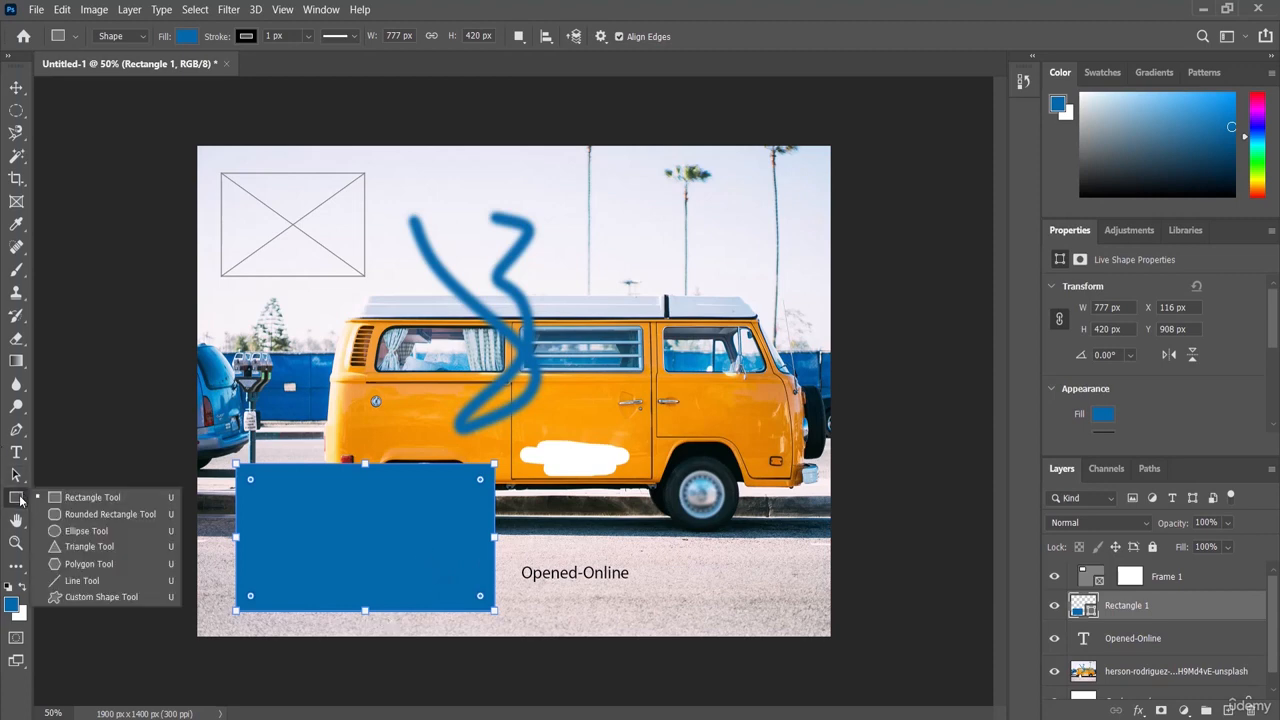
left_click(80, 531)
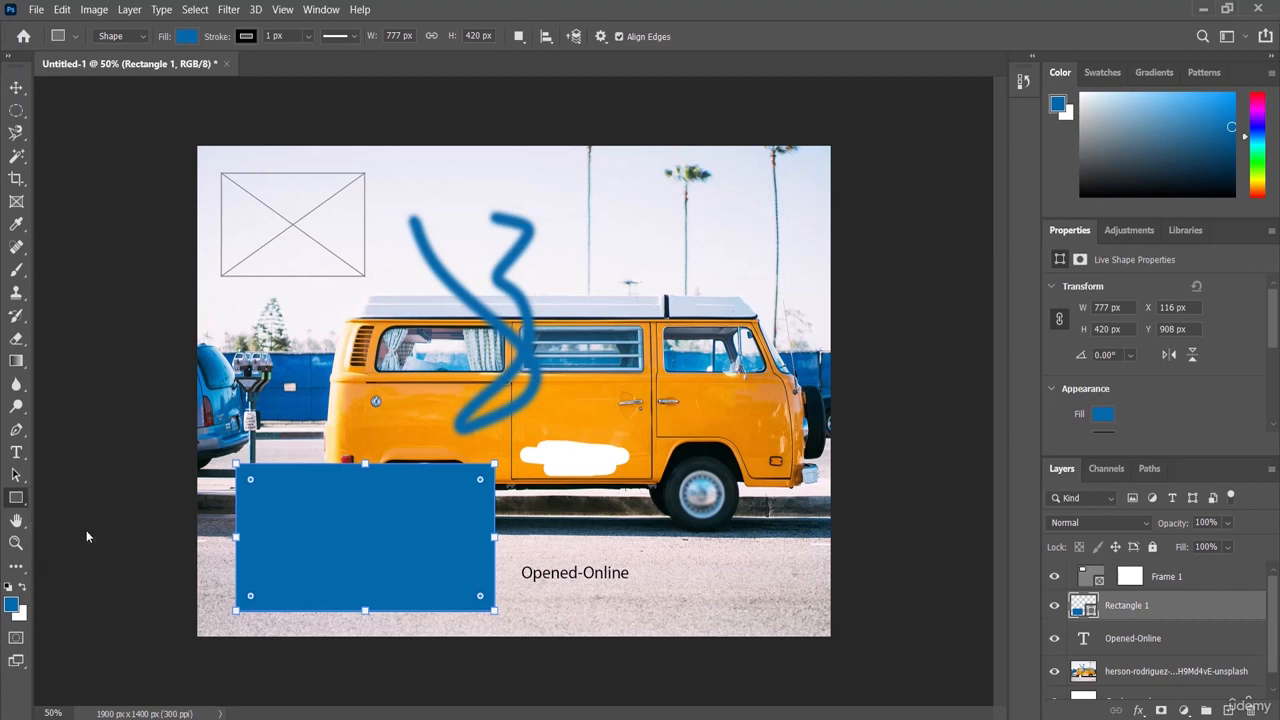
left_click_drag(555, 195, 703, 336)
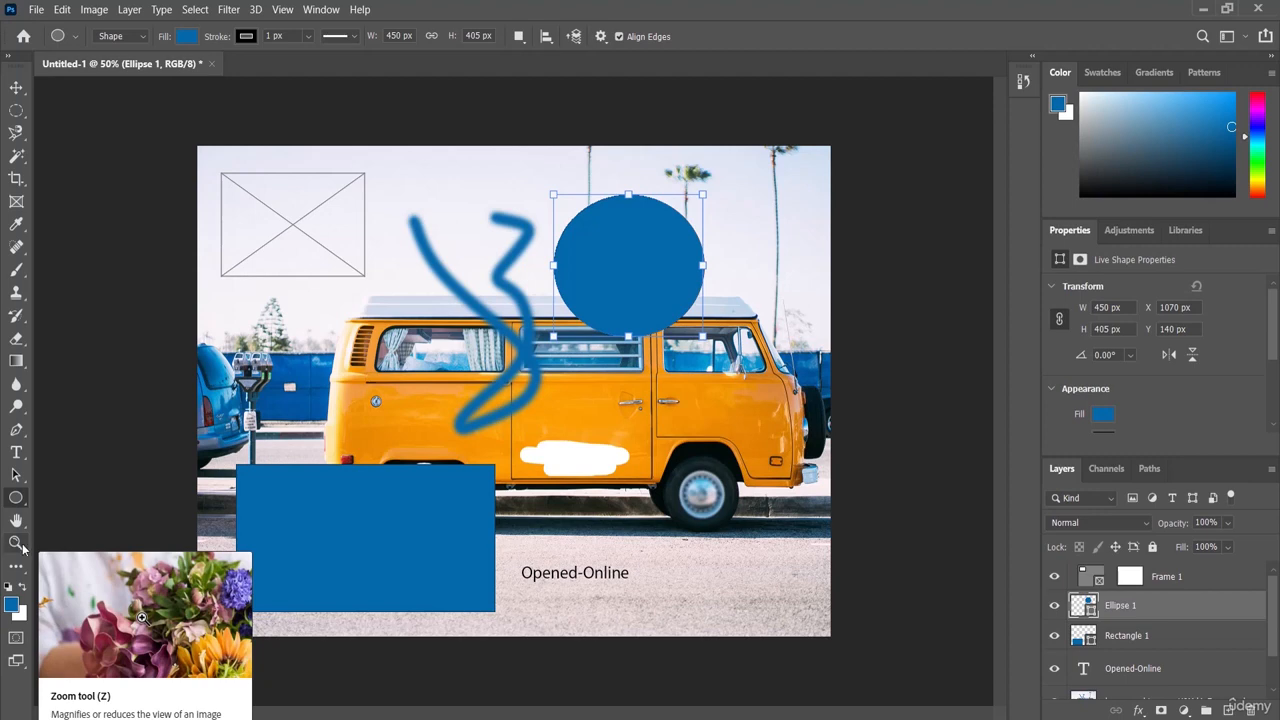
- Zoom in on the van's side door to 200% with the Zoom tool, and zoom back out to 50%
left_click(16, 544)
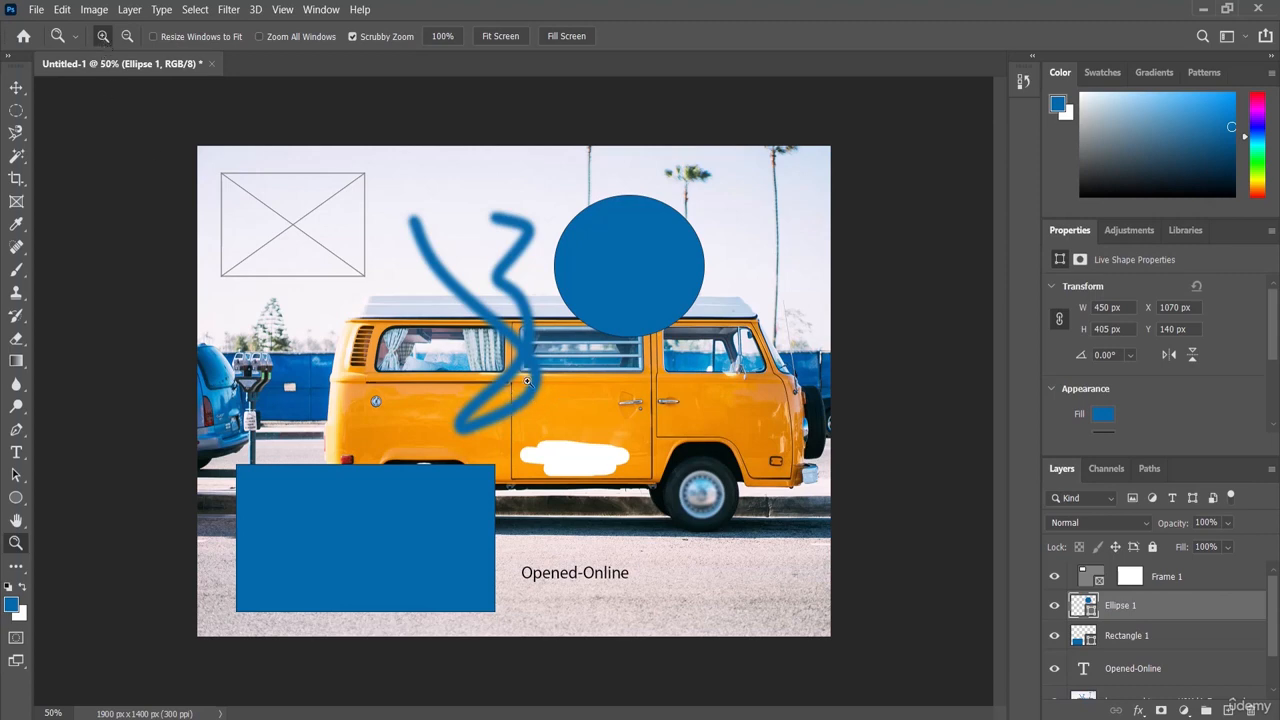
left_click(564, 398)
left_click(564, 398)
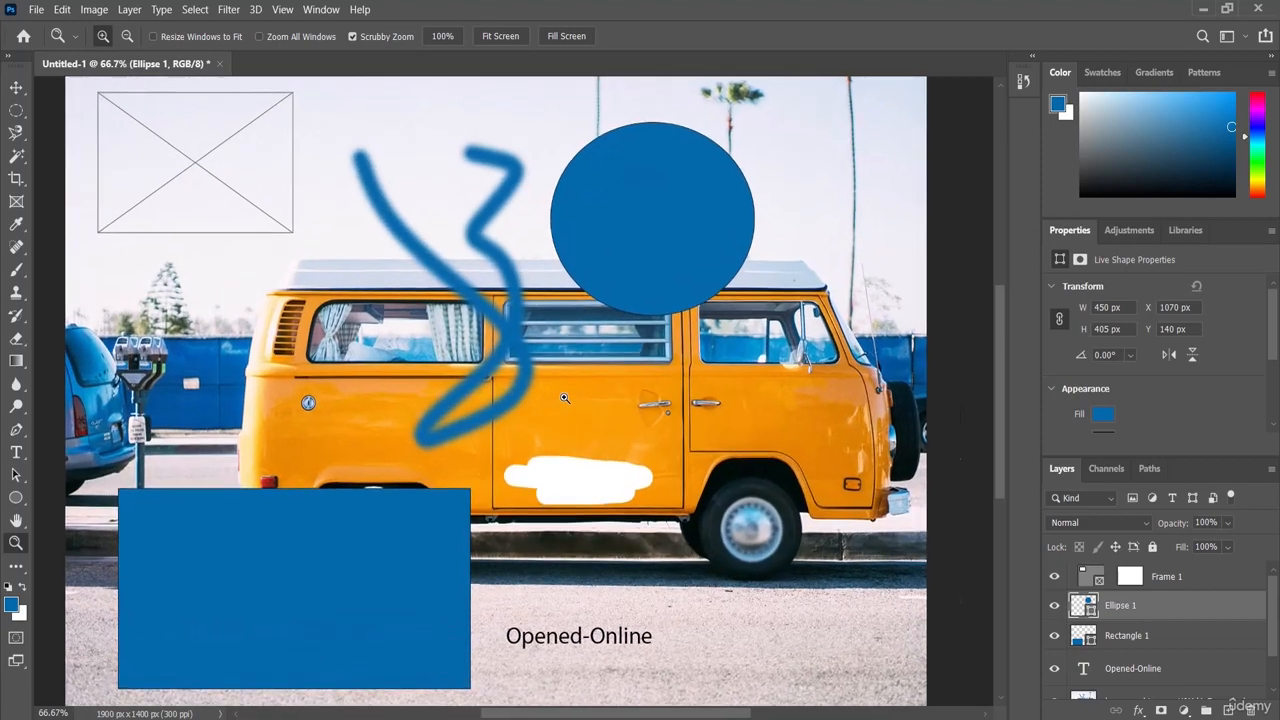
left_click(564, 398)
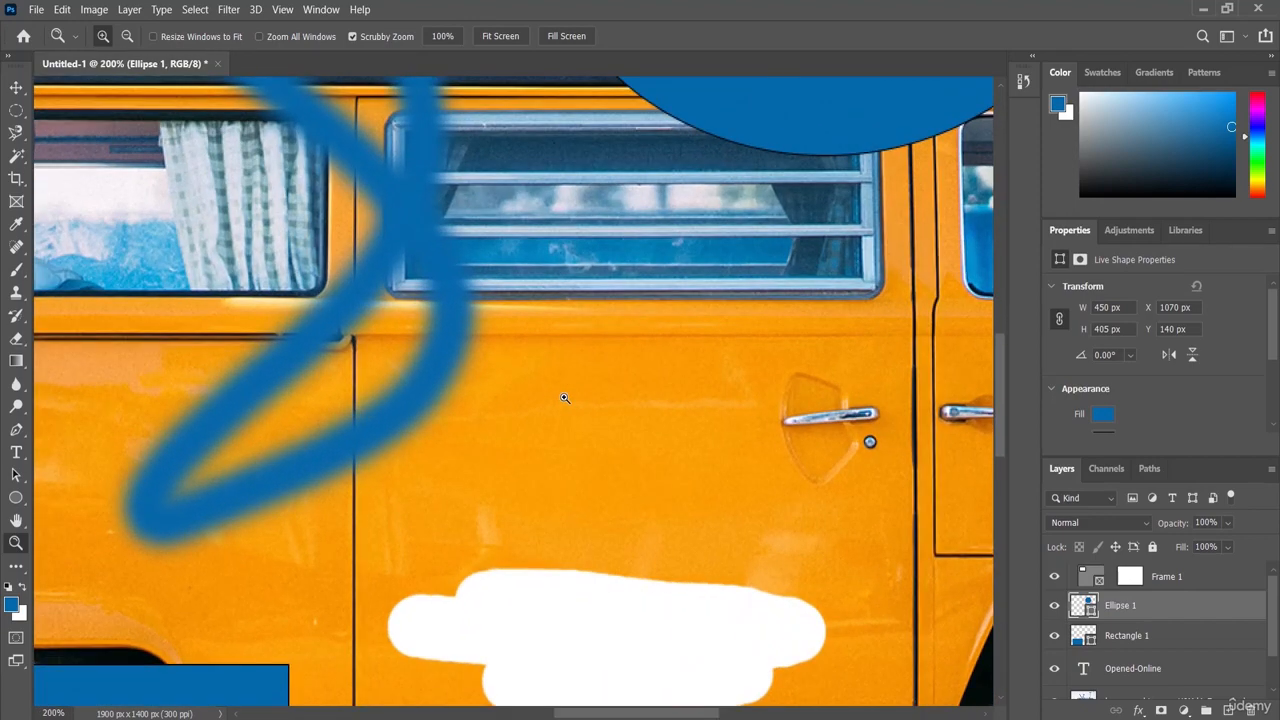
left_click(127, 37)
left_click(540, 381)
left_click(540, 381)
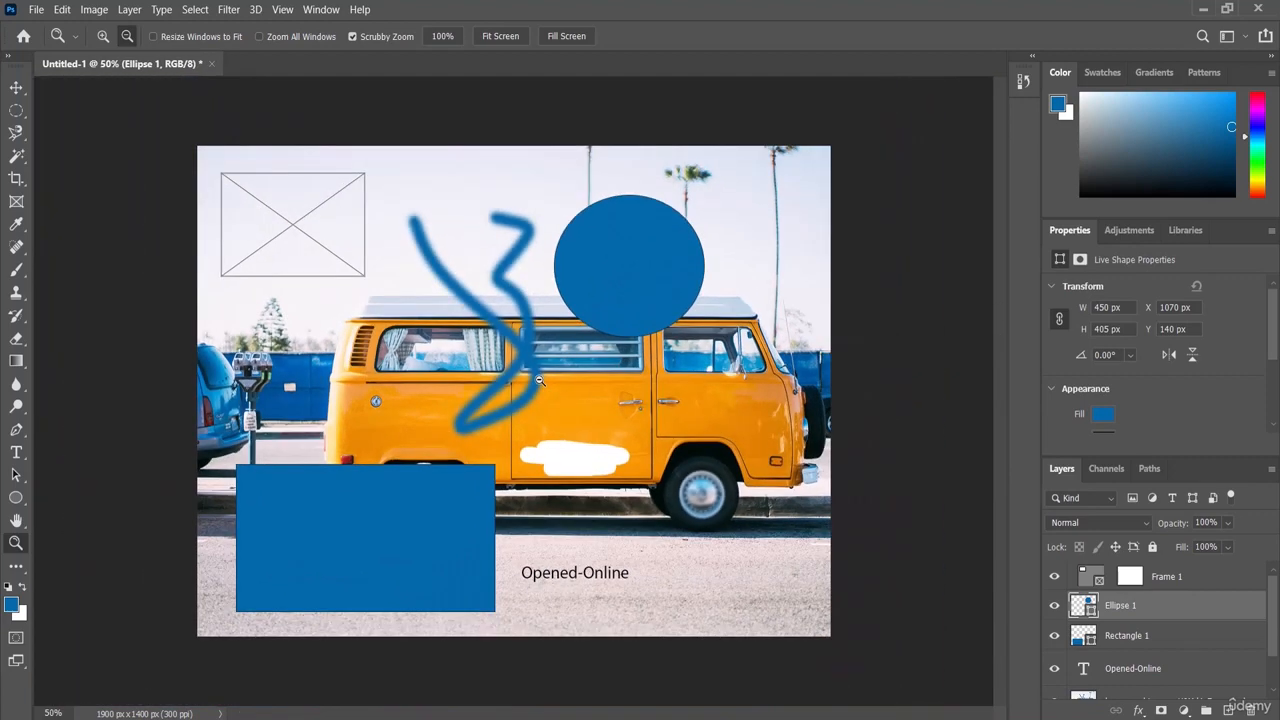